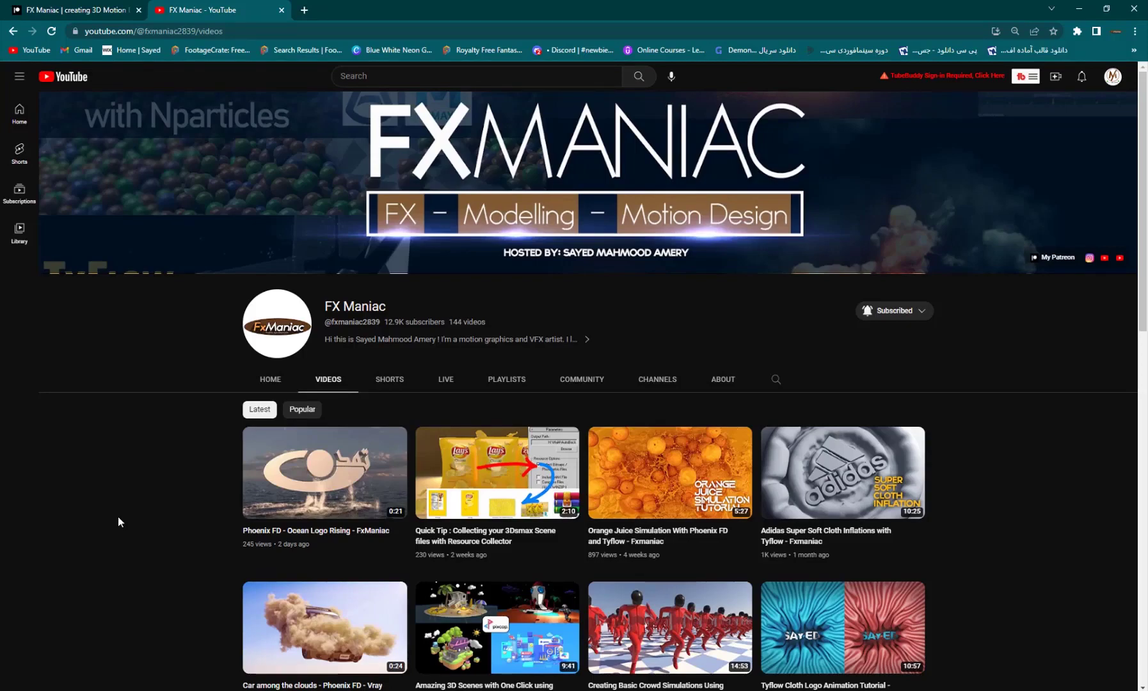
# Skim the channel's video list, switch to Premiere Pro, and play the watch particle clip from the beginning to review it
pyautogui.scroll(-3, 118, 516)
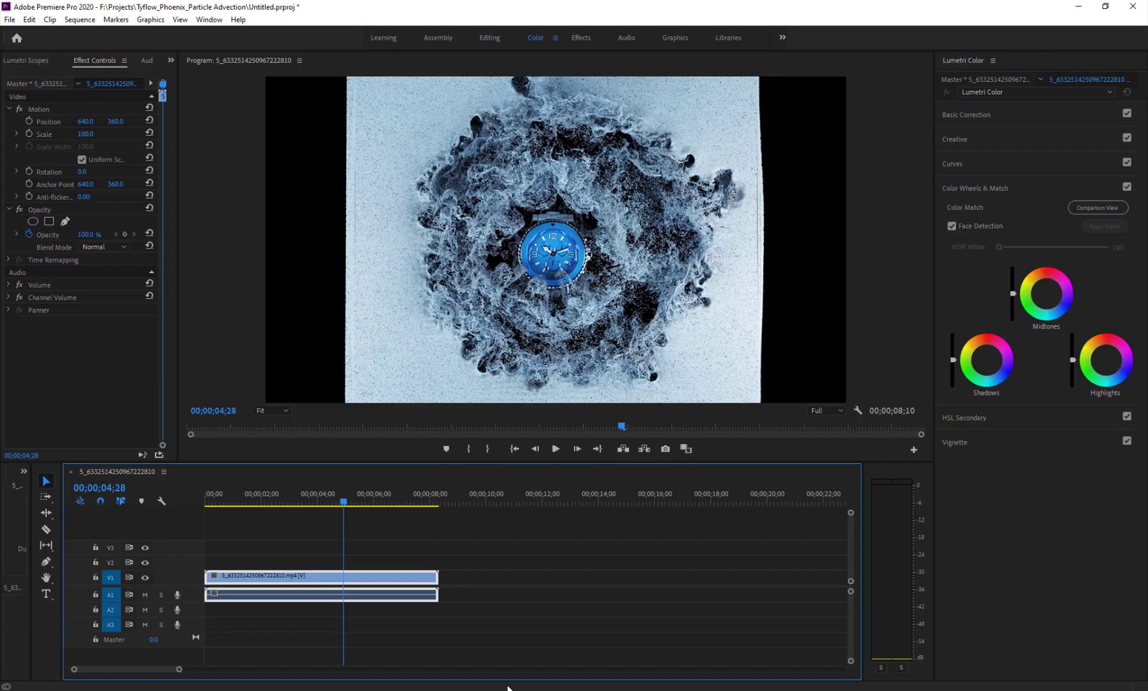
pyautogui.click(270, 505)
pyautogui.press('space')
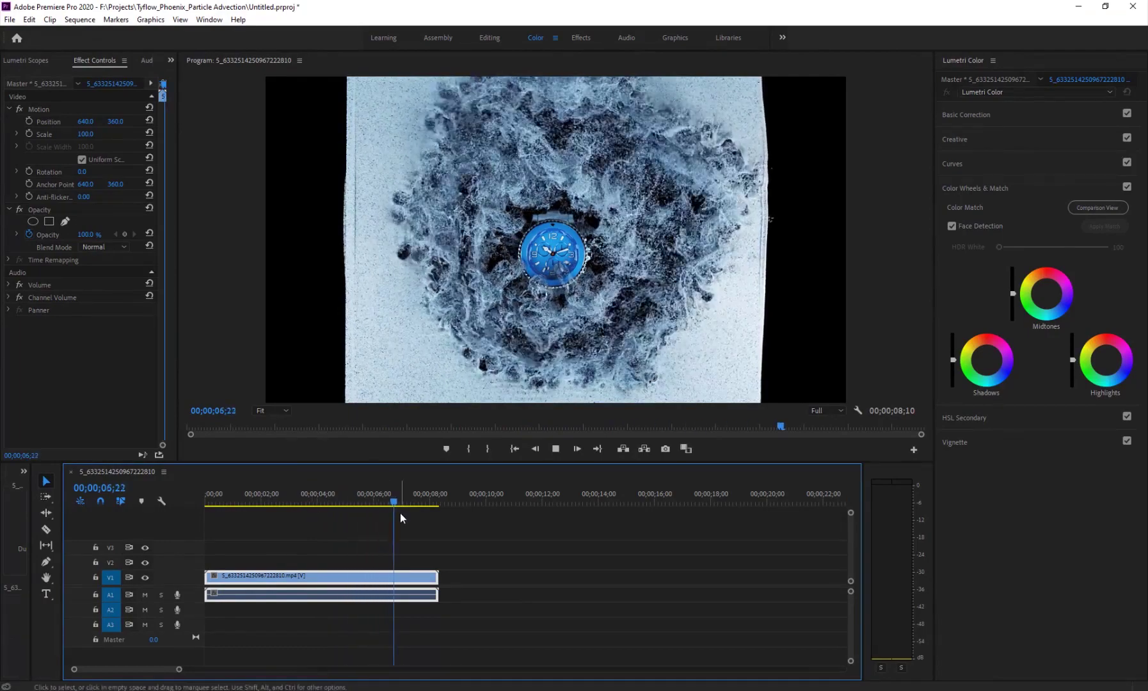
pyautogui.moveTo(395, 520); pyautogui.dragTo(206, 494)
pyautogui.press('space')
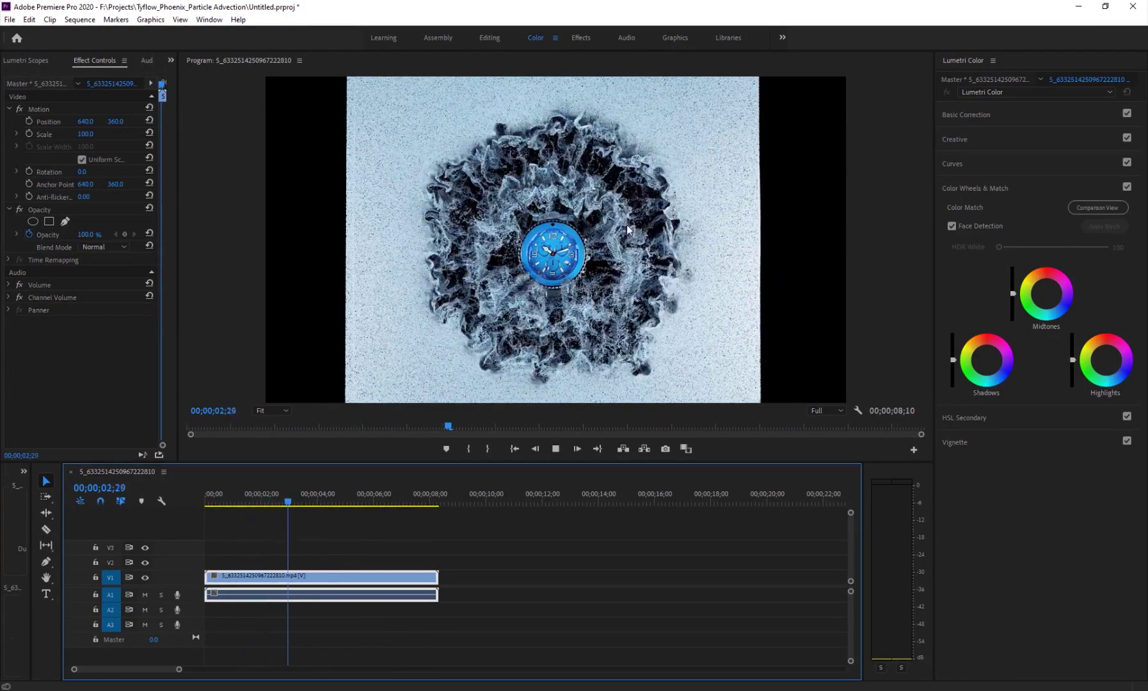
pyautogui.press('space')
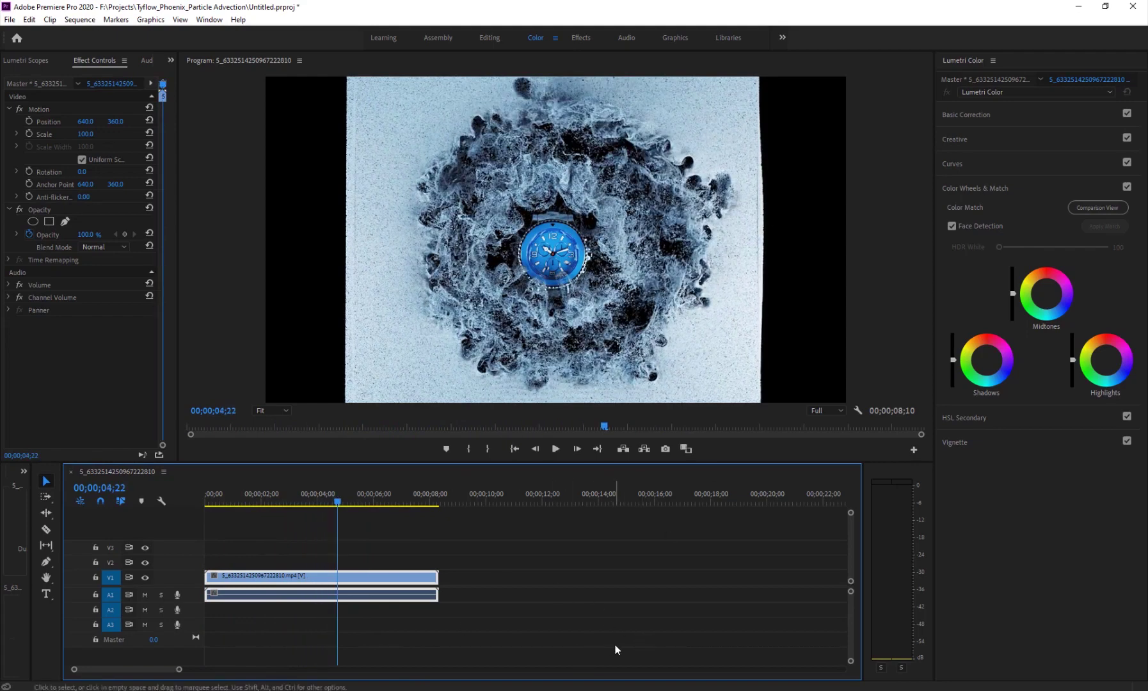
# Switch to the browser and examine the FX Maniac Patreon page's membership levels and recent project-file posts
pyautogui.hotkey('alt', 'Tab')
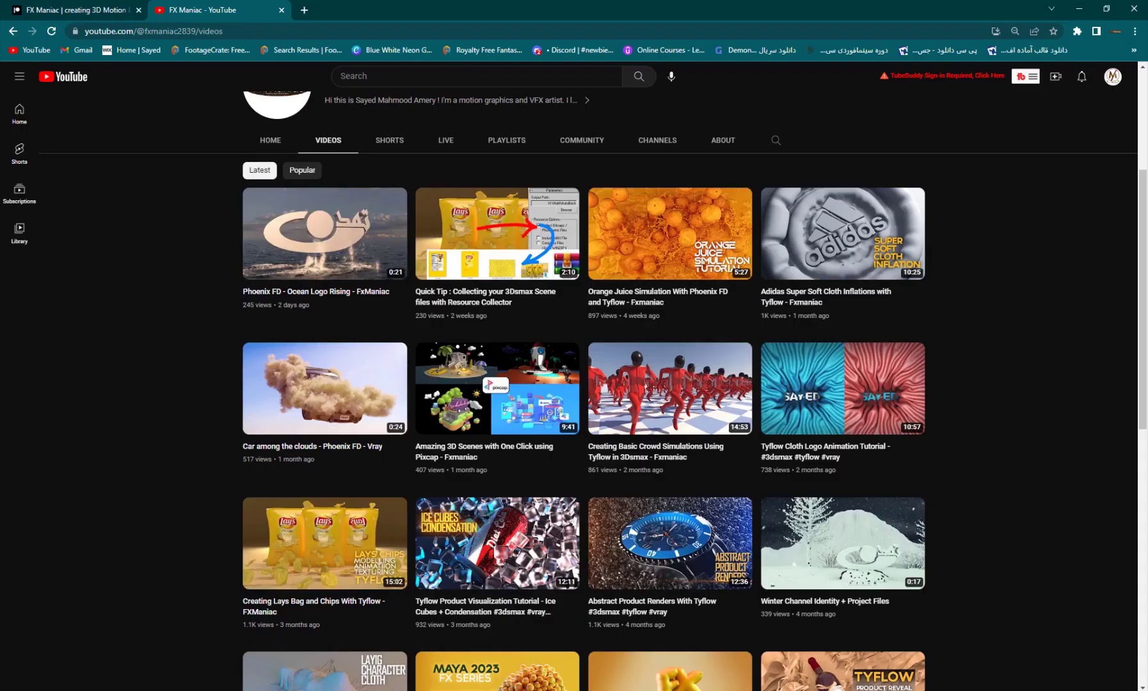
pyautogui.hotkey('ctrl', 'shift', 'Tab')
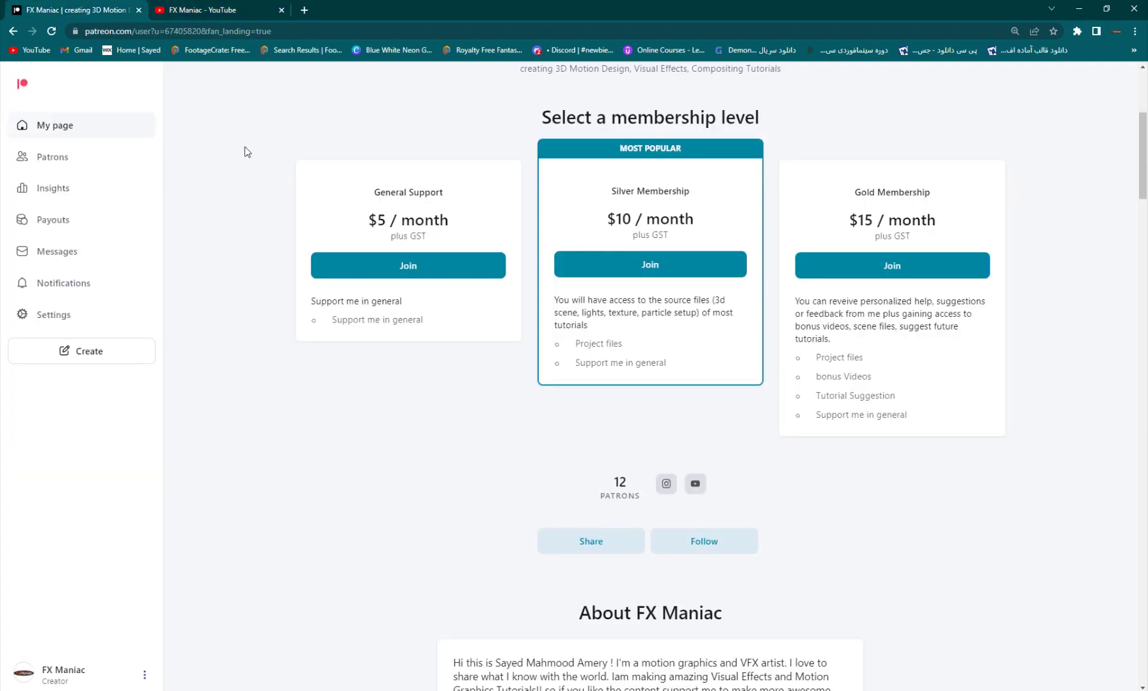
pyautogui.scroll(5, 595, 463)
pyautogui.scroll(-5, 553, 398)
pyautogui.scroll(-20, 407, 409)
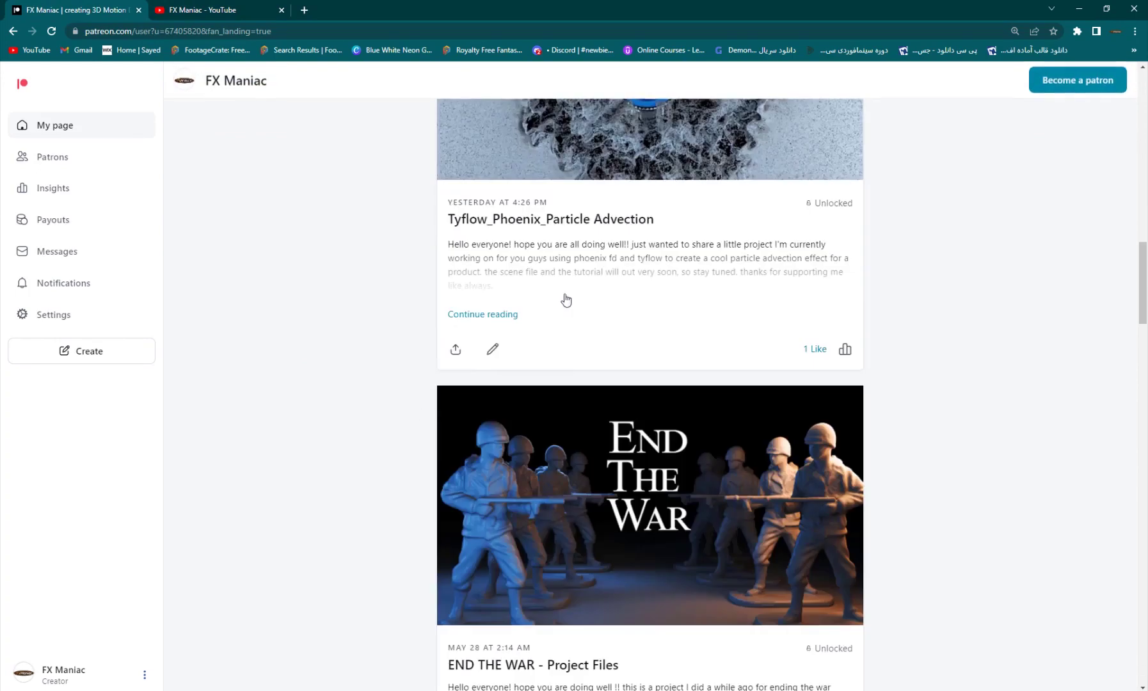
pyautogui.scroll(-6, 563, 395)
pyautogui.scroll(5, 515, 430)
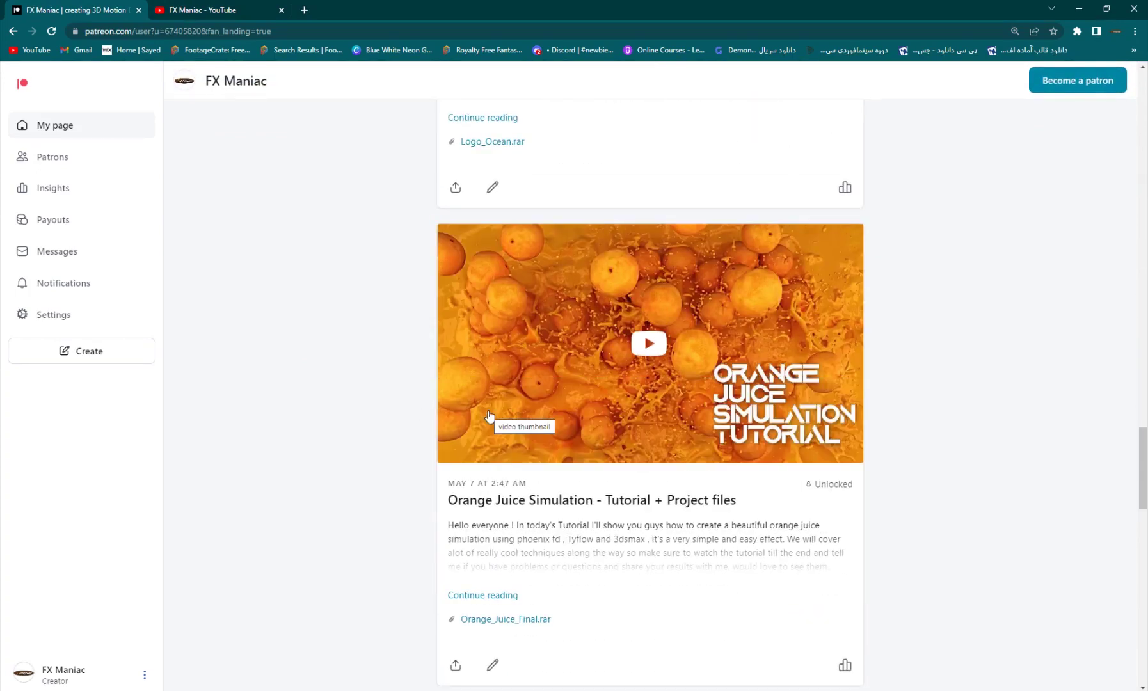
pyautogui.scroll(15, 489, 416)
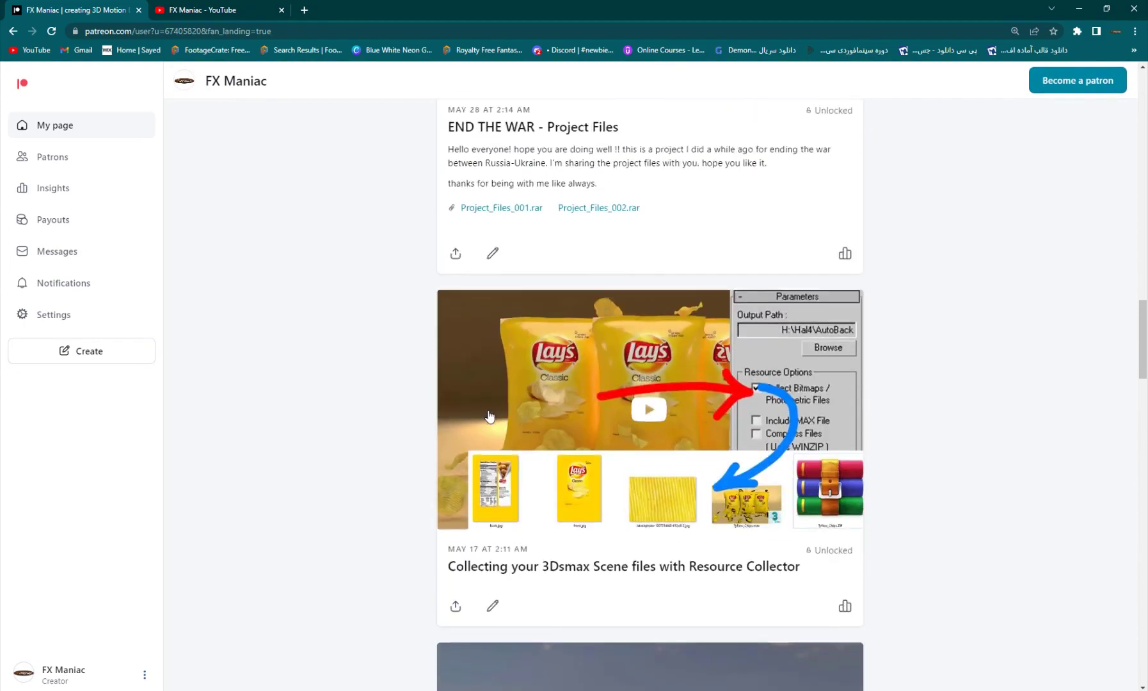
pyautogui.scroll(10, 490, 416)
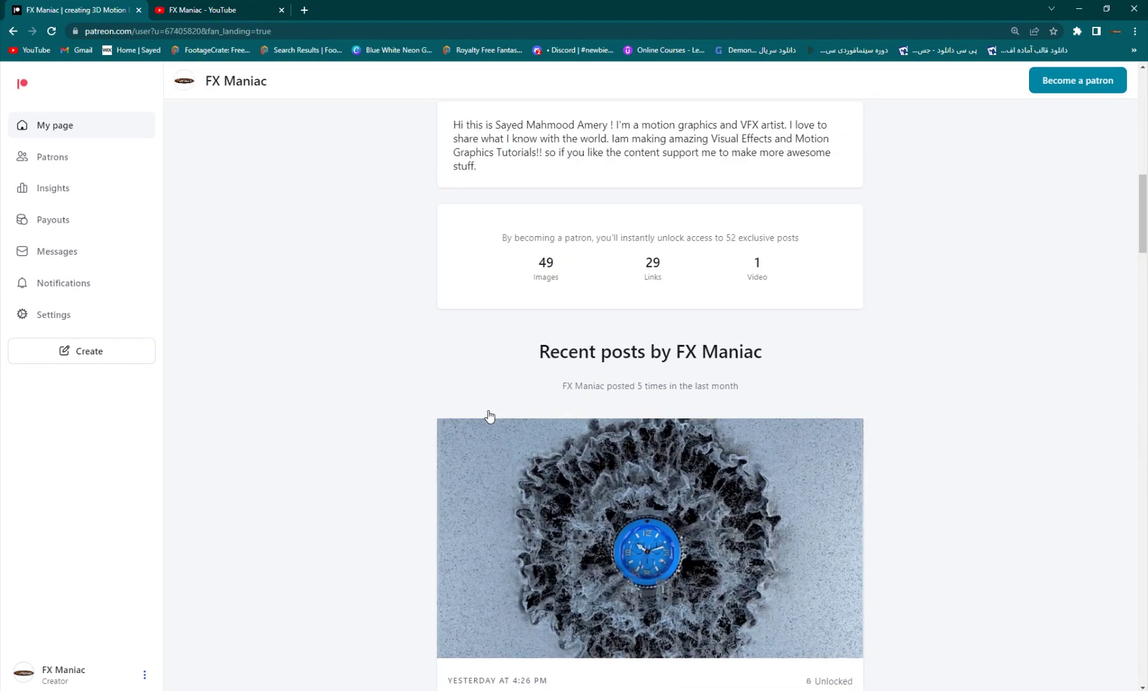
pyautogui.scroll(12, 348, 330)
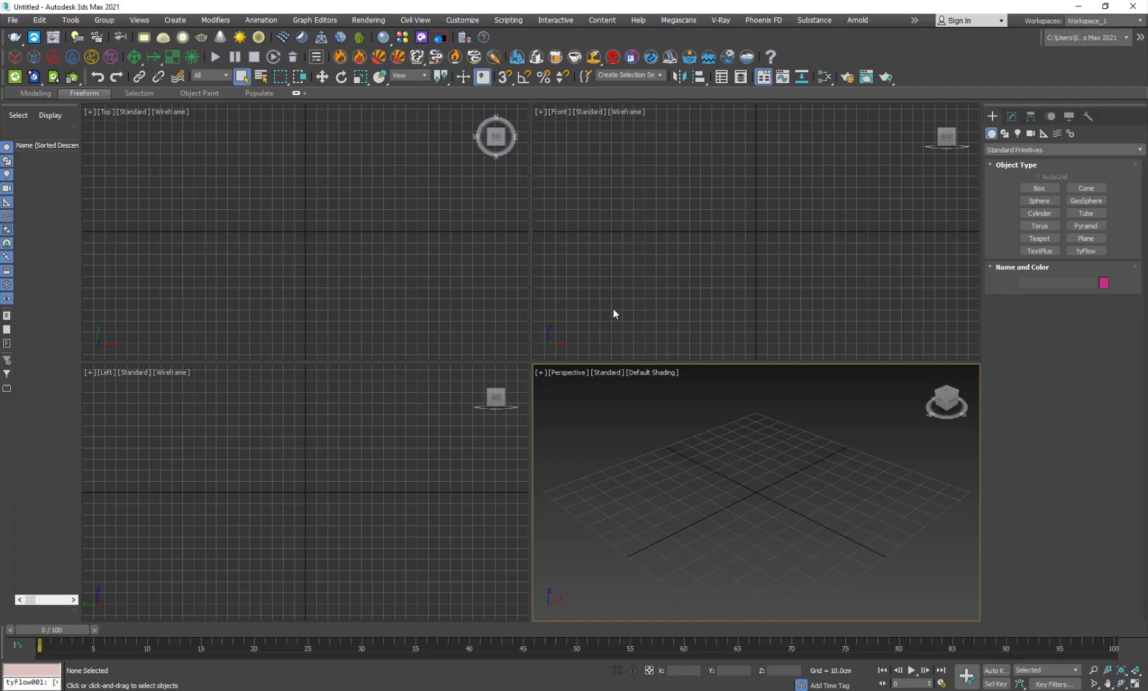
# In 3ds Max, maximize the Perspective view and draw a plane about 138 by 140 cm covering the home grid
pyautogui.click(612, 313)
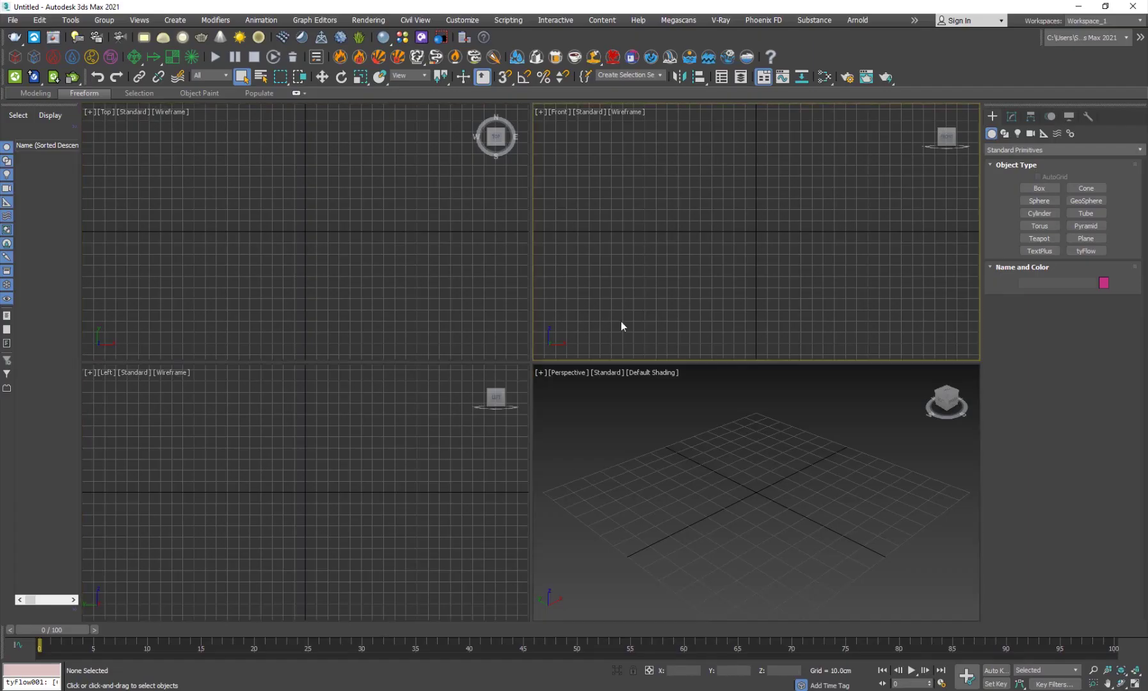
pyautogui.click(631, 460)
pyautogui.hotkey('alt', 'w')
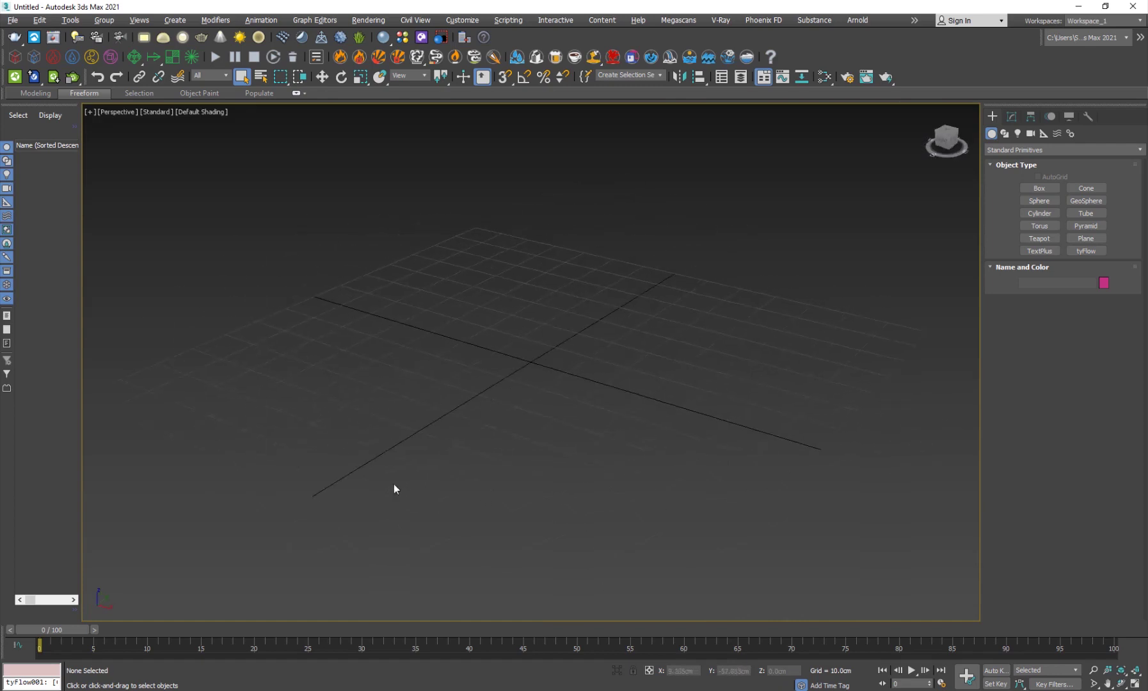
pyautogui.keyDown('alt'); pyautogui.moveTo(394, 489); pyautogui.dragTo(678, 409, button='middle'); pyautogui.keyUp('alt')
pyautogui.click(1085, 238)
pyautogui.scroll(-5, 650, 396)
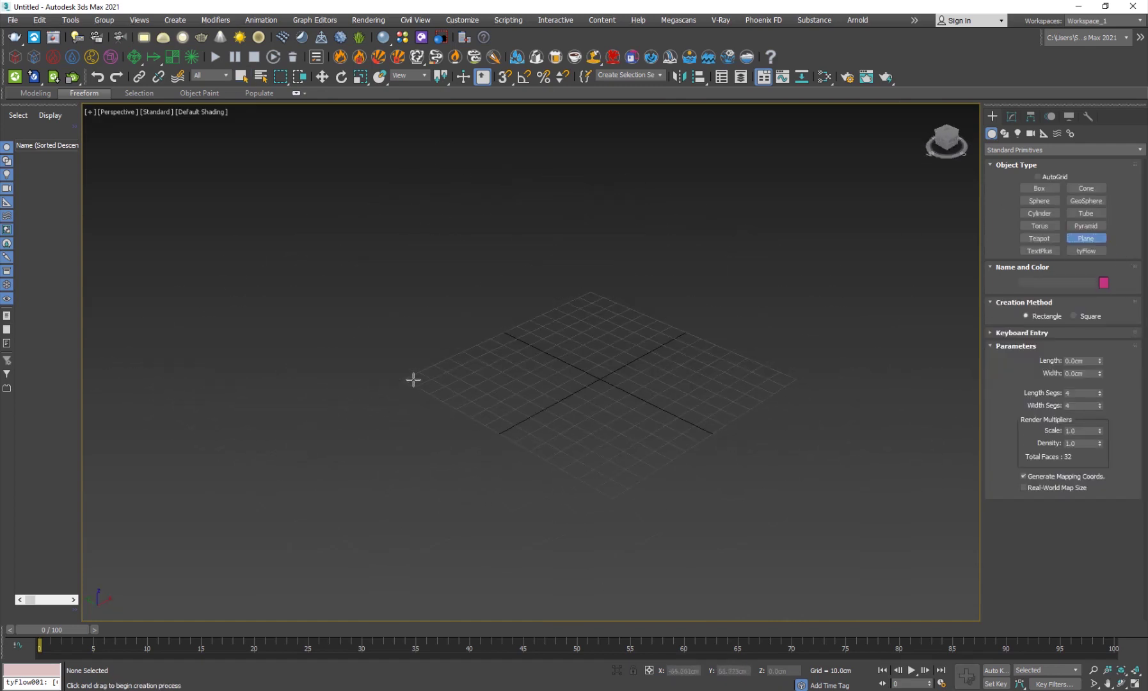
pyautogui.moveTo(413, 380); pyautogui.dragTo(793, 377)
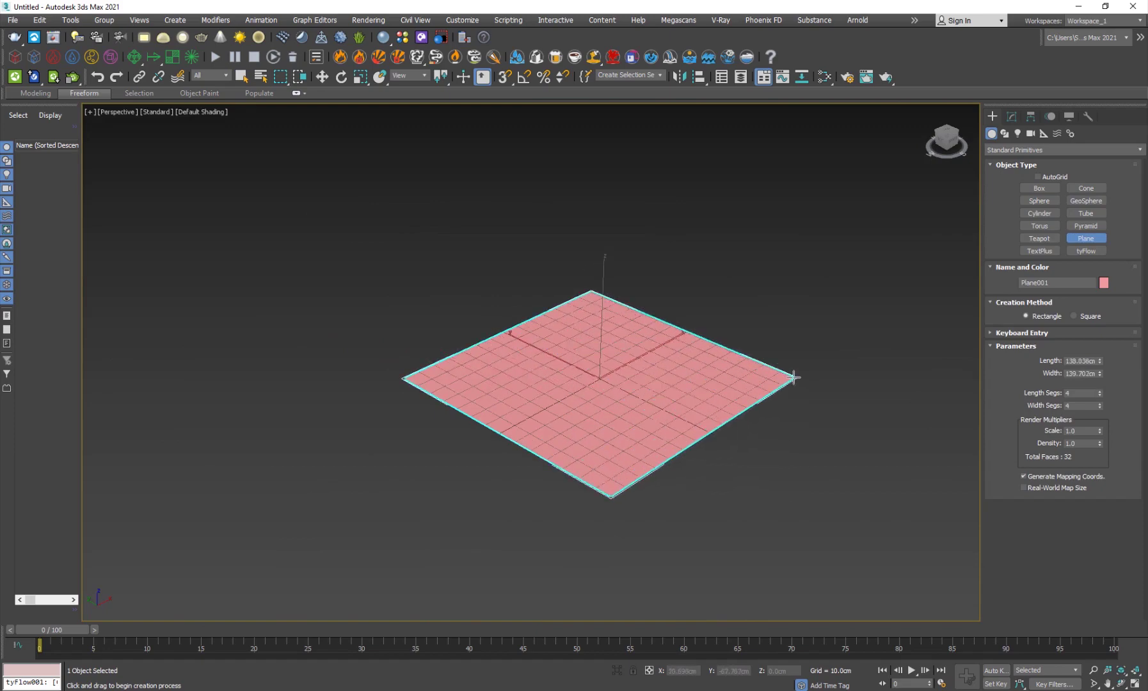
# Centre the plane on the world origin by setting its X and Y positions to 0
pyautogui.press('w')
pyautogui.scroll(5, 640, 400)
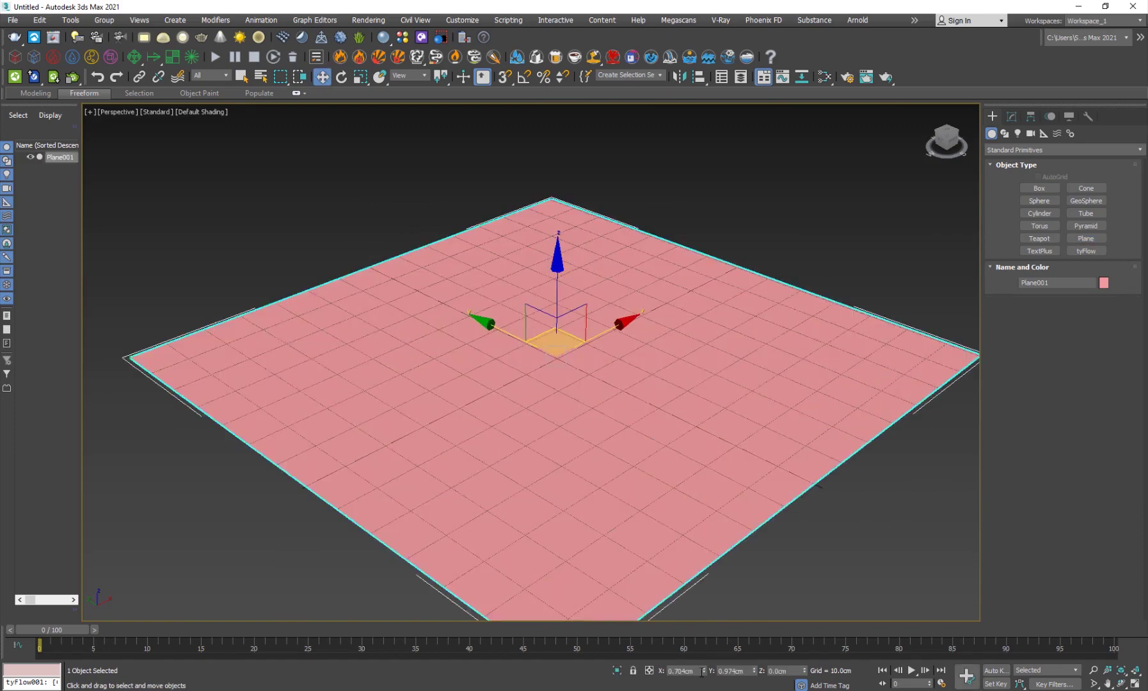
pyautogui.rightClick(703, 671)
pyautogui.rightClick(753, 671)
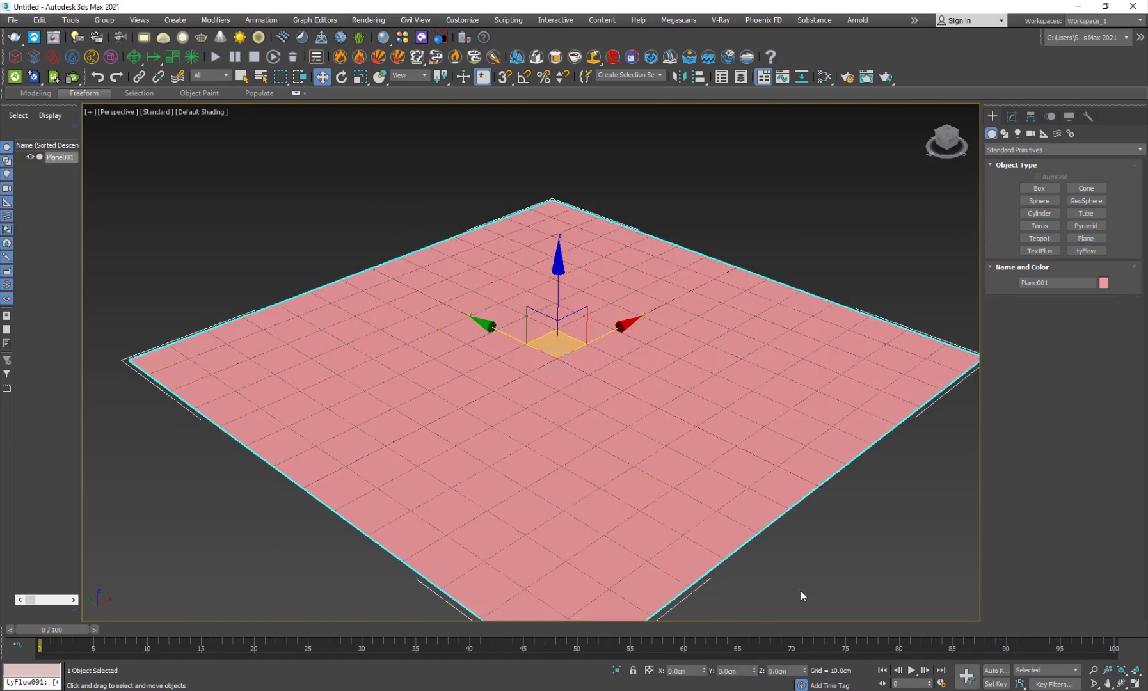
pyautogui.click(801, 588)
pyautogui.click(721, 468)
# Check the scene's display units and system unit scale in the units setup without changing them
pyautogui.click(463, 21)
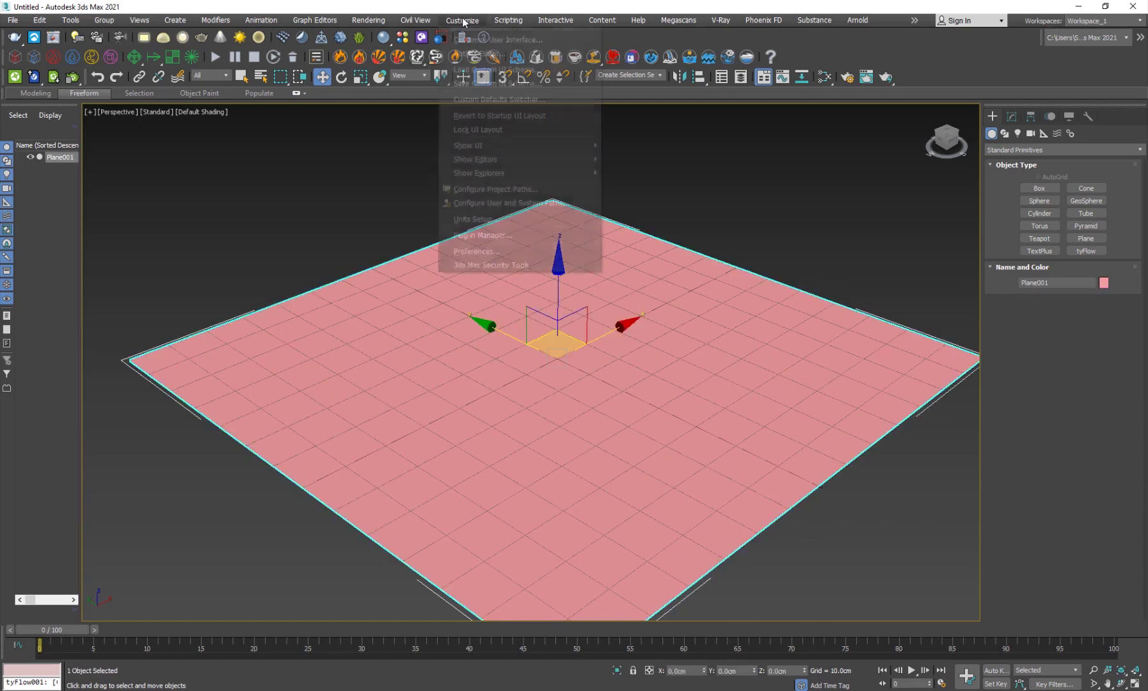
pyautogui.click(508, 220)
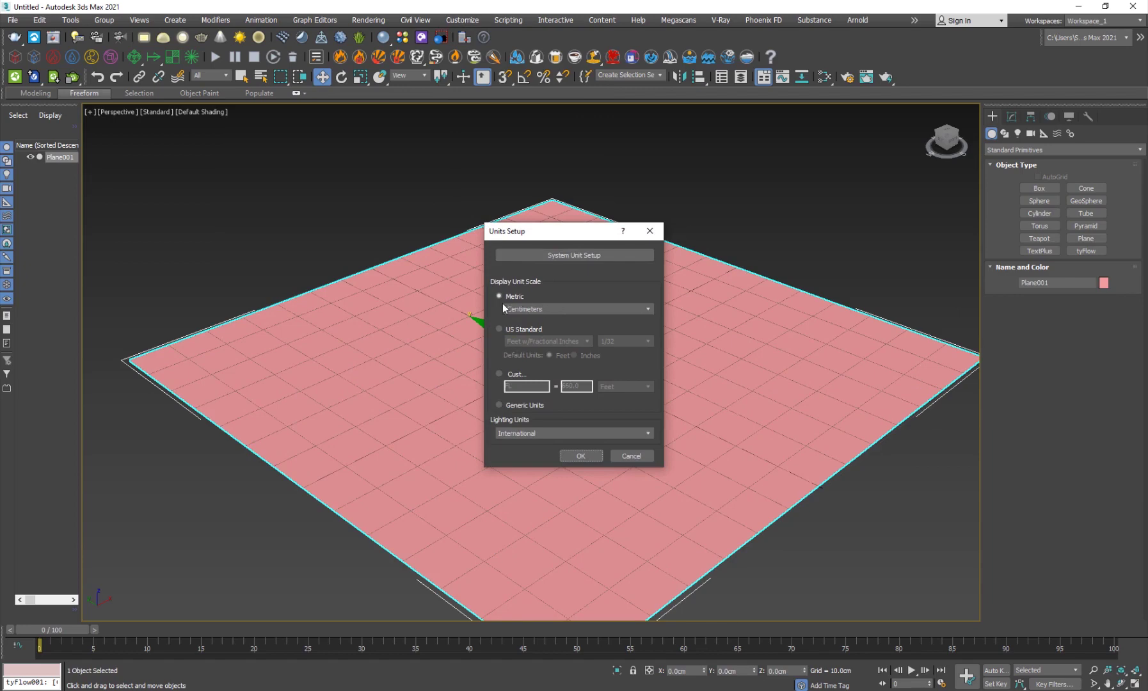
pyautogui.click(520, 310)
pyautogui.click(558, 258)
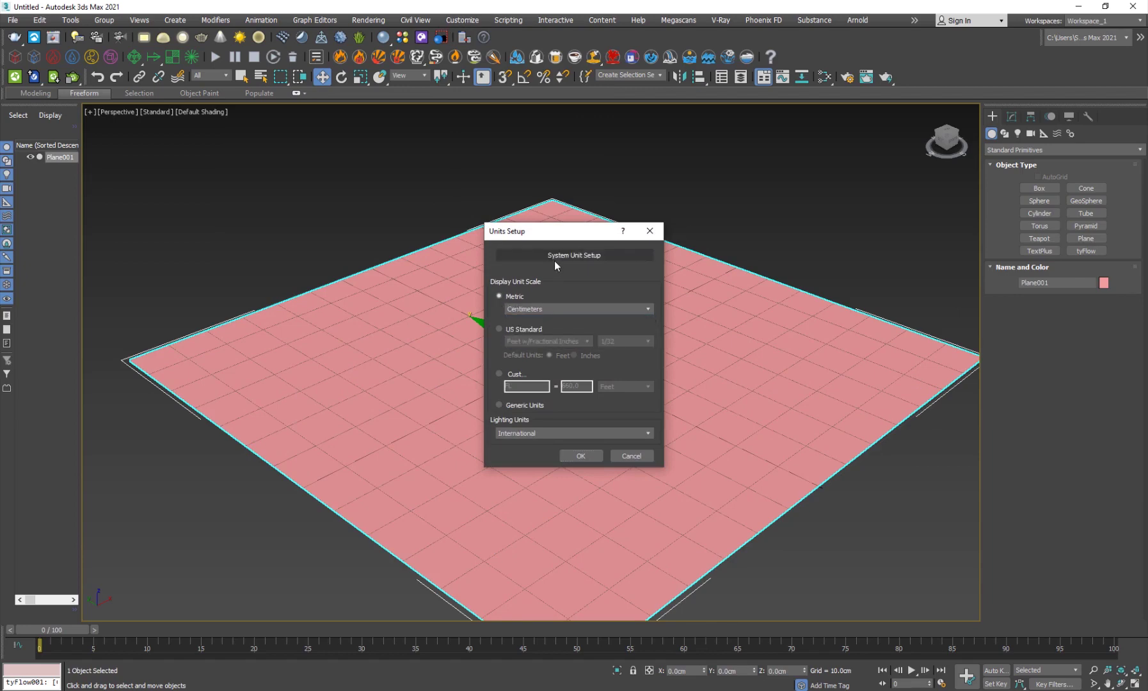
pyautogui.click(557, 255)
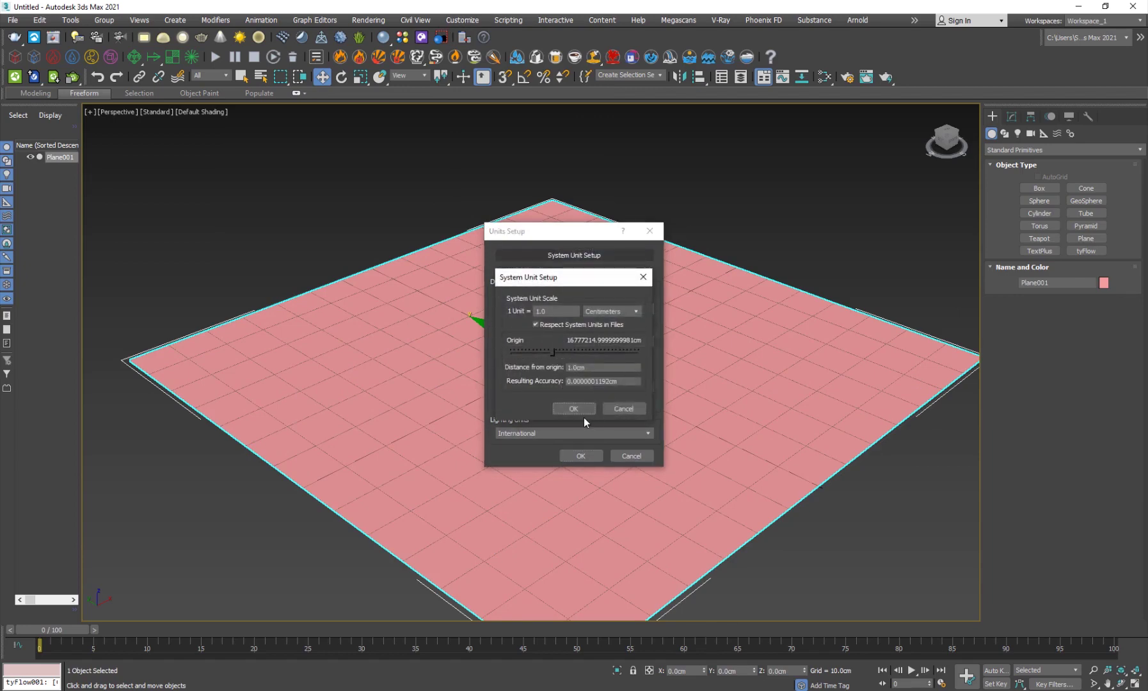
pyautogui.click(621, 409)
pyautogui.click(622, 456)
# Hide the plane in the scene and clear the selection
pyautogui.moveTo(744, 527); pyautogui.dragTo(653, 568, button='middle')
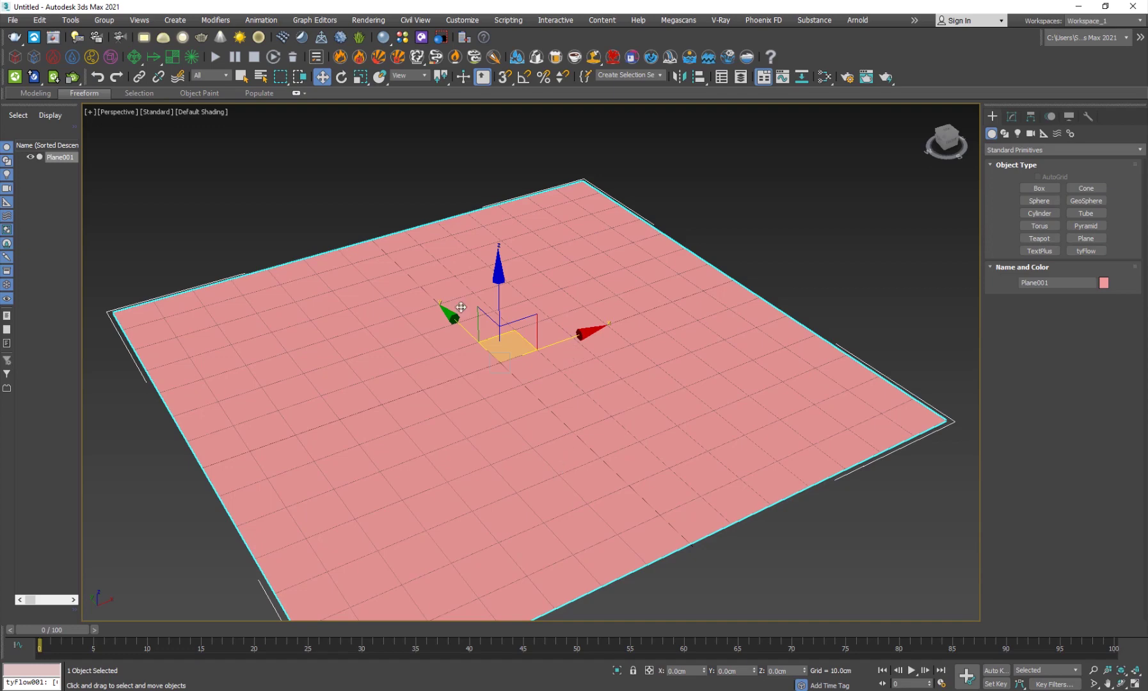
pyautogui.click(29, 158)
pyautogui.click(371, 291)
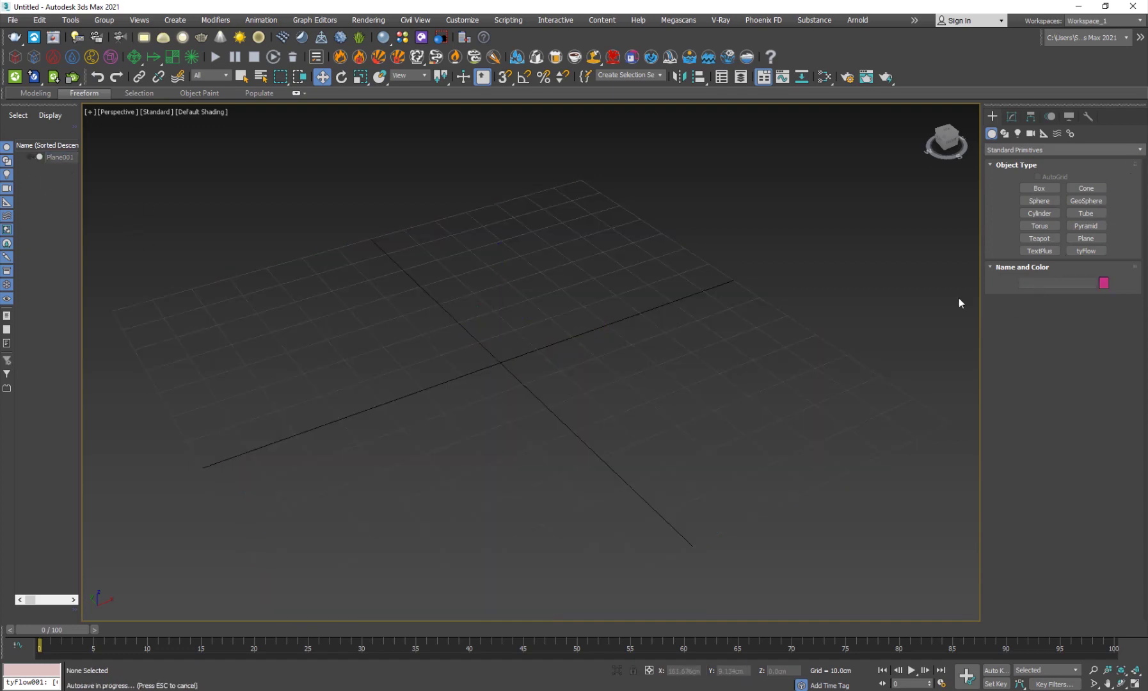
# Draw a tube at the grid's centre with radii of about 33 and 27 cm and a height of about 5.5 cm
pyautogui.click(1085, 213)
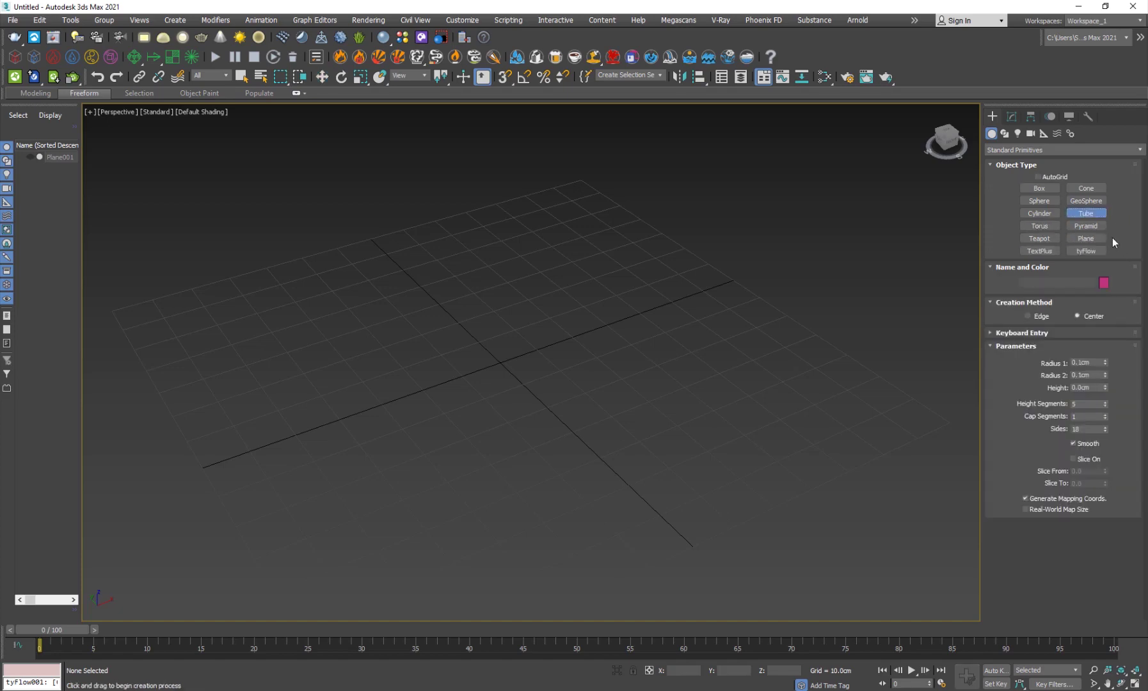
pyautogui.moveTo(504, 359); pyautogui.dragTo(535, 358, button='middle')
pyautogui.moveTo(530, 361); pyautogui.dragTo(670, 384)
pyautogui.click(648, 381)
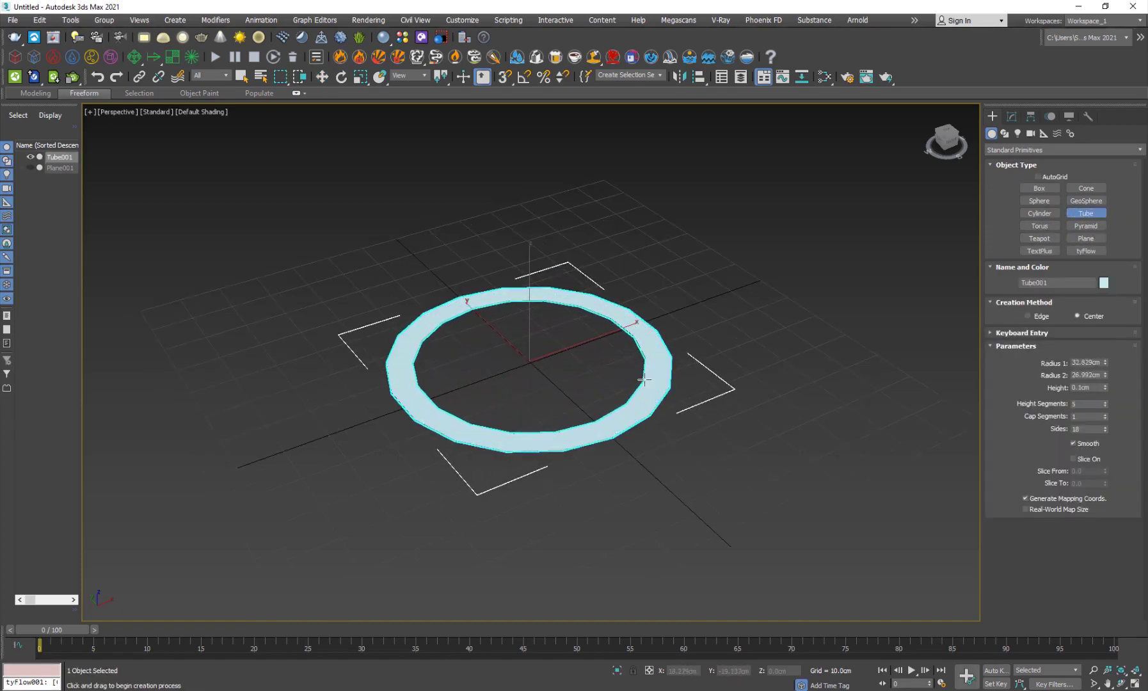
pyautogui.press('w')
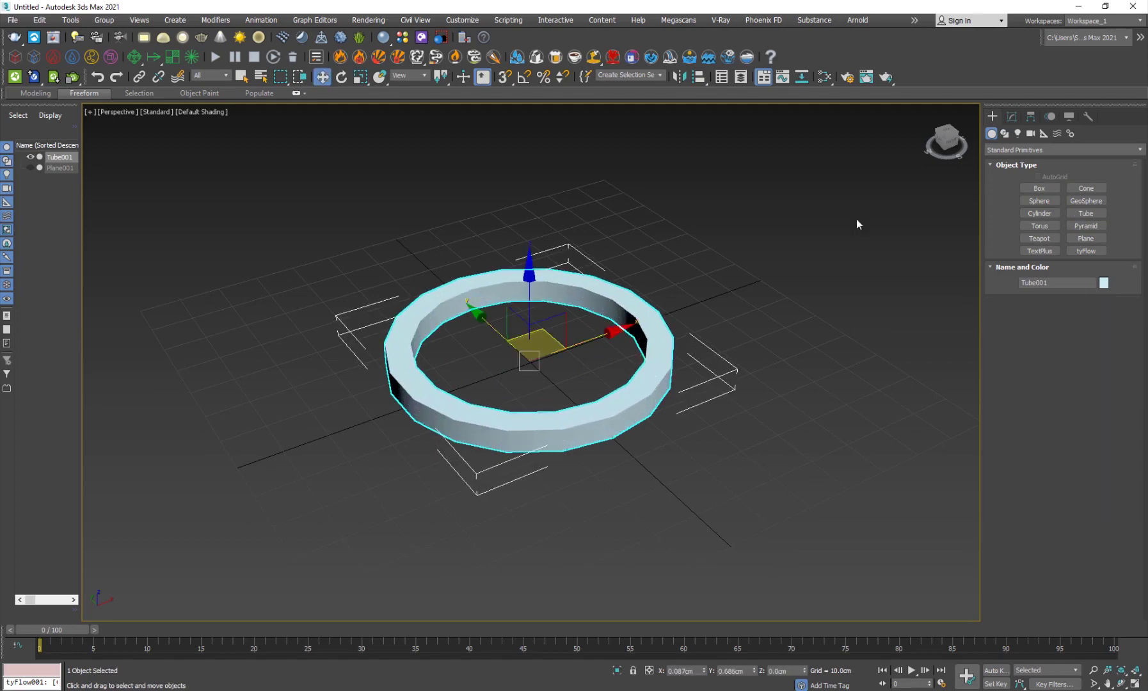
# Set the tube's height segments to 14 and sides to 30, and display edged faces in the viewport
pyautogui.click(1011, 116)
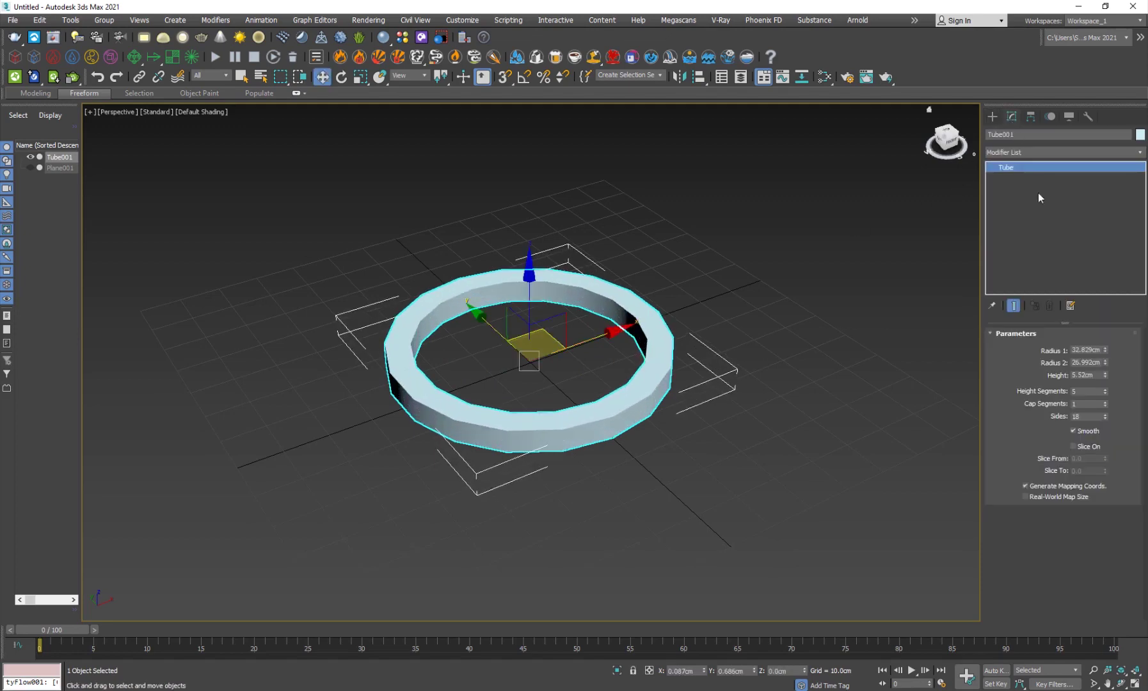
pyautogui.doubleClick(1084, 391)
pyautogui.write('14')
pyautogui.press('Tab')
pyautogui.press('Tab')
pyautogui.write('30')
pyautogui.press('Return')
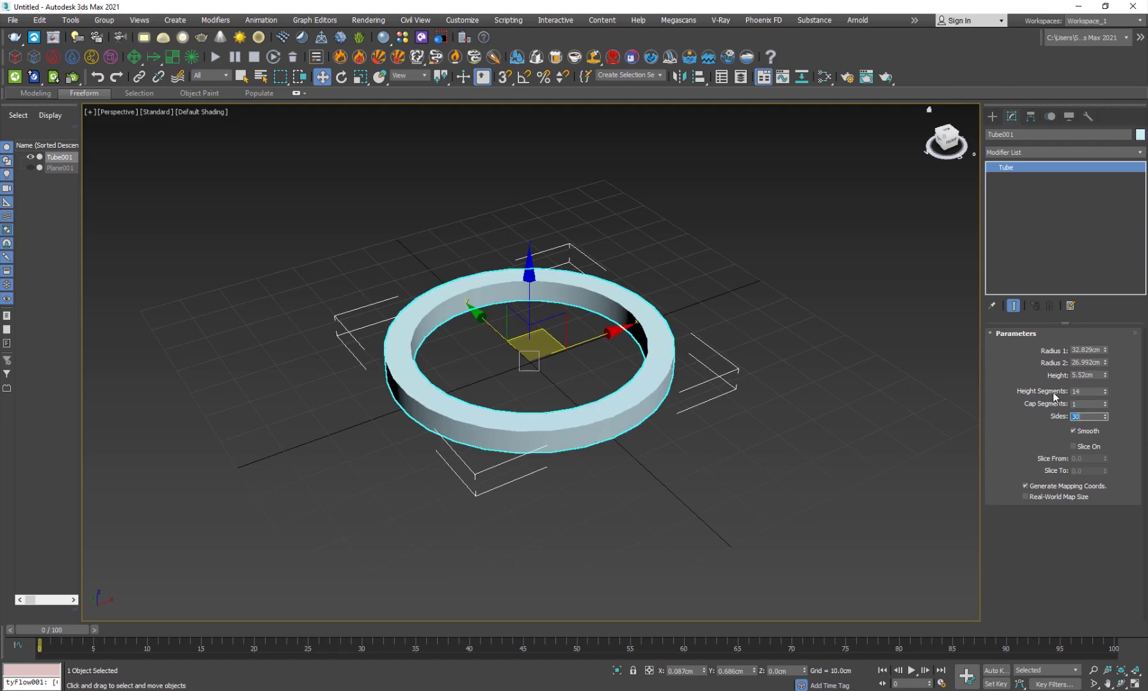
pyautogui.scroll(1, 584, 420)
pyautogui.press('F4')
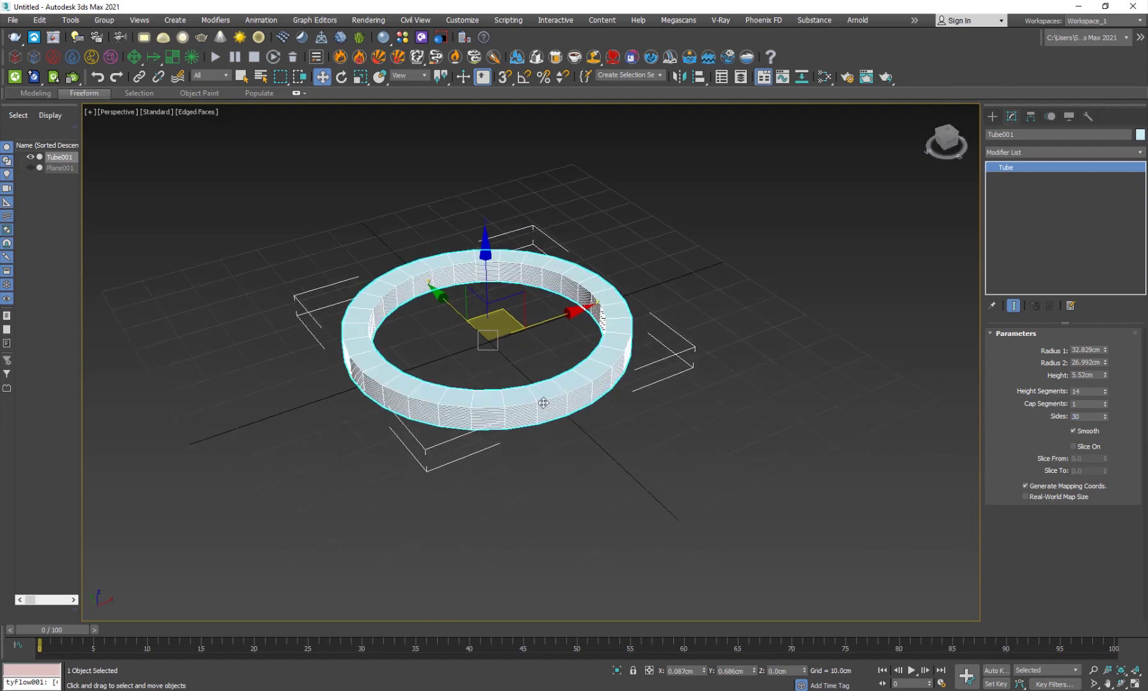
pyautogui.scroll(5, 467, 405)
pyautogui.scroll(-6, 466, 405)
pyautogui.scroll(3, 477, 411)
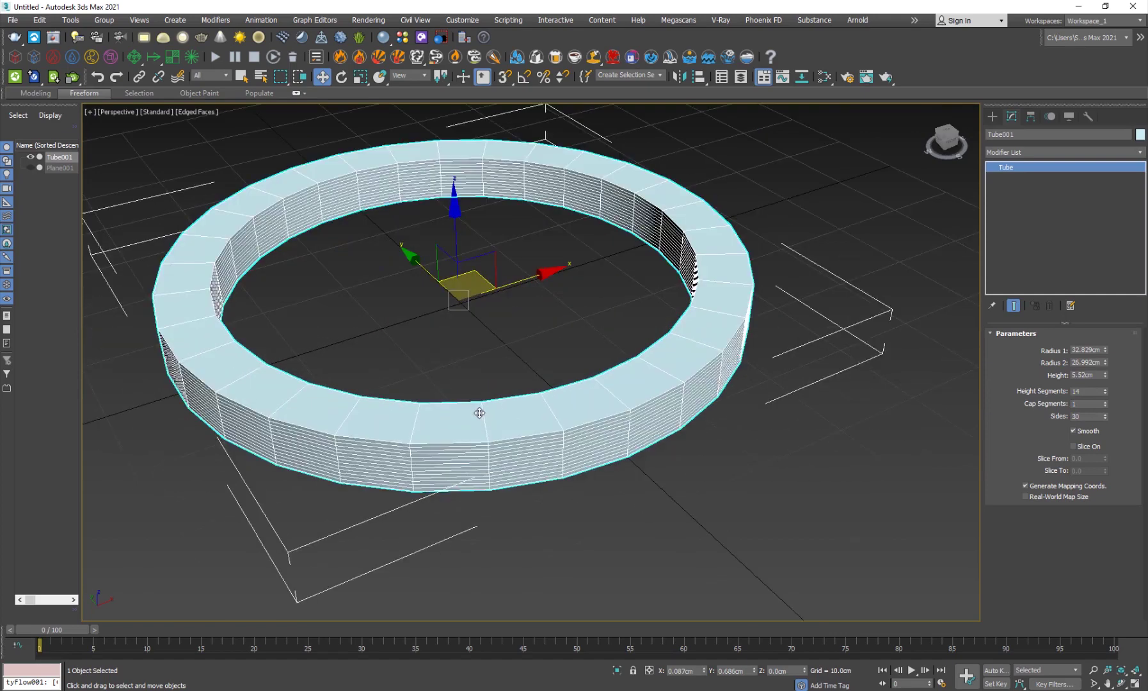
# Add a Noise modifier to the tube
pyautogui.click(1011, 155)
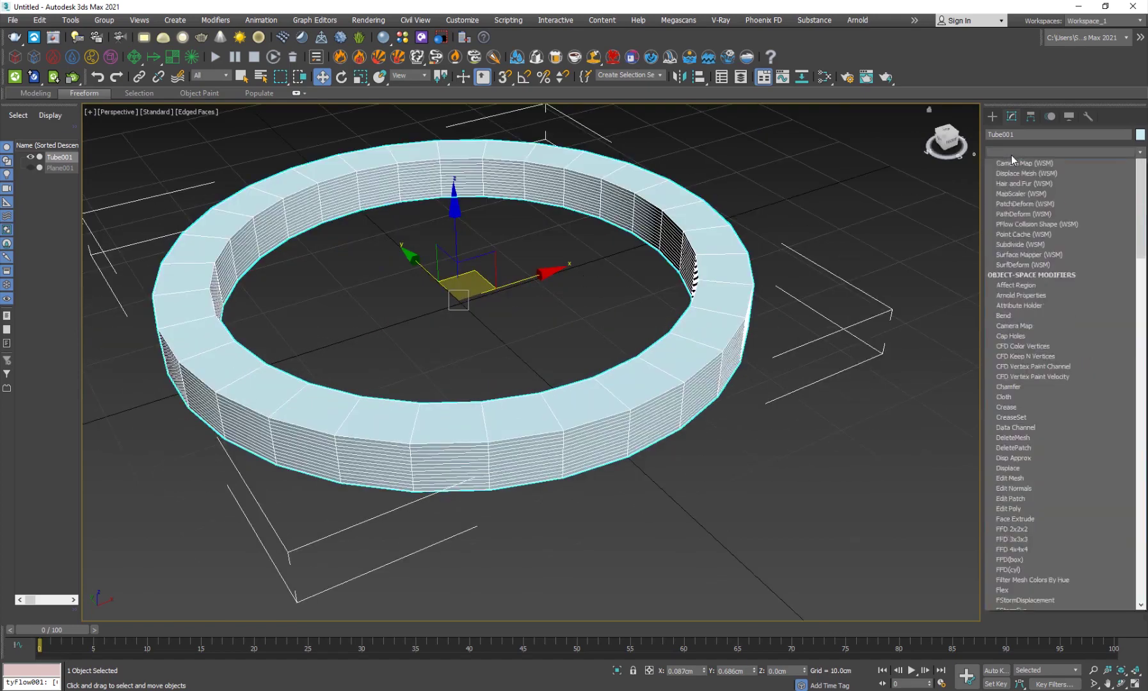
pyautogui.scroll(-1, 1012, 160)
pyautogui.press('n')
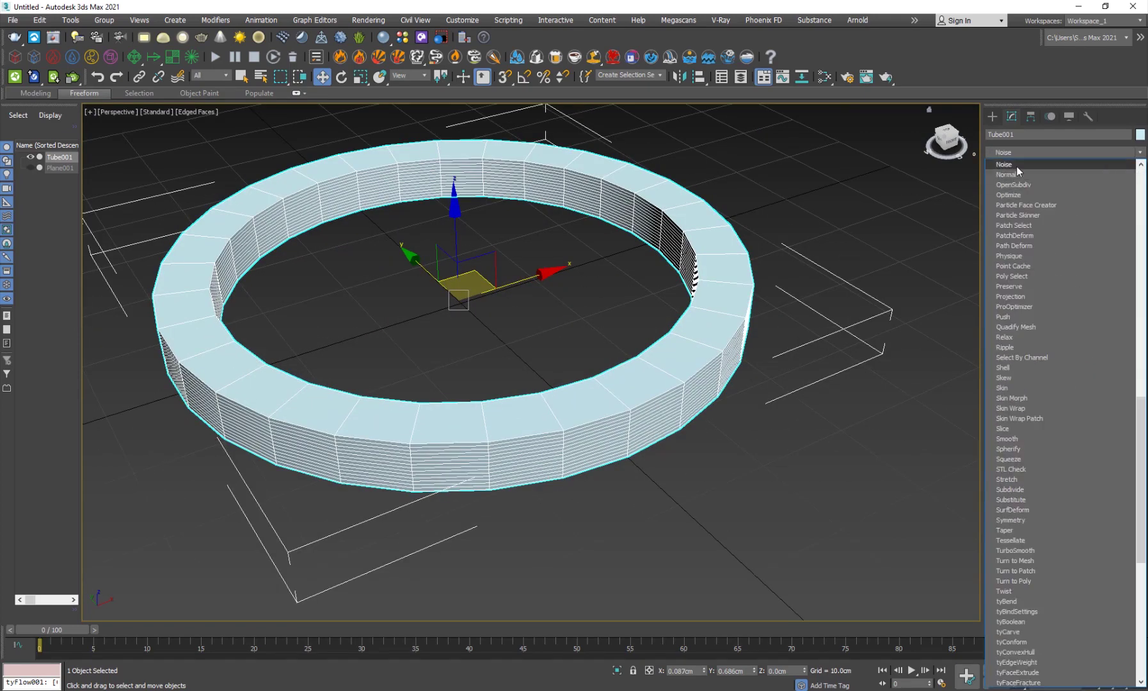
pyautogui.click(1015, 165)
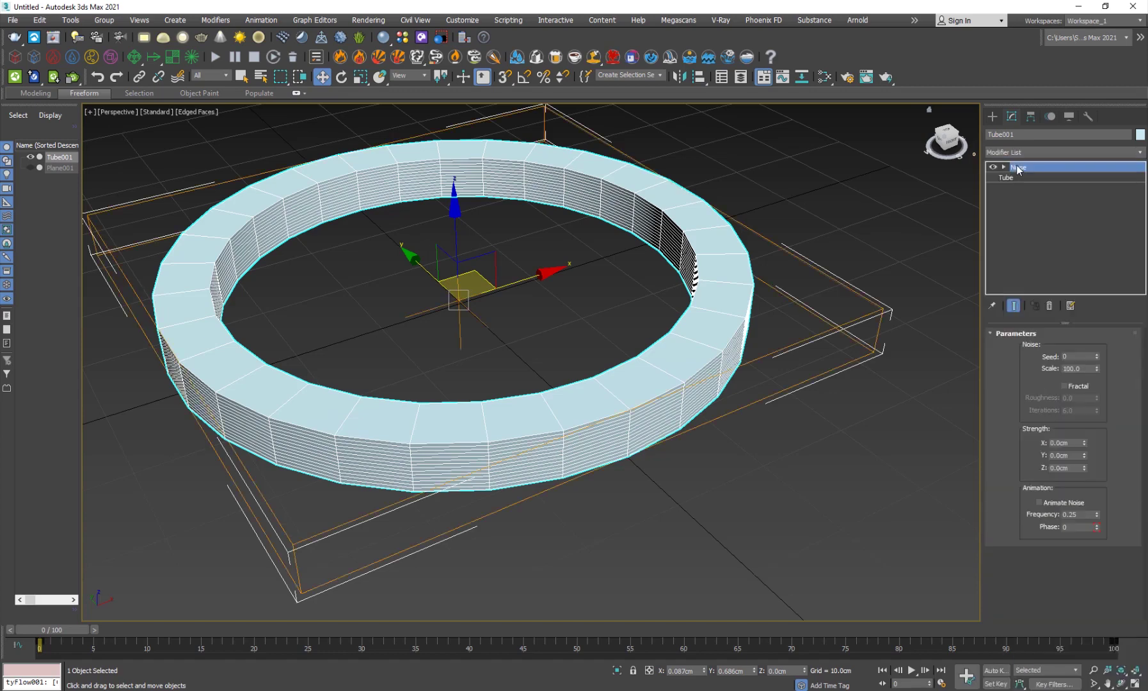
# Set the Noise modifier's scale to 9, enable Fractal, and set its X, Y and Z strength to 10 cm each
pyautogui.doubleClick(1075, 368)
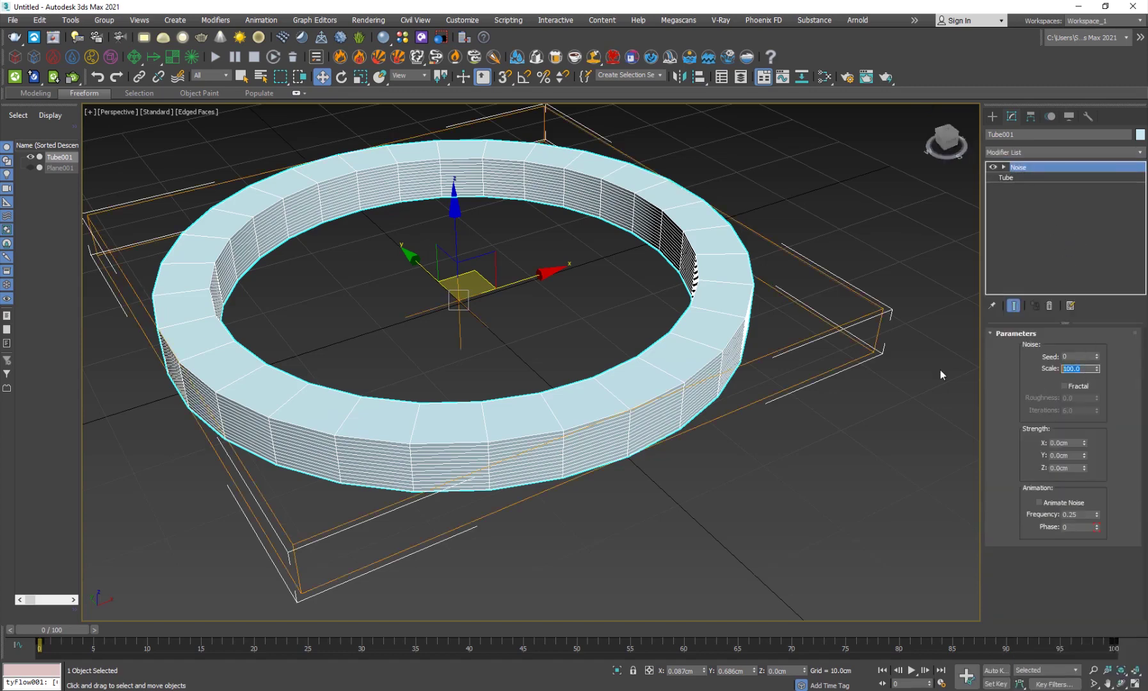
pyautogui.write('9')
pyautogui.press('Return')
pyautogui.click(1077, 386)
pyautogui.doubleClick(1075, 443)
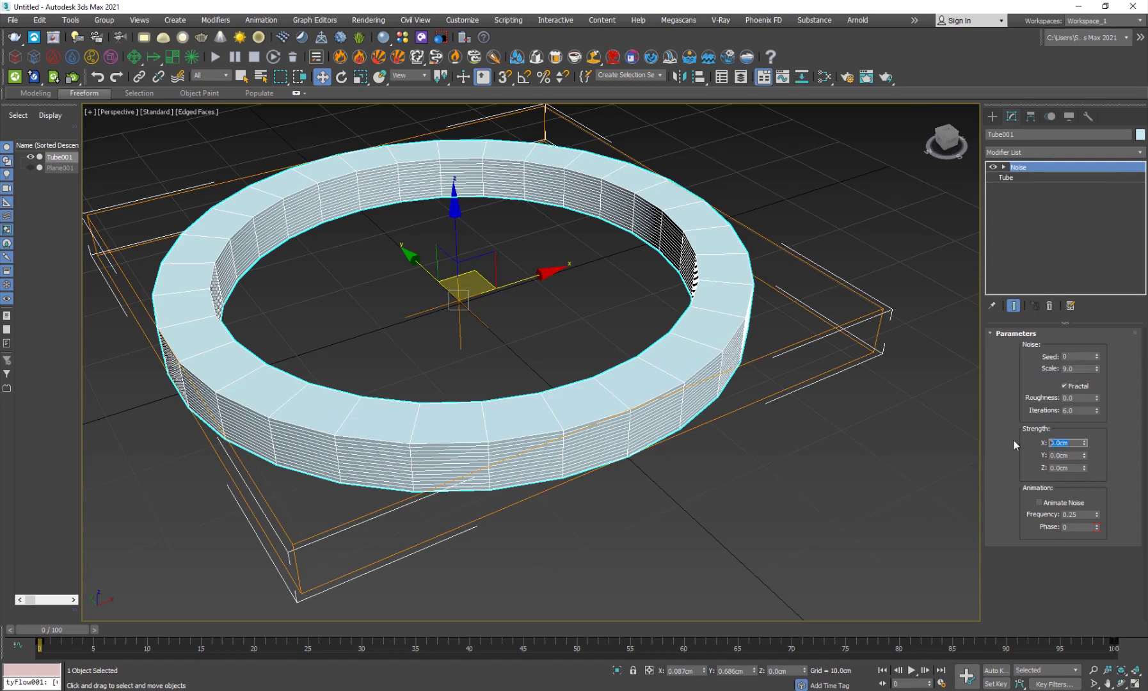
pyautogui.write('10')
pyautogui.press('Tab')
pyautogui.write('10')
pyautogui.press('Tab')
pyautogui.write('10')
pyautogui.press('Return')
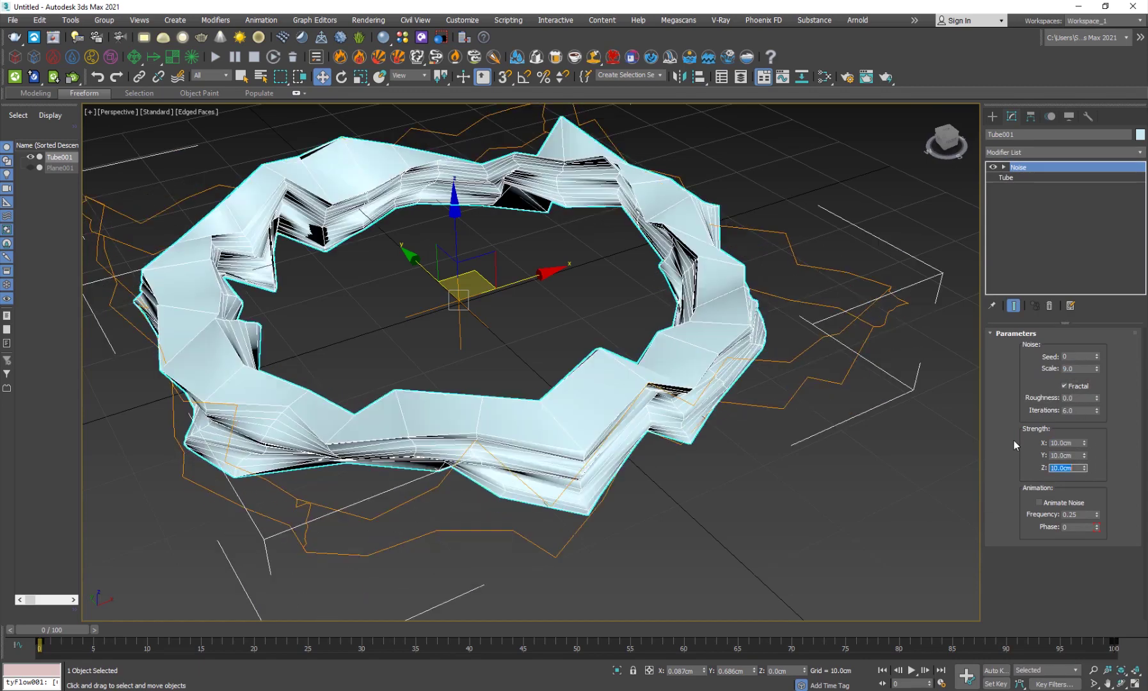
# Add a TurboSmooth modifier with 2 iterations to the tube, clear the selection and turn off edged faces in the viewport
pyautogui.keyDown('alt'); pyautogui.moveTo(358, 374); pyautogui.dragTo(490, 421, button='middle'); pyautogui.keyUp('alt')
pyautogui.scroll(5, 543, 386)
pyautogui.scroll(-8, 537, 397)
pyautogui.scroll(5, 544, 390)
pyautogui.scroll(-5, 553, 374)
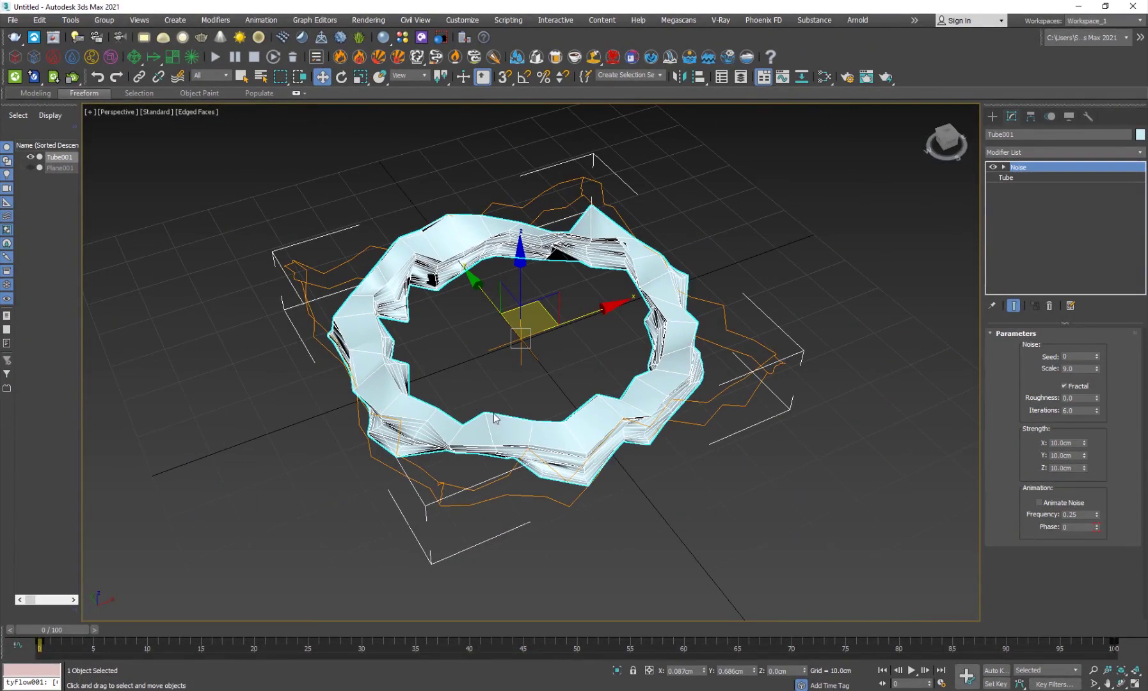
pyautogui.click(1042, 152)
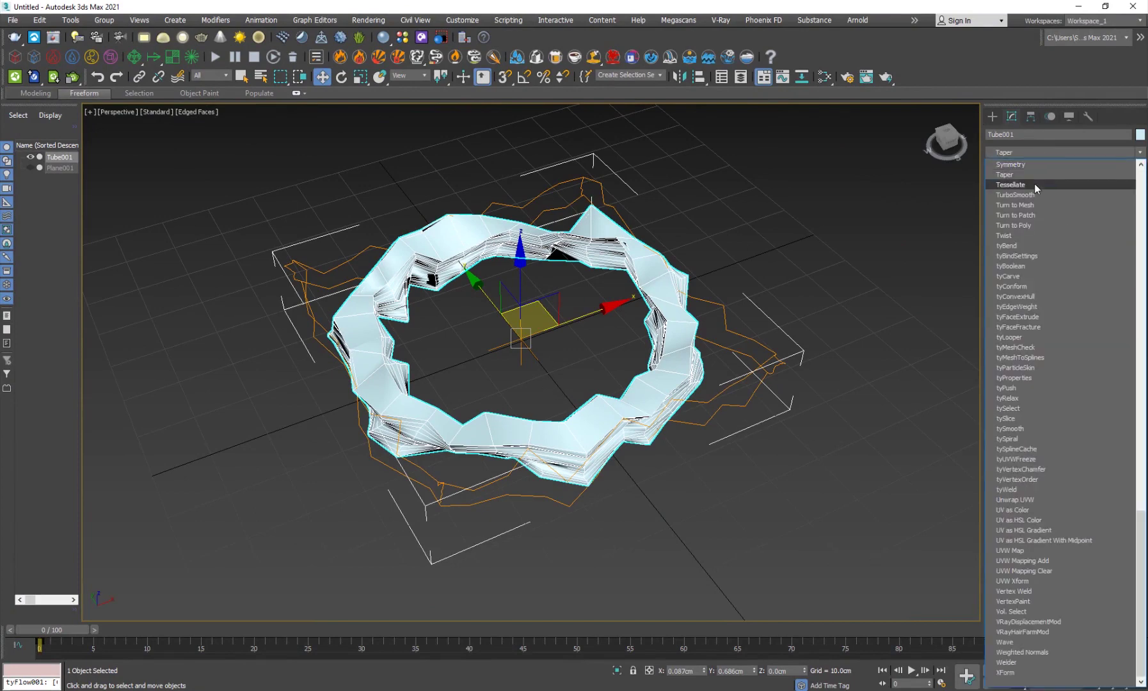
pyautogui.click(1031, 191)
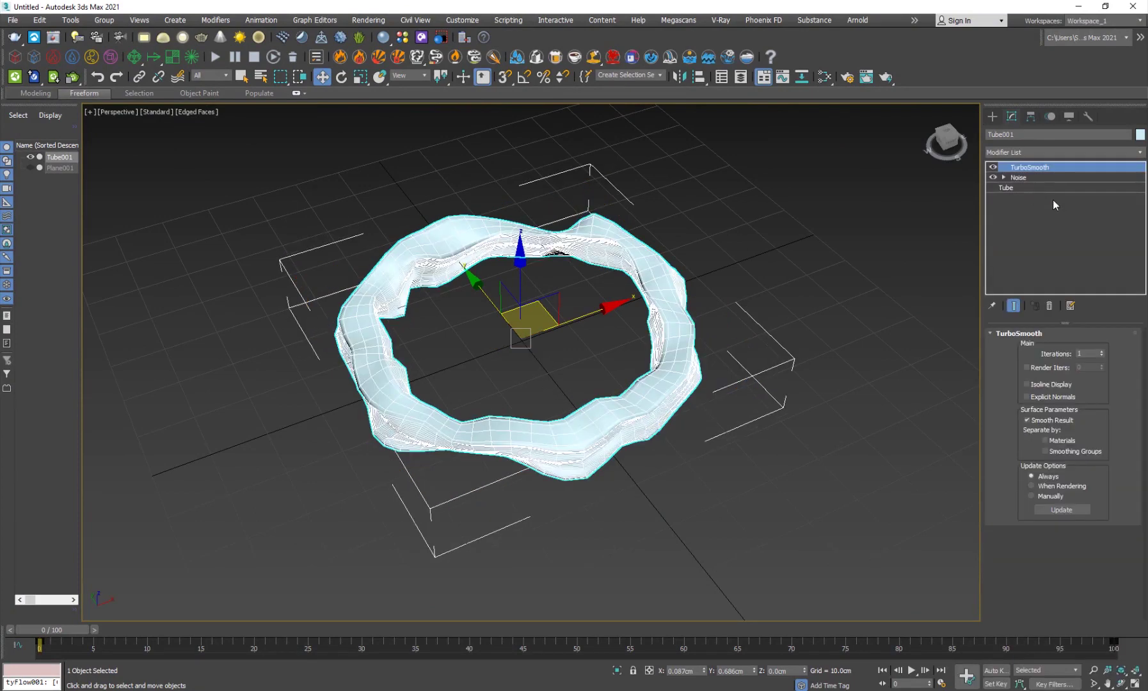
pyautogui.click(1101, 352)
pyautogui.click(638, 526)
pyautogui.press('F4')
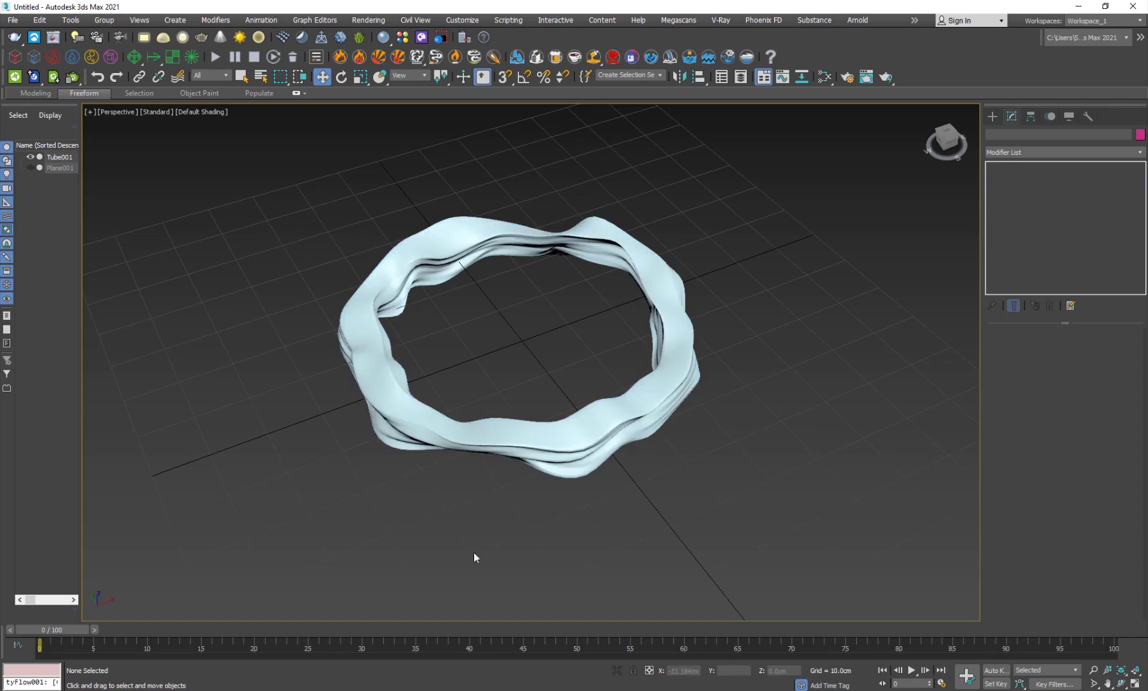
# Set the animation length to 300 frames in the time configuration
pyautogui.click(255, 635)
pyautogui.moveTo(294, 634); pyautogui.dragTo(378, 630)
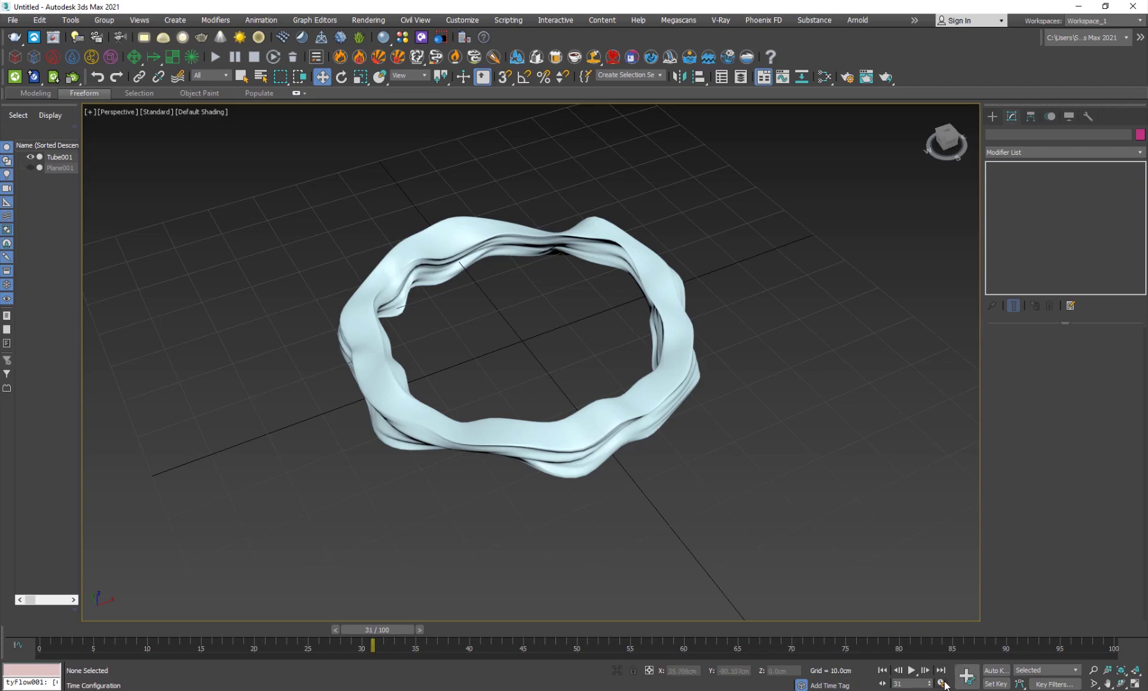
pyautogui.click(941, 683)
pyautogui.doubleClick(643, 372)
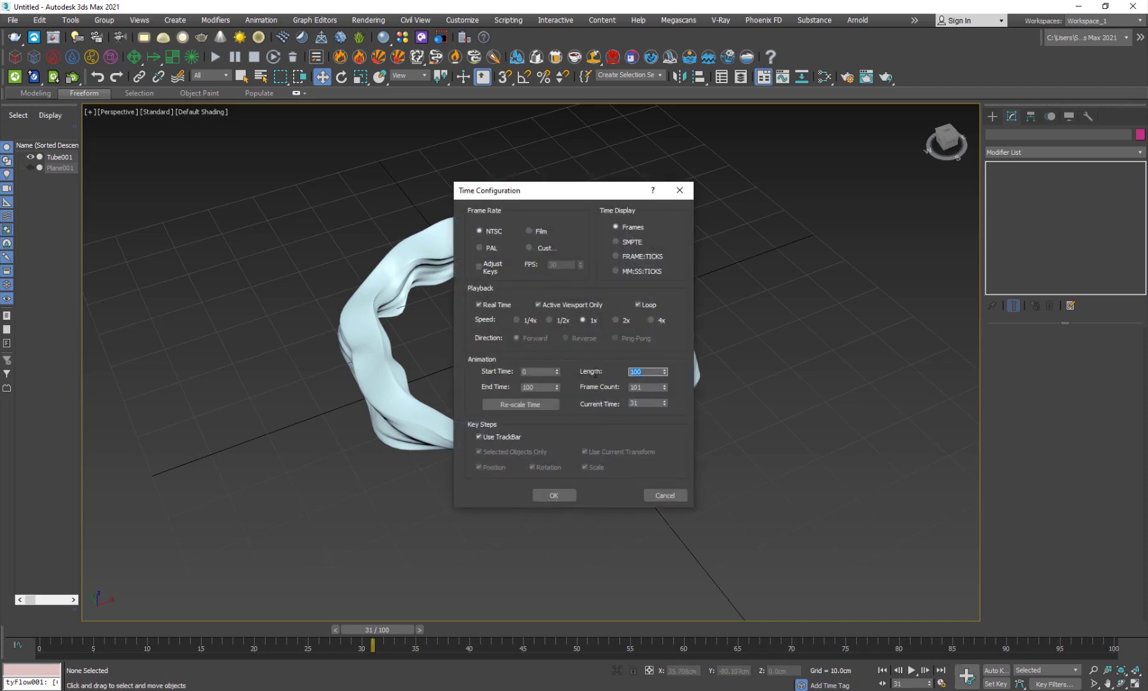
pyautogui.press('Return')
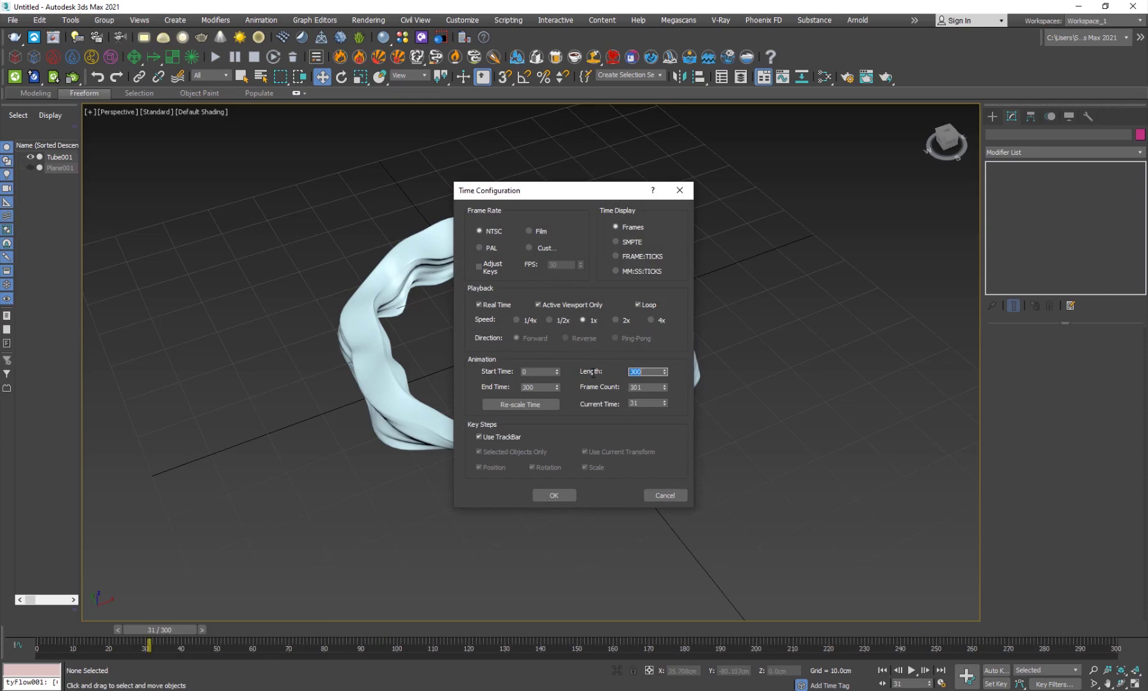
pyautogui.click(535, 496)
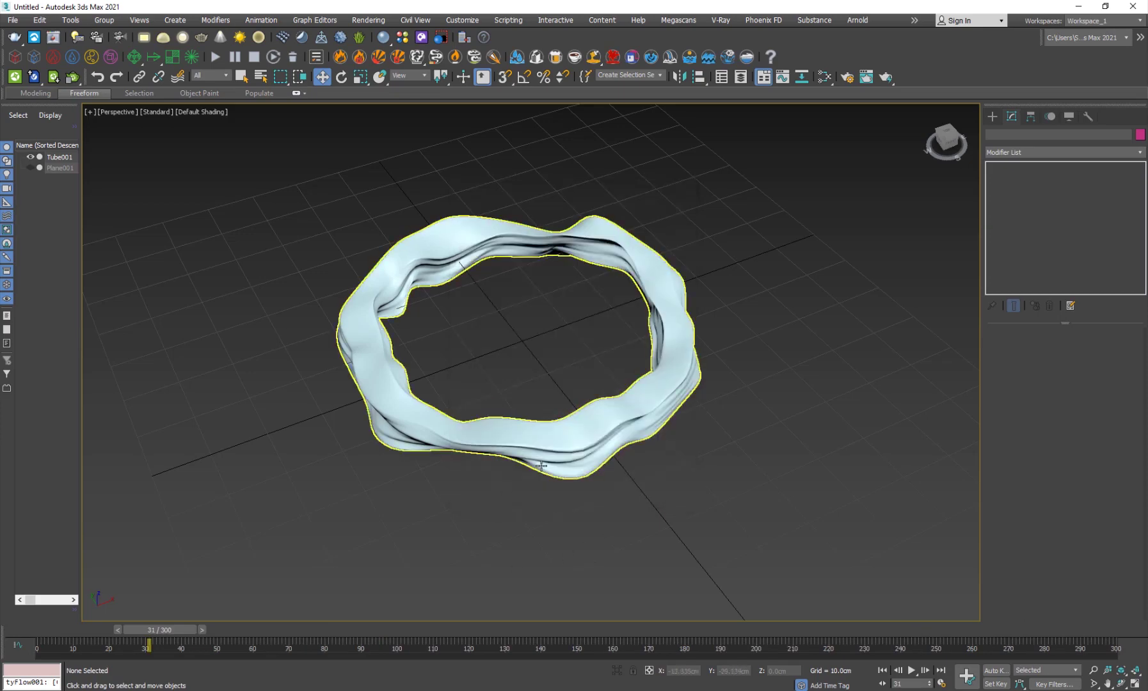
# Enable Animate Noise on the tube, move its end key from frame 100 to frame 300, and preview the motion
pyautogui.click(541, 464)
pyautogui.click(1038, 177)
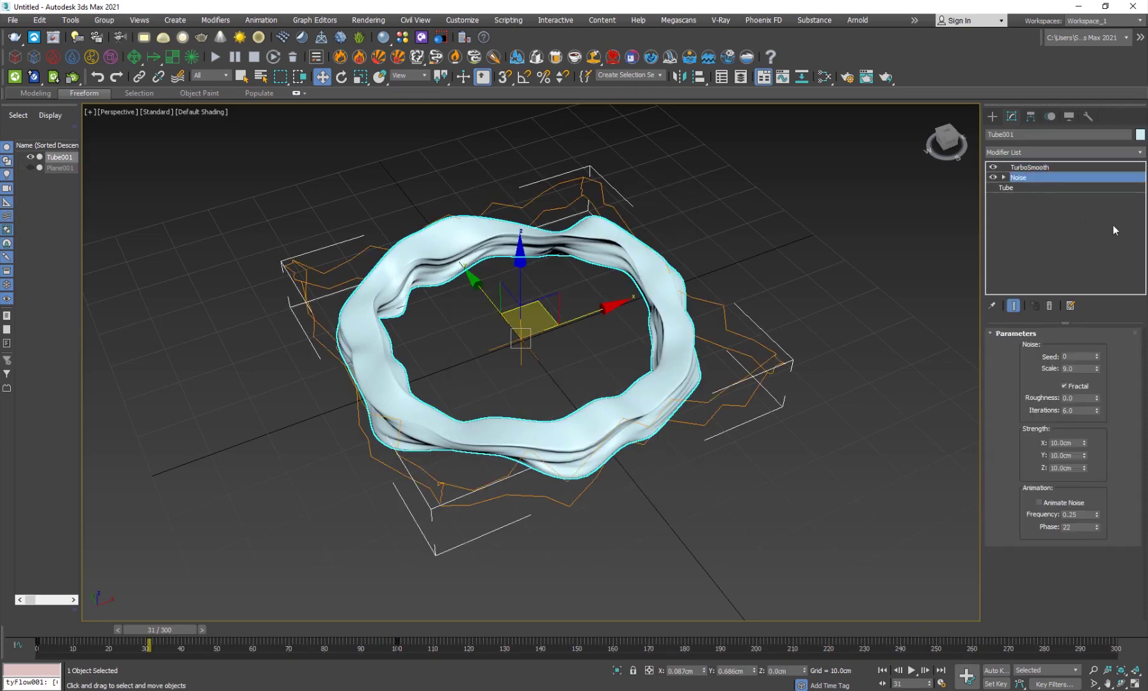
pyautogui.click(1059, 503)
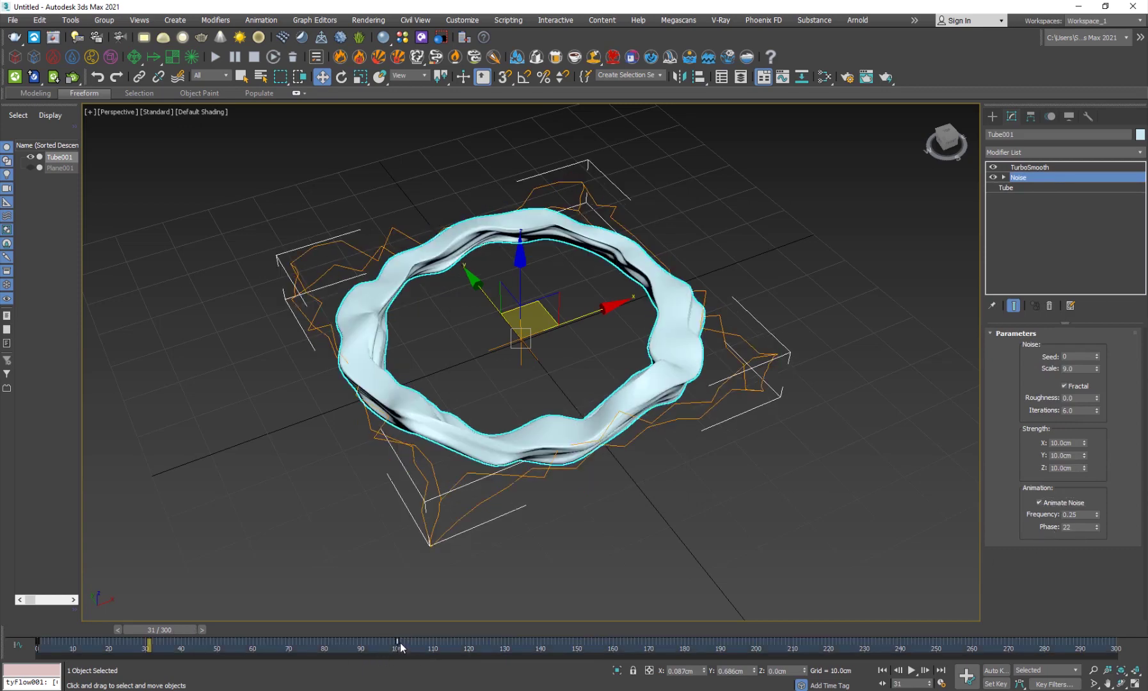
pyautogui.moveTo(398, 643); pyautogui.dragTo(1114, 633)
pyautogui.press('/')
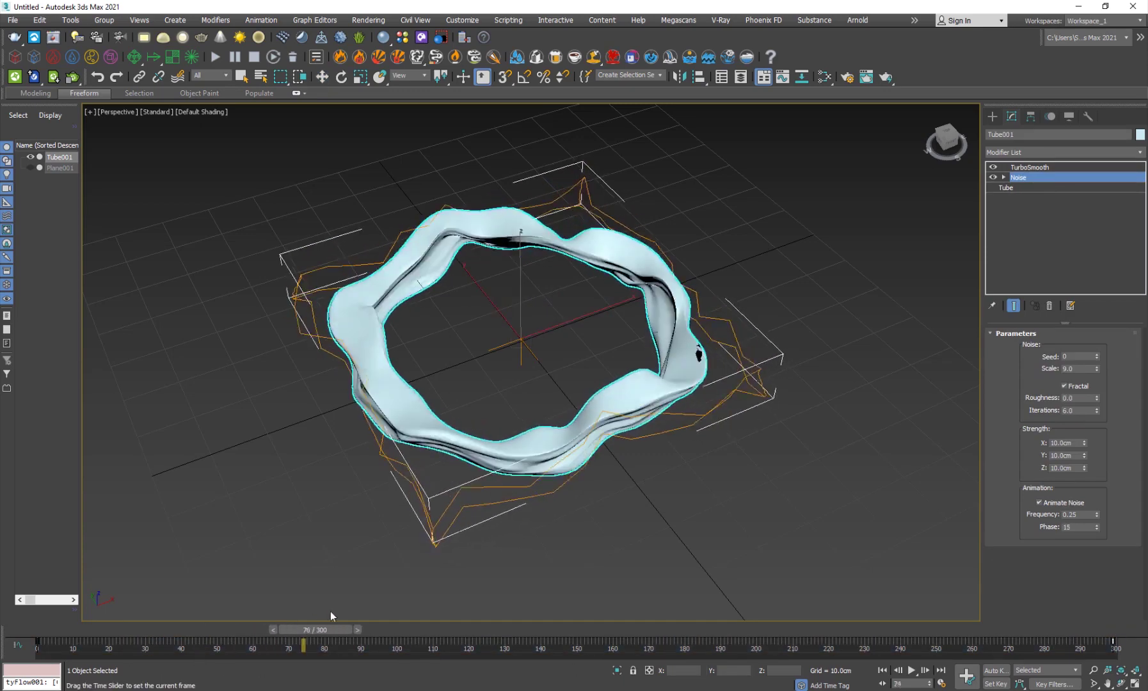
pyautogui.click(300, 454)
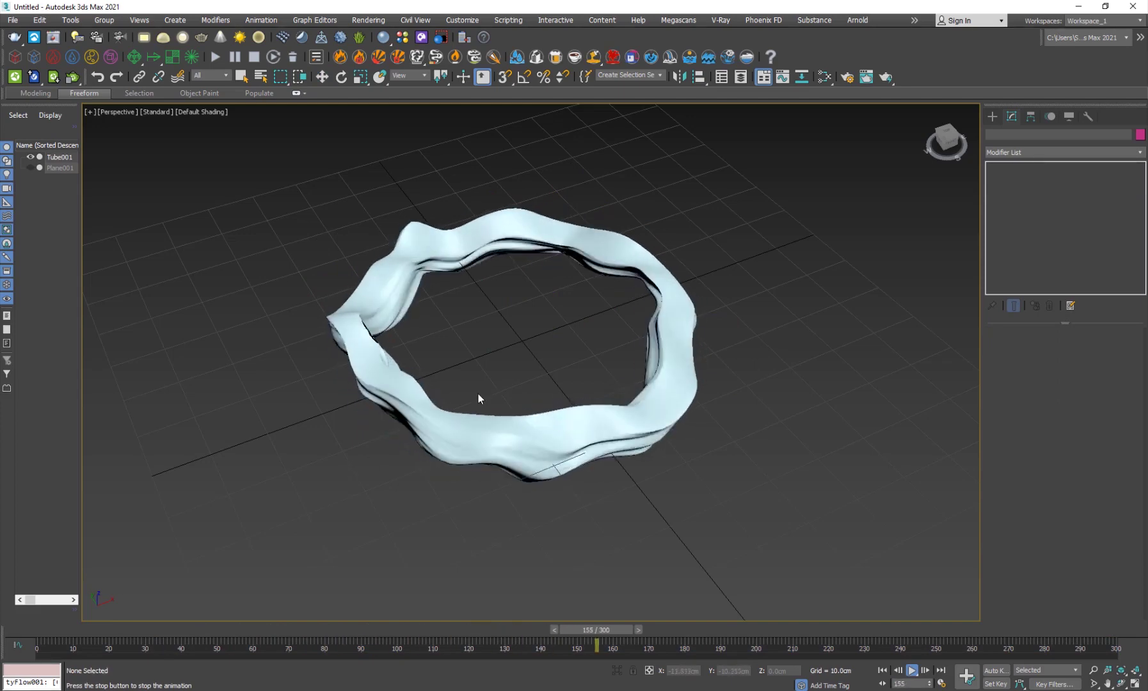
pyautogui.press('/')
# Try a frequency of 1.0 for the tube's animated noise and scrub the timeline to check it
pyautogui.click(678, 397)
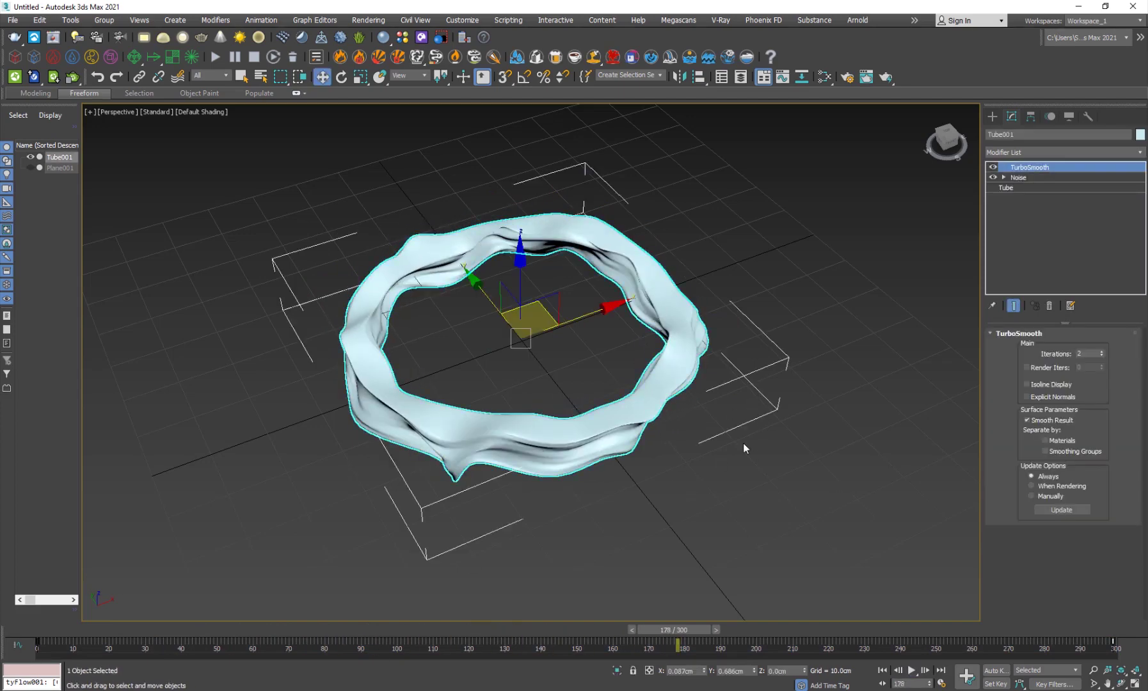
pyautogui.click(1038, 177)
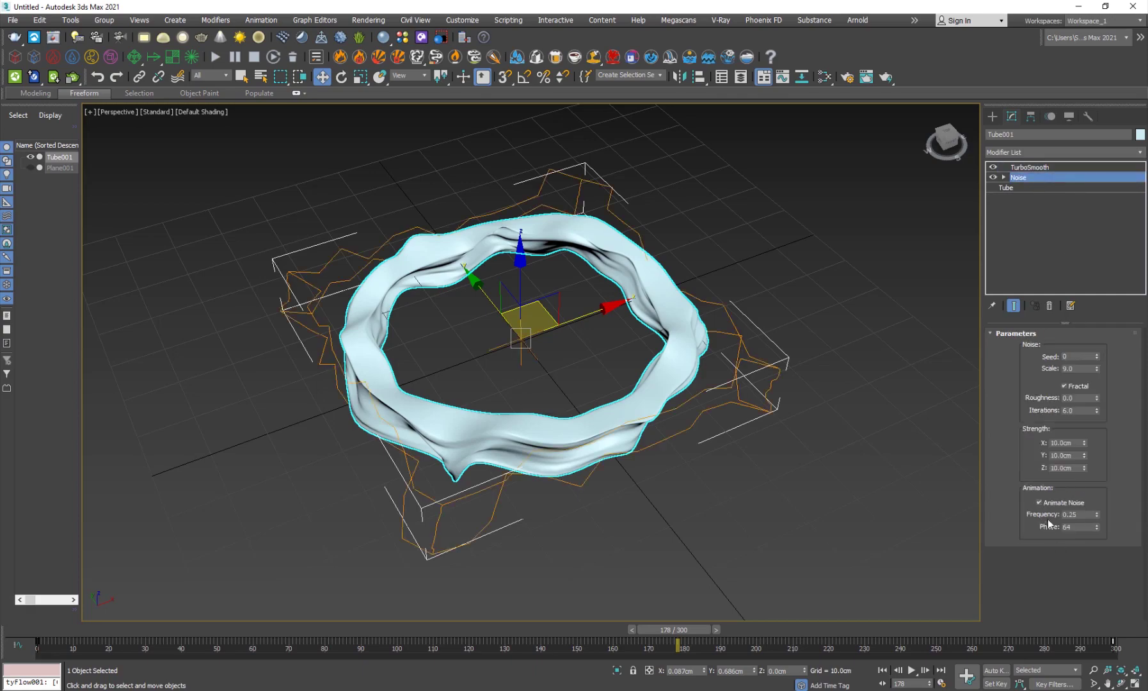
pyautogui.doubleClick(1083, 515)
pyautogui.write('1.0')
pyautogui.press('Return')
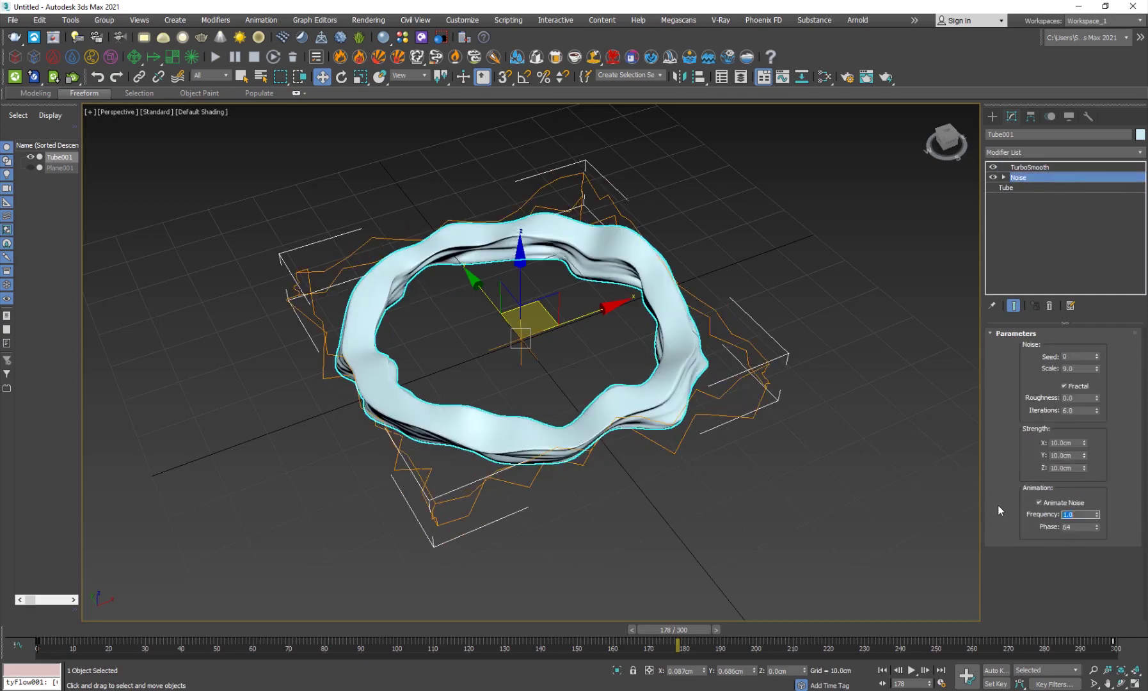
pyautogui.moveTo(479, 629); pyautogui.dragTo(534, 630)
# Set the animated noise frequency to 0.3 and play the animation to check the motion
pyautogui.doubleClick(1082, 514)
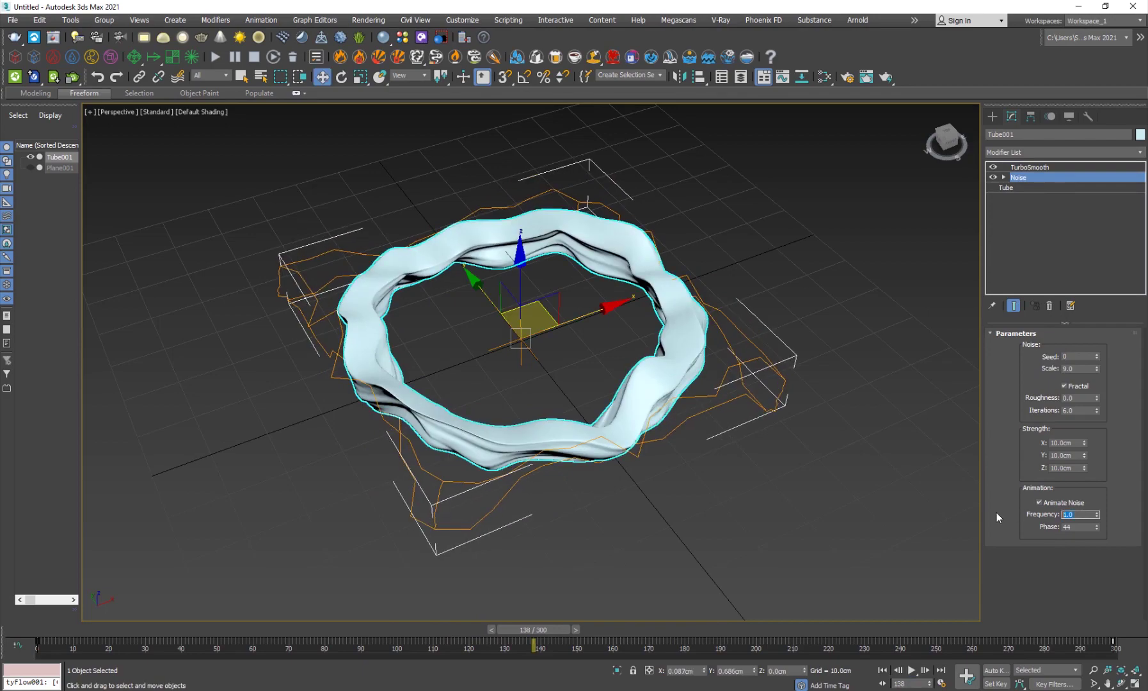
pyautogui.write('0.3')
pyautogui.press('Return')
pyautogui.moveTo(462, 630); pyautogui.dragTo(391, 628)
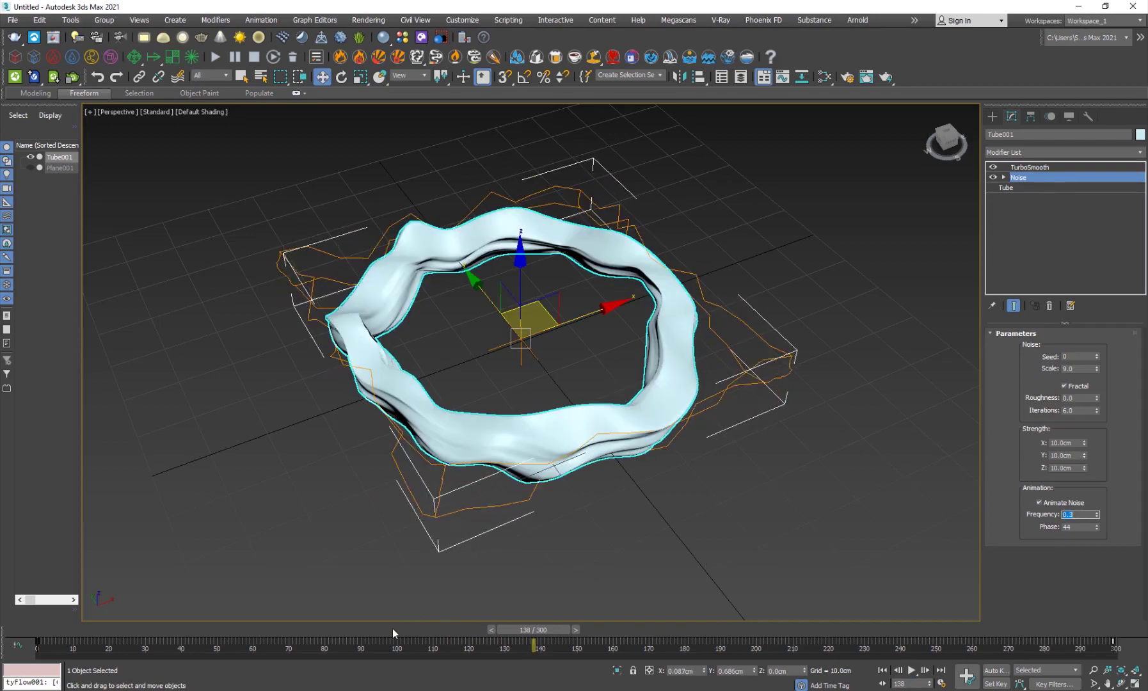
pyautogui.press('/')
# Turn on Auto Key at frame 100, scale the tube uniformly to set a scale key, and return to frame 0
pyautogui.moveTo(550, 630); pyautogui.dragTo(404, 645)
pyautogui.press('w')
pyautogui.press('n')
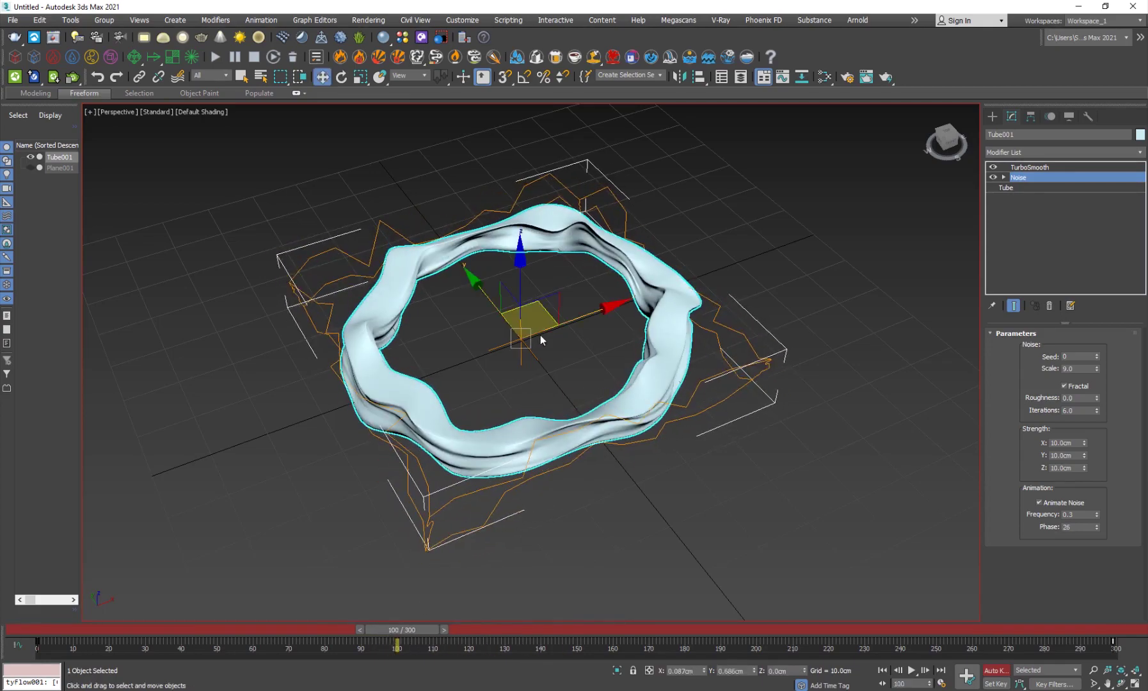
pyautogui.press('r')
pyautogui.moveTo(514, 338); pyautogui.dragTo(514, 329)
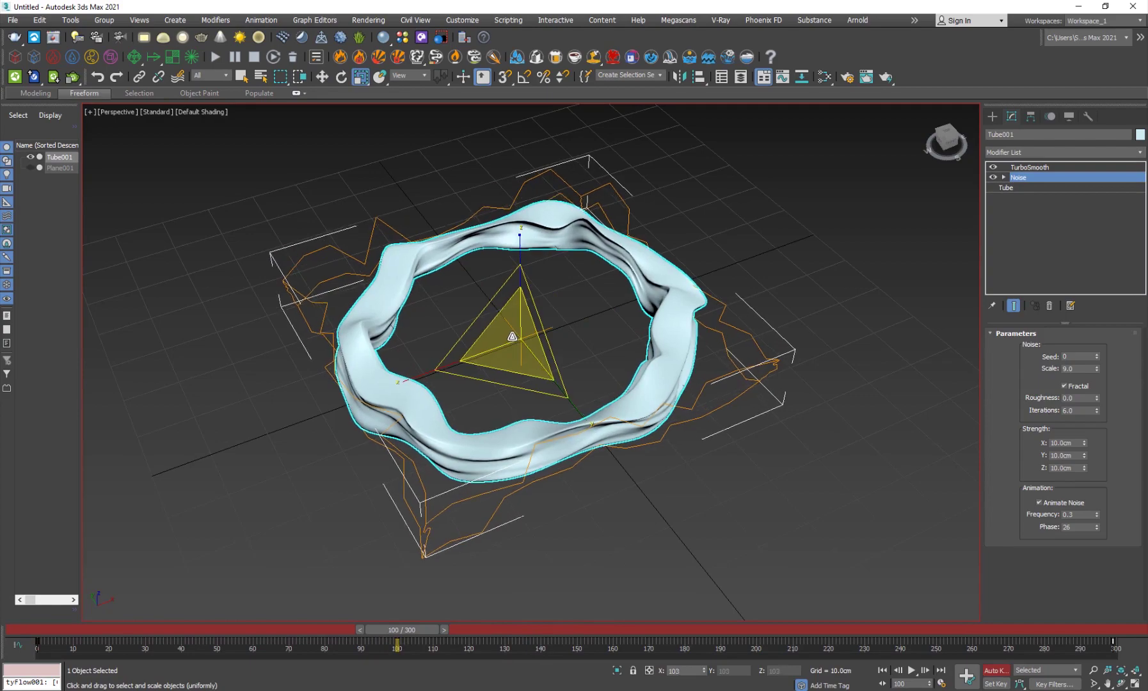
pyautogui.moveTo(405, 625); pyautogui.dragTo(32, 645)
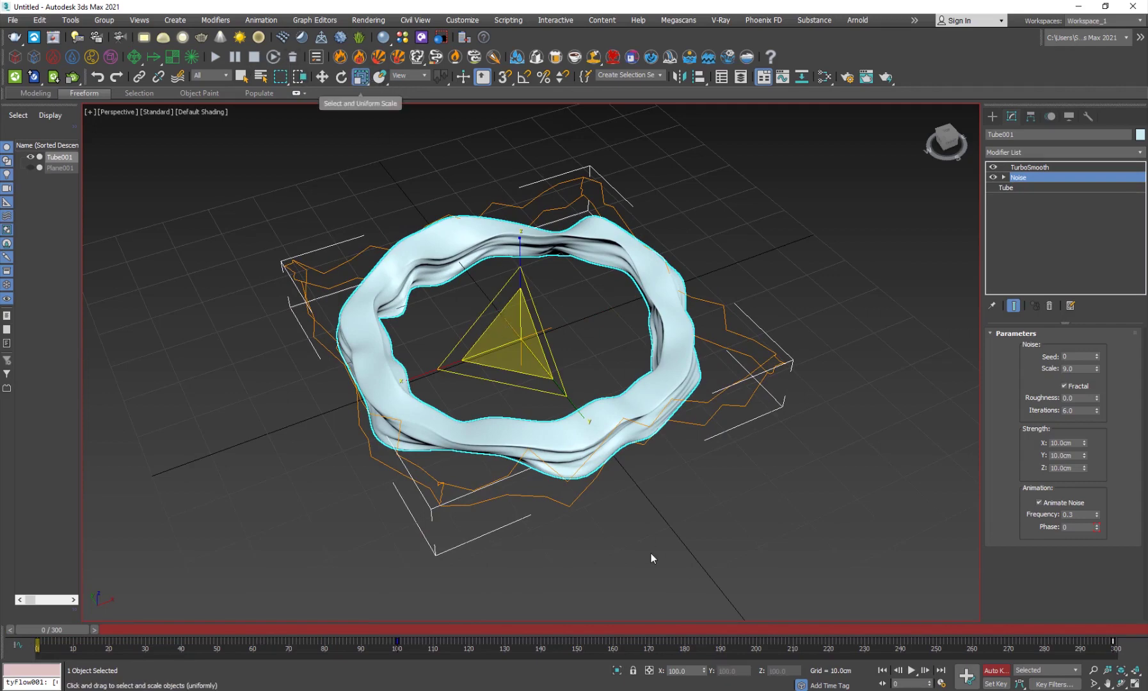
# Try scaling the tube non-uniformly to 0 on the X axis at frame 0
pyautogui.press('F8')
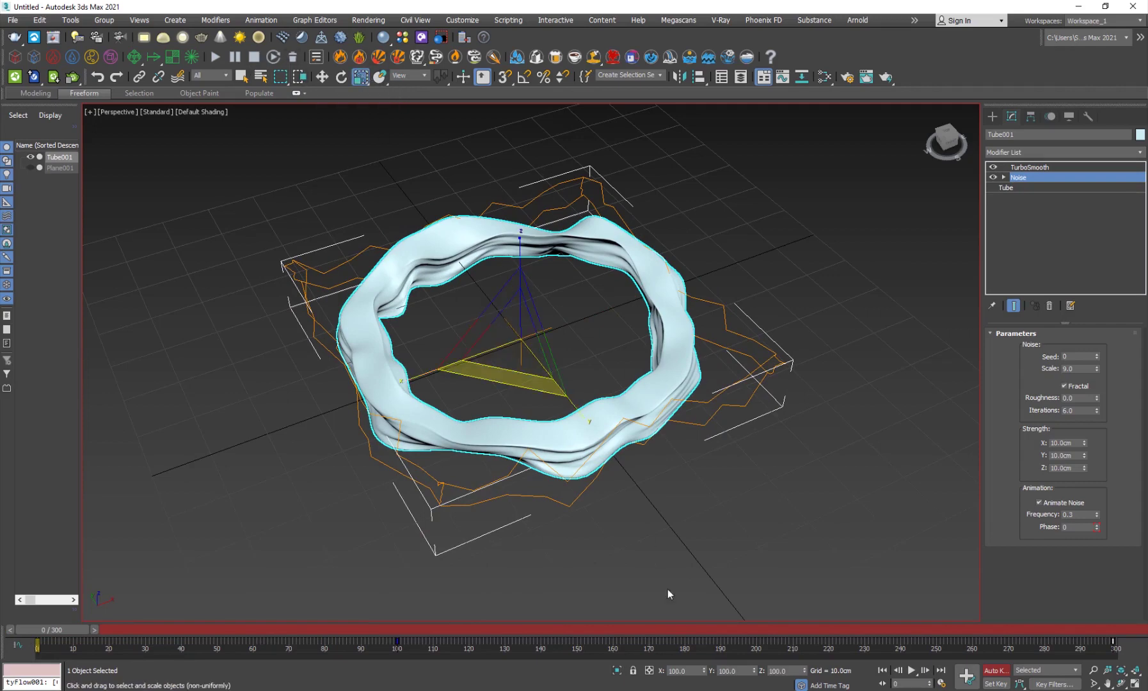
pyautogui.rightClick(703, 672)
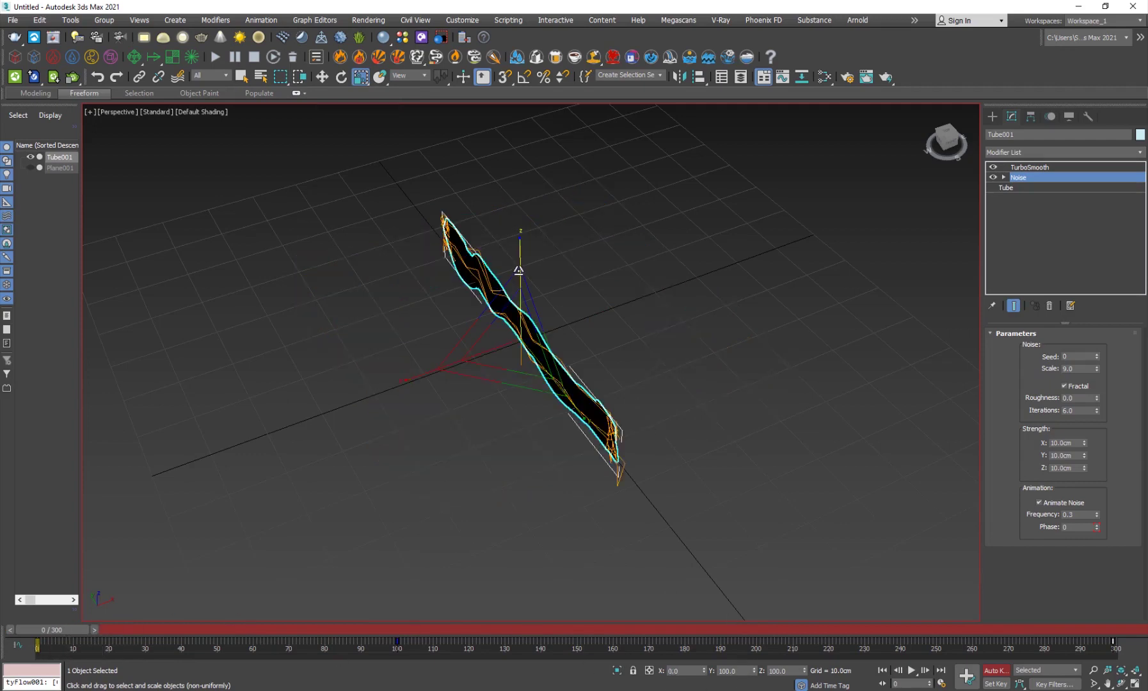
pyautogui.hotkey('ctrl', 'z')
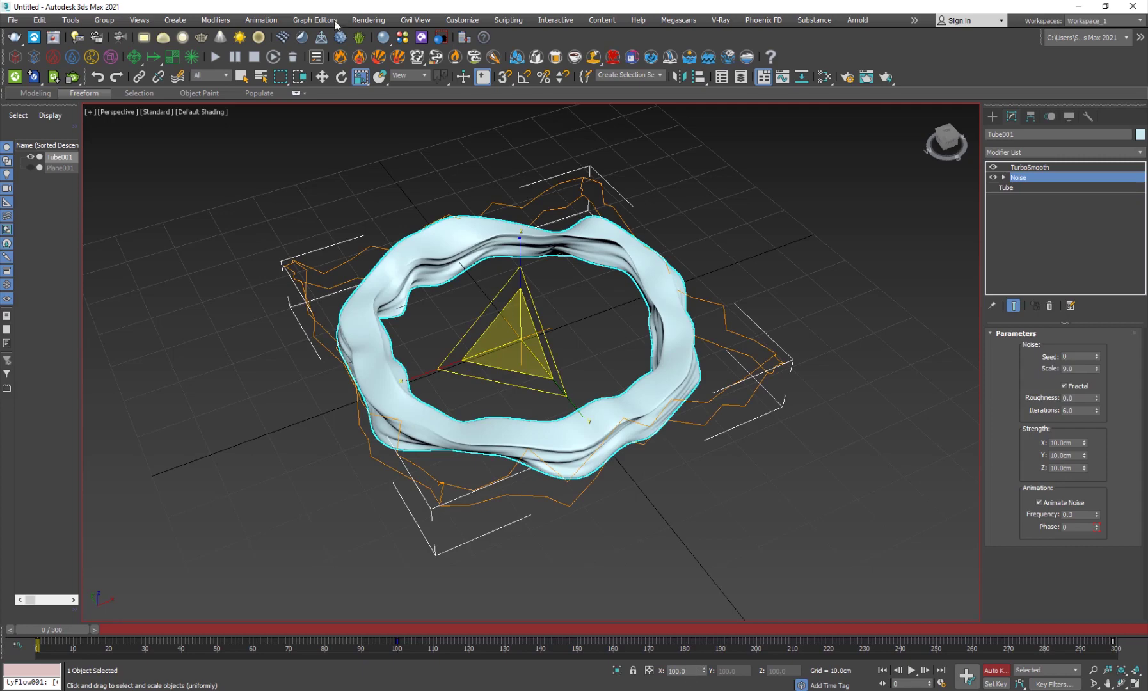
# Scale the tube uniformly to 0 at frame 0 with Auto Key on
pyautogui.moveTo(350, 83); pyautogui.dragTo(363, 103)
pyautogui.rightClick(704, 672)
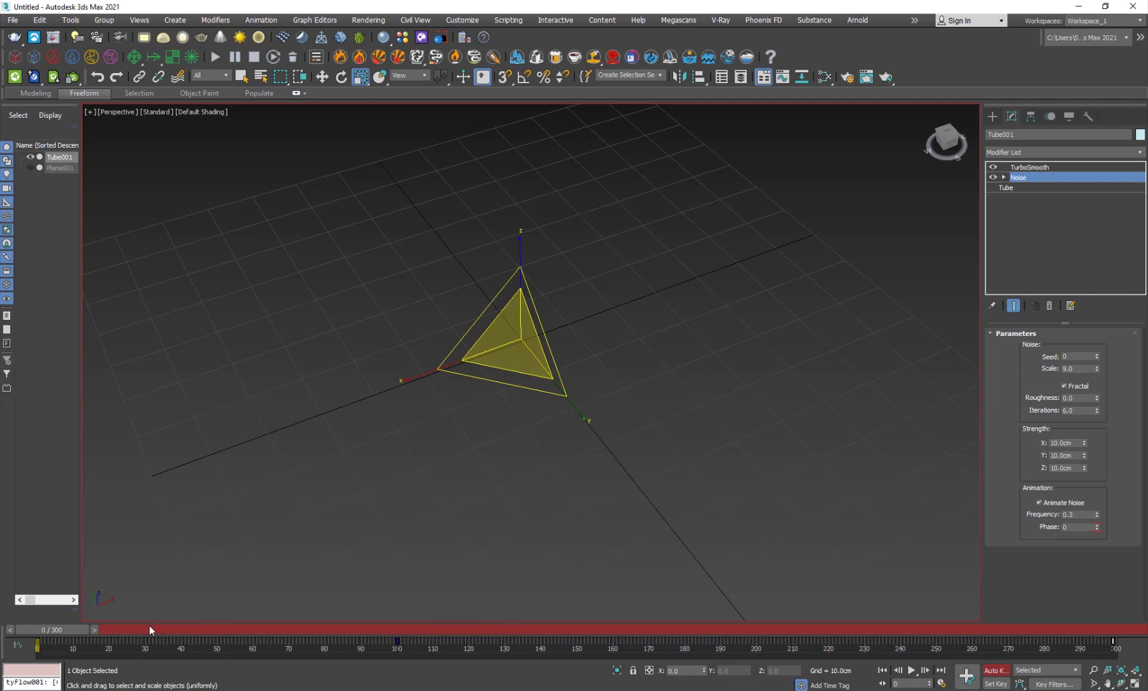
# At frame 150, rotate the tube about 158 degrees around the Z axis to key its spin, and turn off Auto Key
pyautogui.moveTo(57, 634); pyautogui.dragTo(577, 618)
pyautogui.press('r')
pyautogui.press('e')
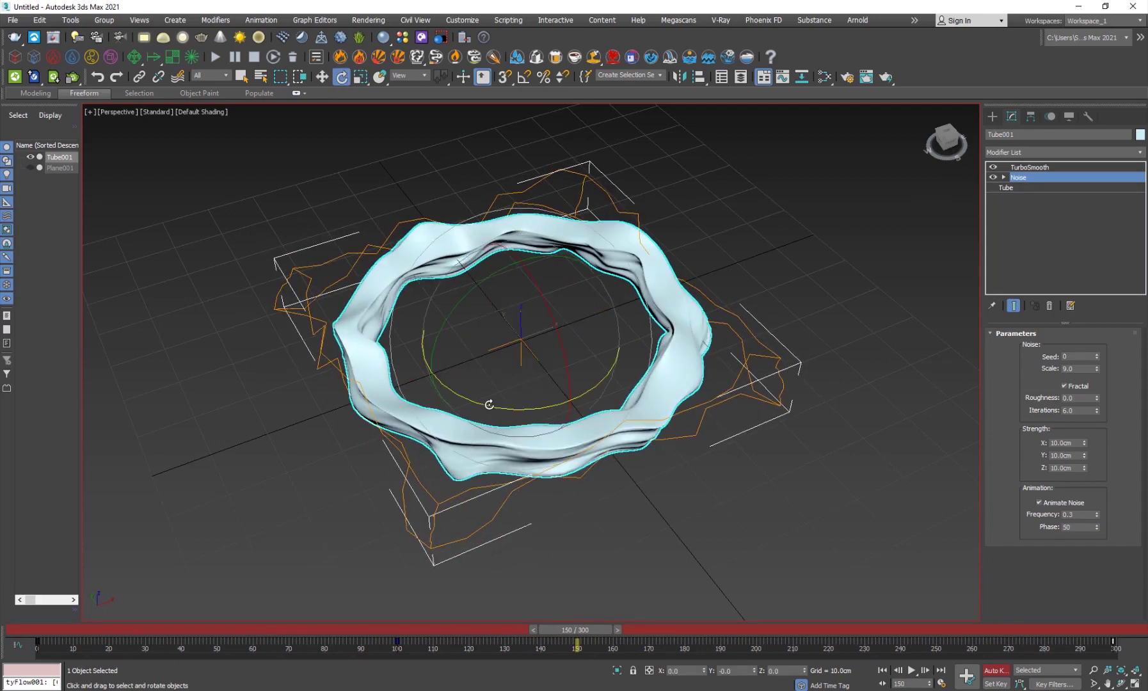
pyautogui.moveTo(488, 405); pyautogui.dragTo(704, 422)
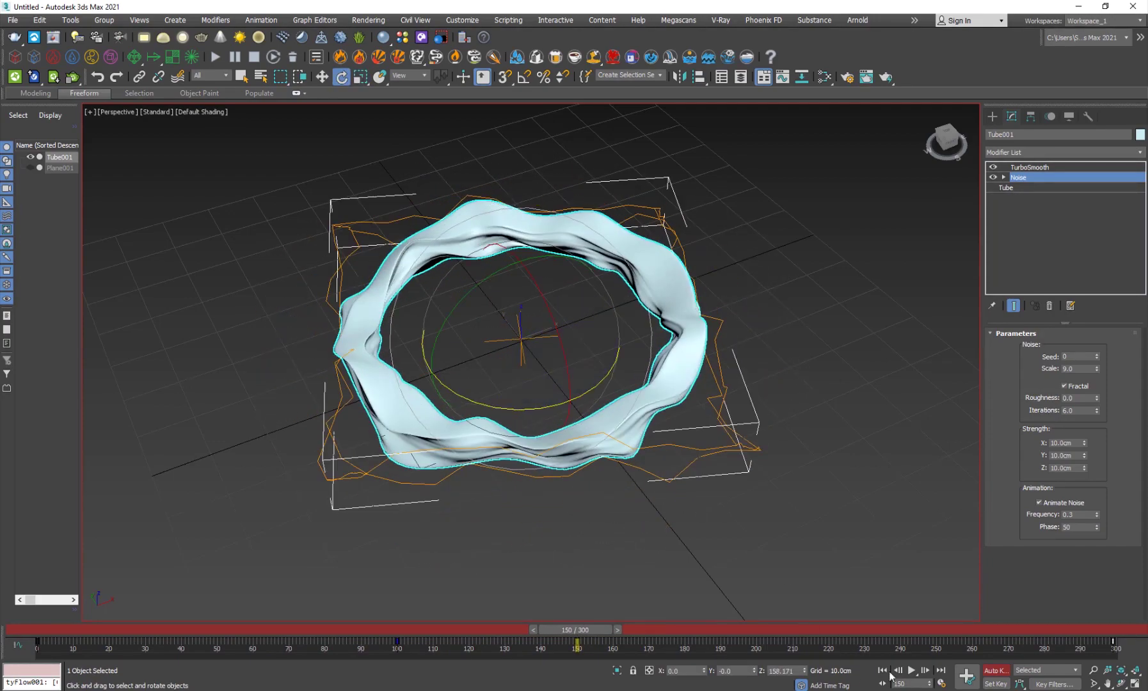
pyautogui.click(995, 669)
# Preview the tube's combined scale, rotation and noise animation by scrubbing and playing it from the start
pyautogui.moveTo(171, 628); pyautogui.dragTo(213, 635)
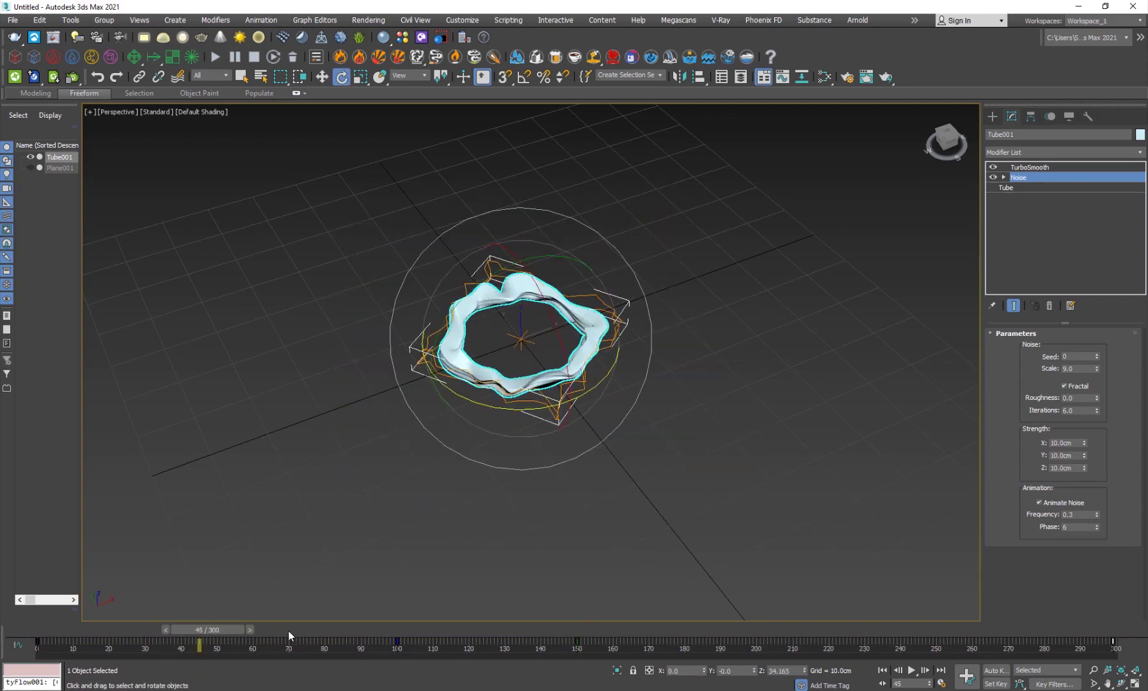
pyautogui.press('/')
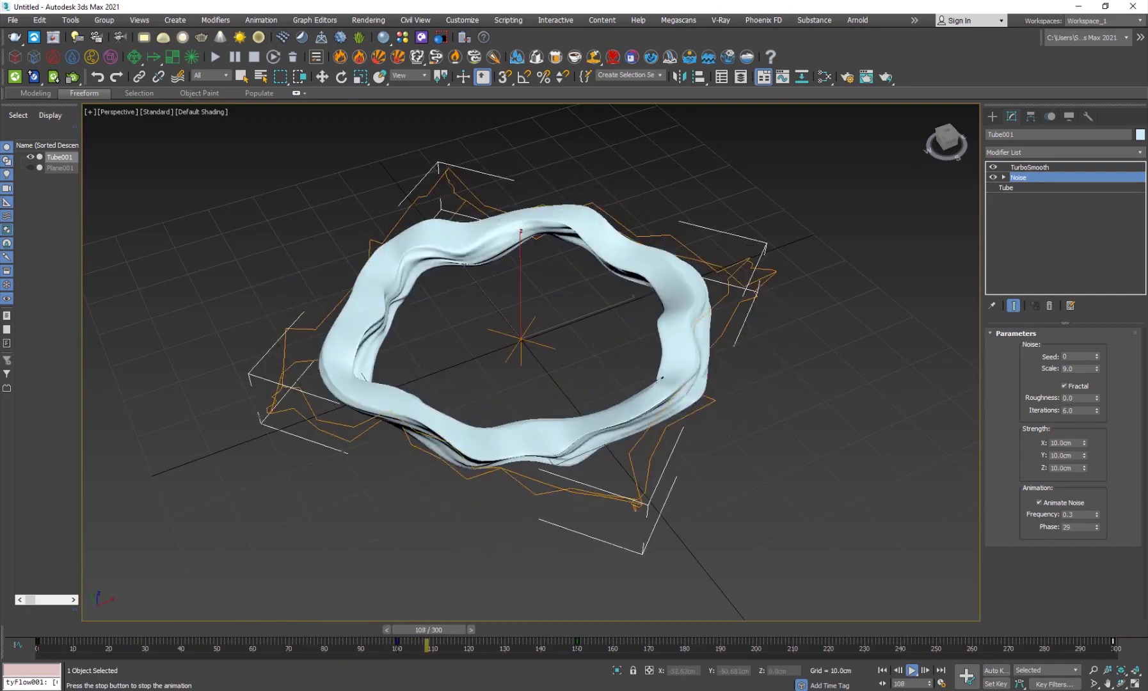
pyautogui.press('/')
pyautogui.press('e')
pyautogui.press('Home')
pyautogui.press('/')
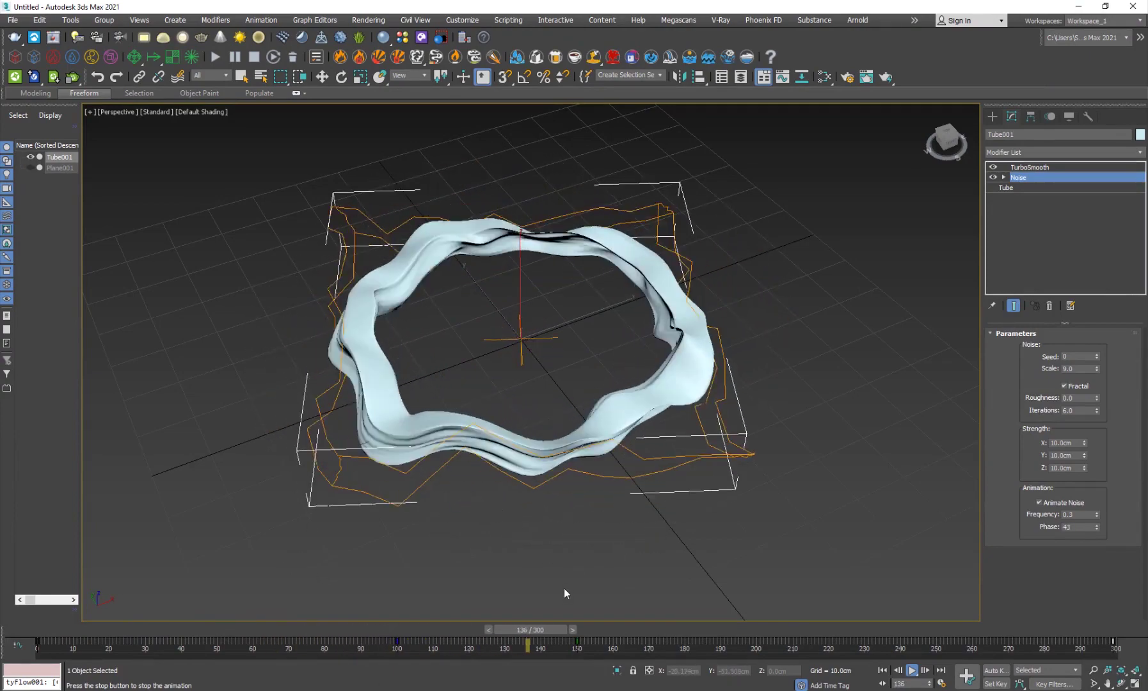
pyautogui.click(911, 670)
# Stop the tube's animation preview and clear the selection
pyautogui.click(571, 533)
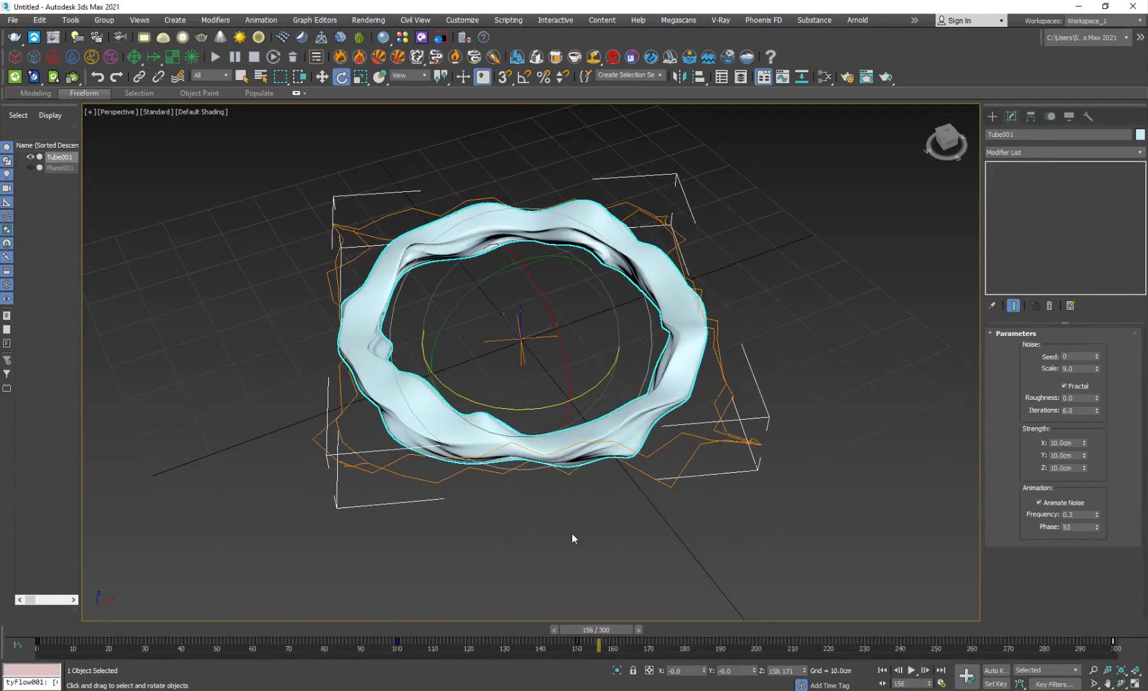
pyautogui.press('w')
pyautogui.scroll(-5, 532, 448)
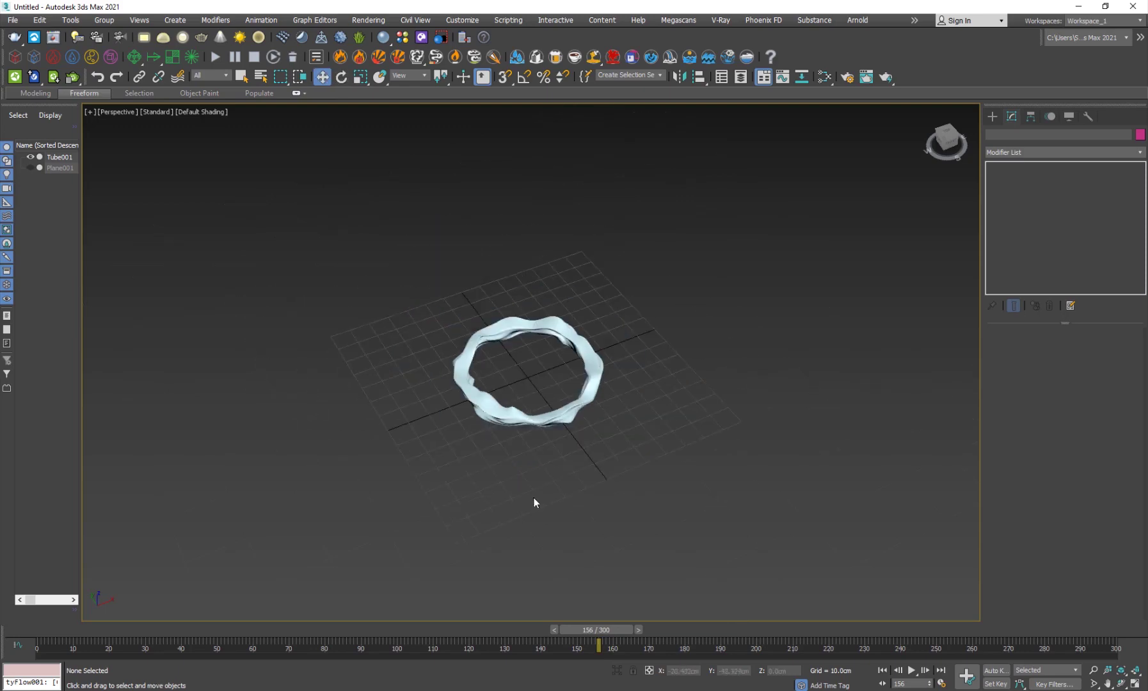
pyautogui.keyDown('alt'); pyautogui.moveTo(533, 497); pyautogui.dragTo(790, 280, button='middle'); pyautogui.keyUp('alt')
pyautogui.scroll(6, 438, 502)
# Create a PhoenixFD FireSmoke simulator grid enclosing the tube, about 140 × 139 cm wide and 34 cm high
pyautogui.click(992, 116)
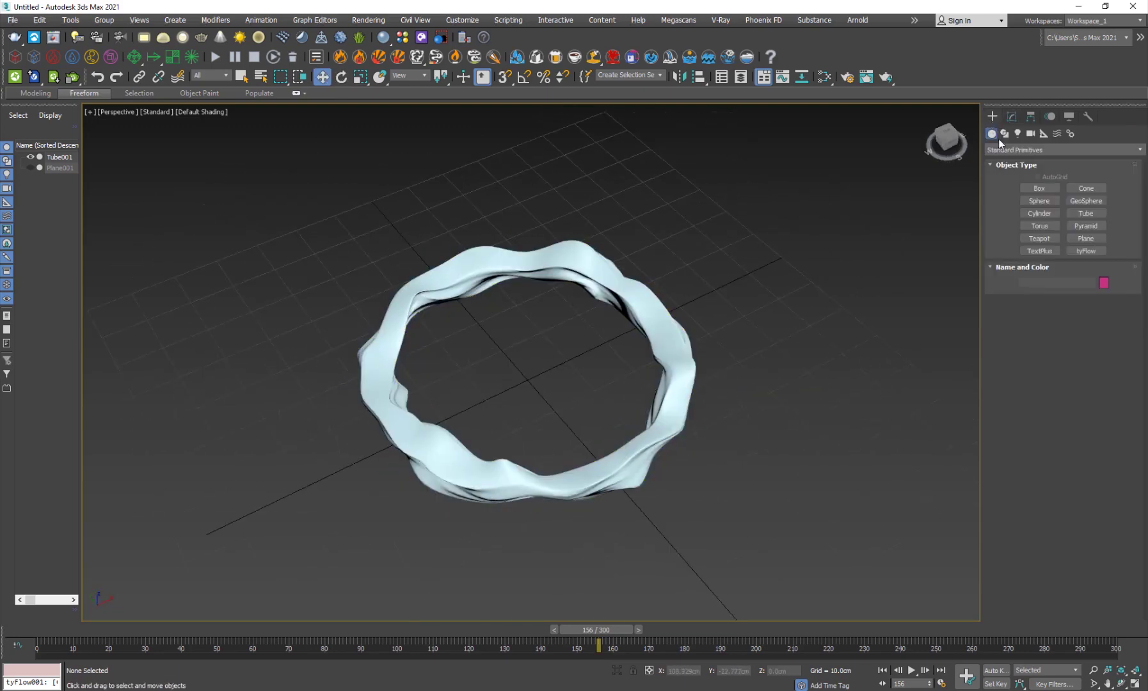
pyautogui.click(1037, 149)
pyautogui.click(1031, 335)
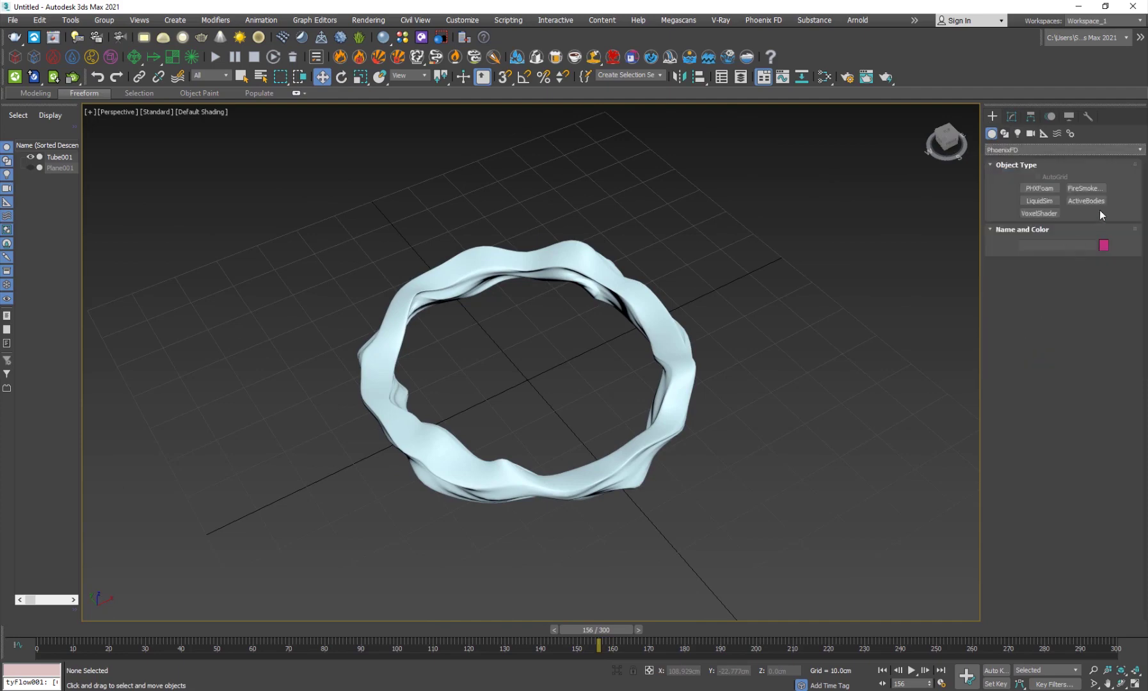
pyautogui.click(1085, 188)
pyautogui.scroll(-3, 576, 368)
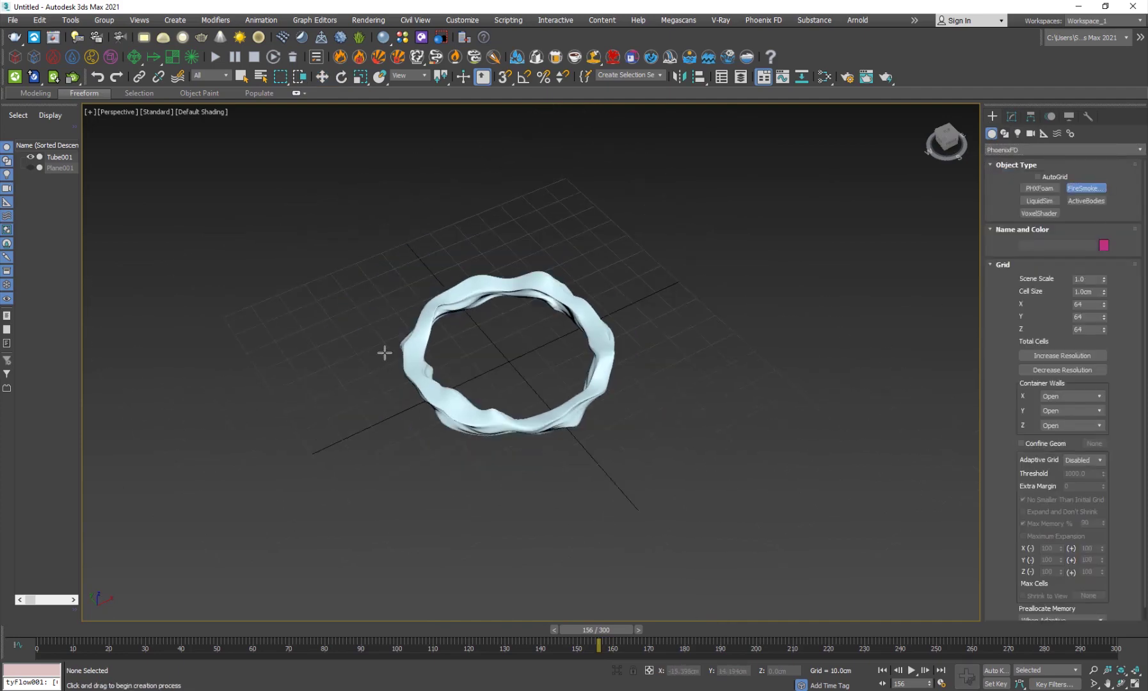
pyautogui.moveTo(225, 315); pyautogui.dragTo(821, 406)
pyautogui.click(458, 472)
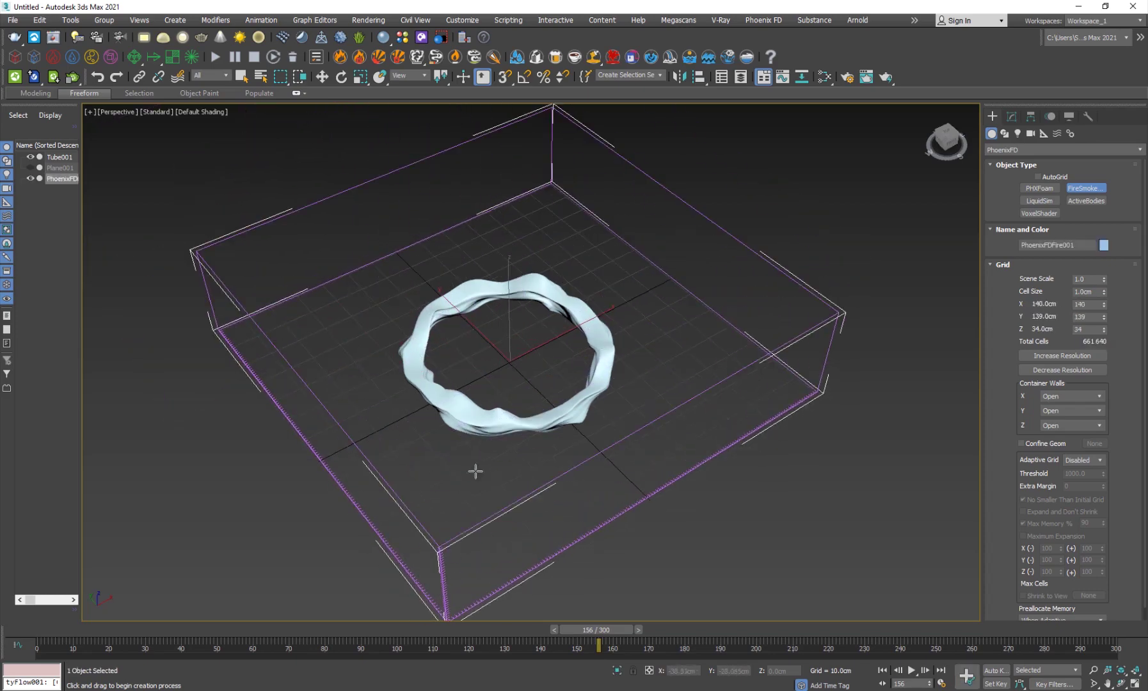
pyautogui.keyDown('alt'); pyautogui.moveTo(548, 484); pyautogui.dragTo(515, 459, button='middle'); pyautogui.keyUp('alt')
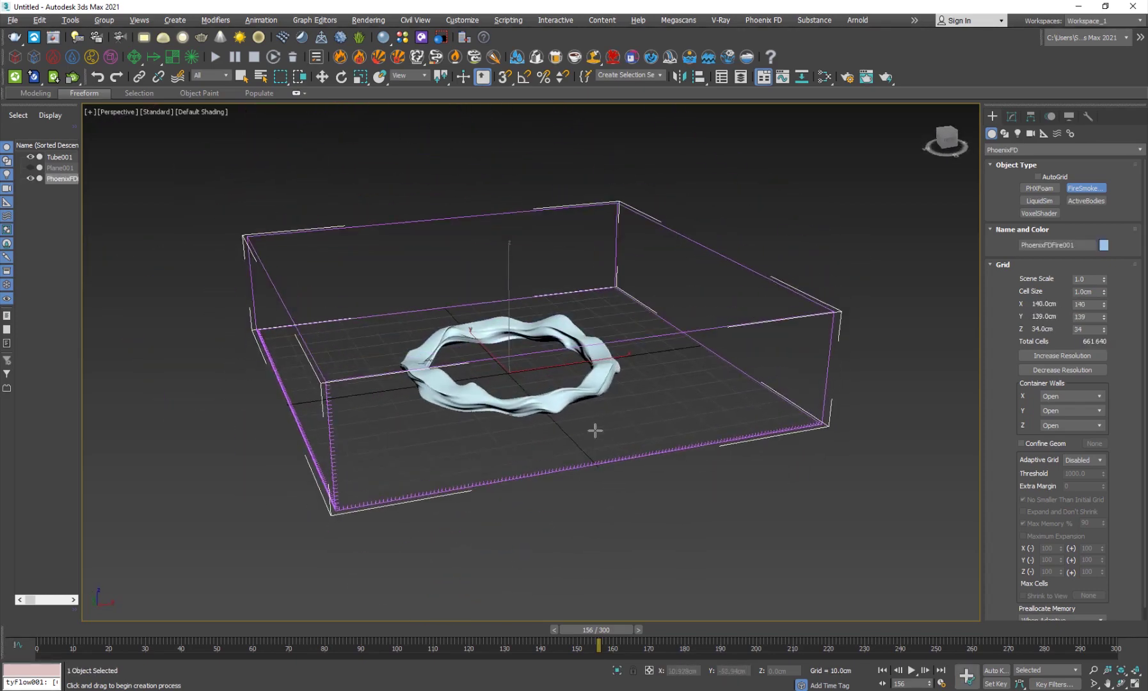
pyautogui.keyDown('alt'); pyautogui.moveTo(594, 431); pyautogui.dragTo(466, 404, button='middle'); pyautogui.keyUp('alt')
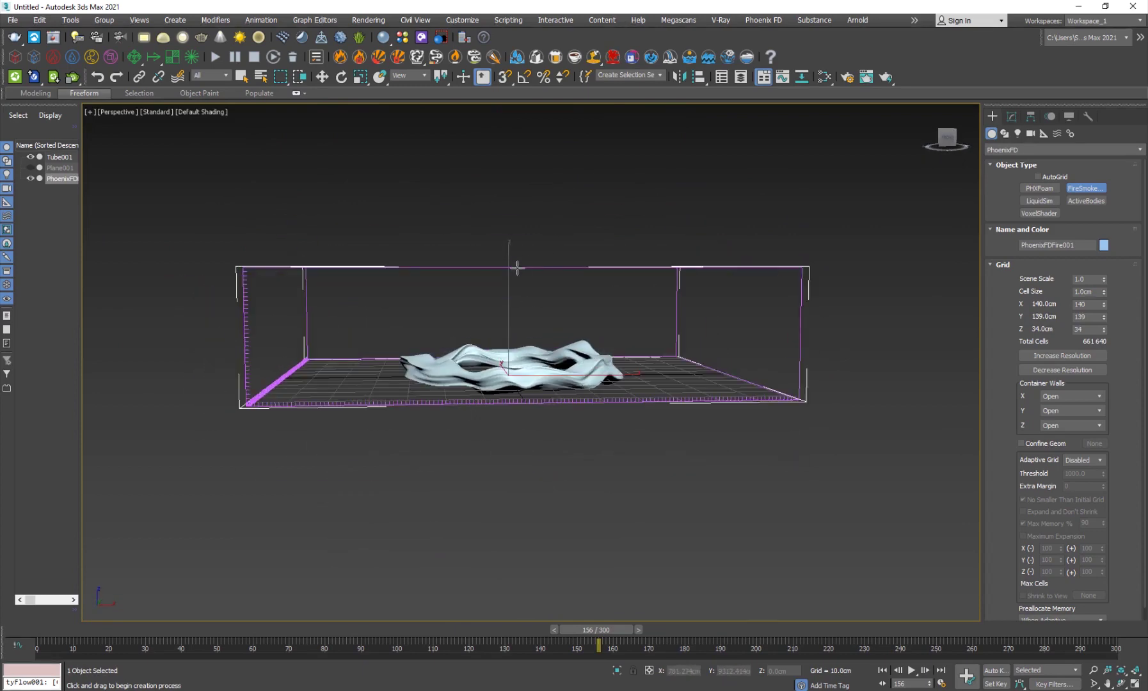
pyautogui.press('w')
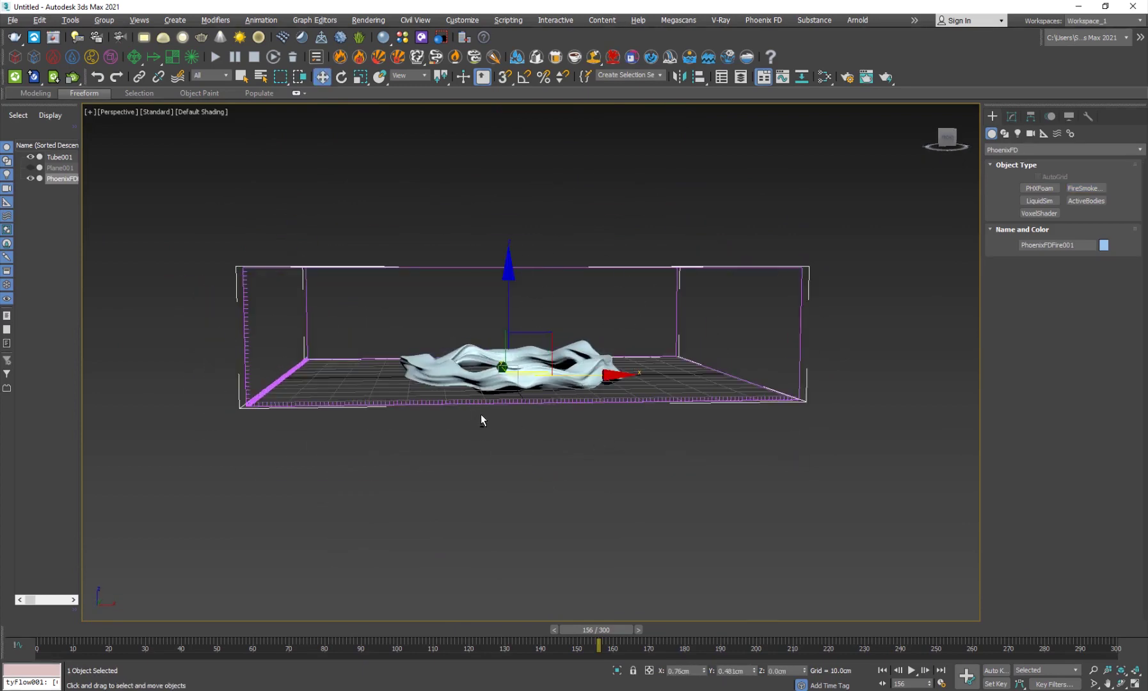
pyautogui.keyDown('alt'); pyautogui.moveTo(481, 416); pyautogui.dragTo(492, 453, button='middle'); pyautogui.keyUp('alt')
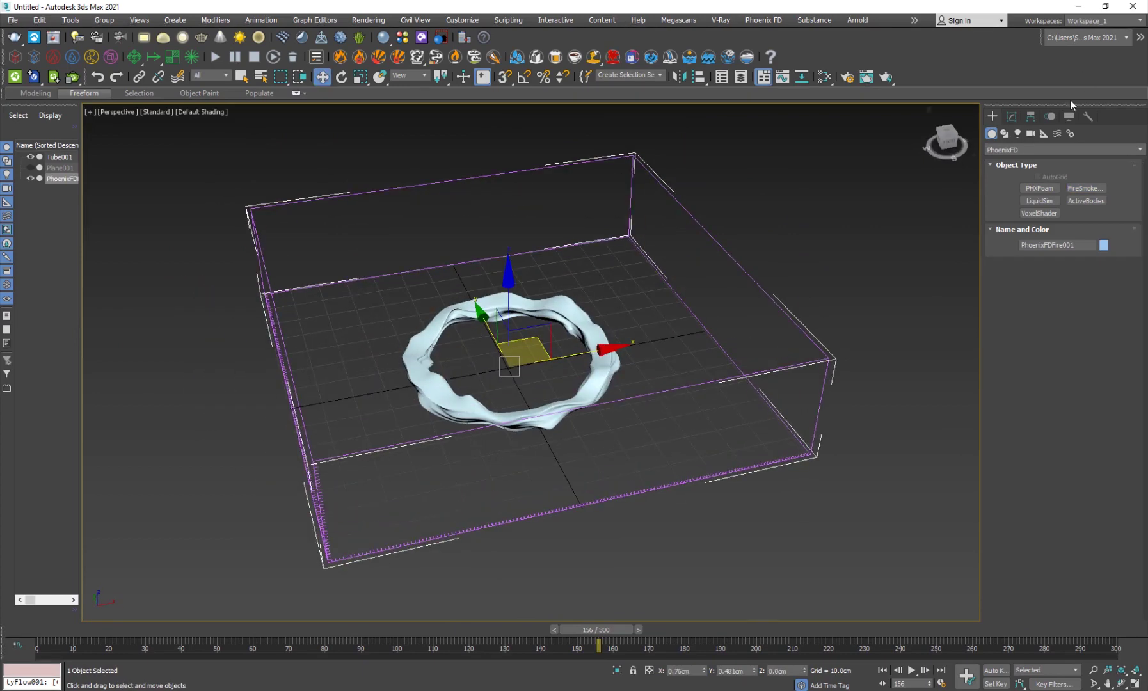
# Set the simulator's Adaptive Grid to Smoke and scrub the tube's animation to frame 139
pyautogui.click(1011, 117)
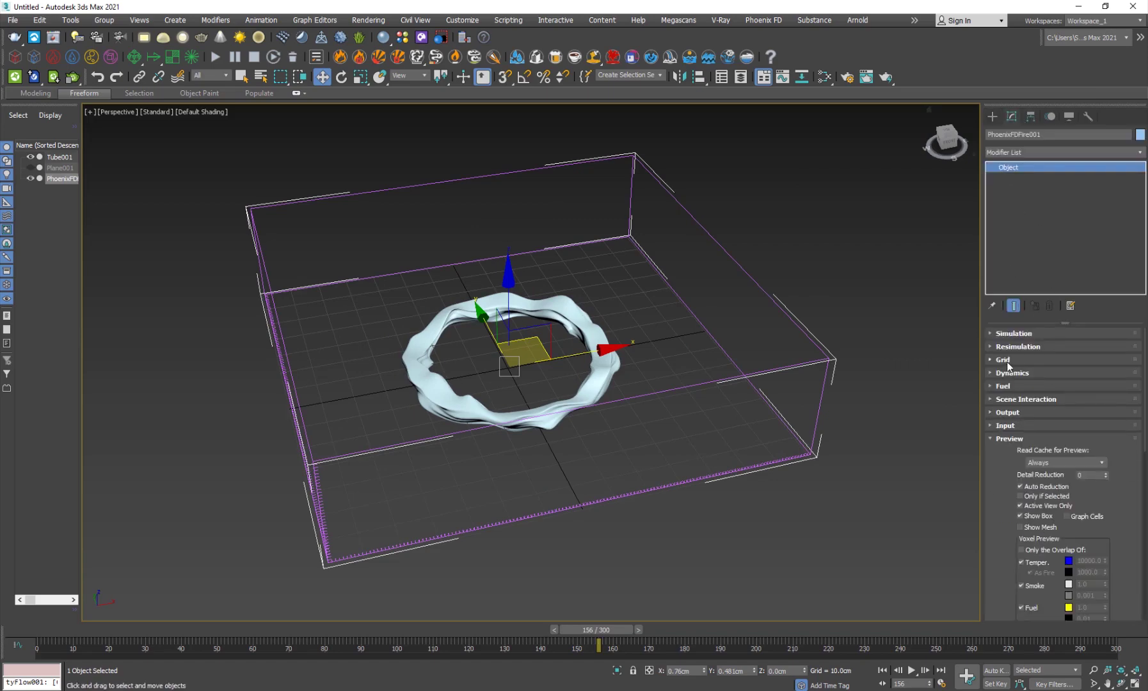
pyautogui.click(1002, 359)
pyautogui.scroll(-5, 998, 474)
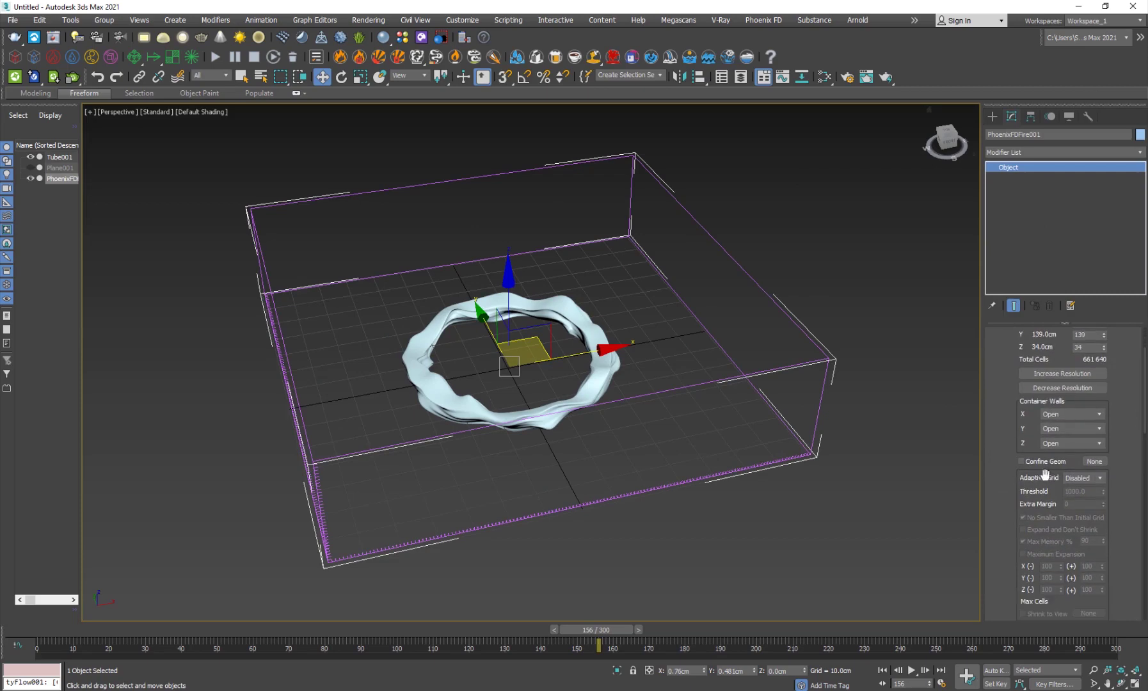
pyautogui.click(1072, 484)
pyautogui.click(1081, 506)
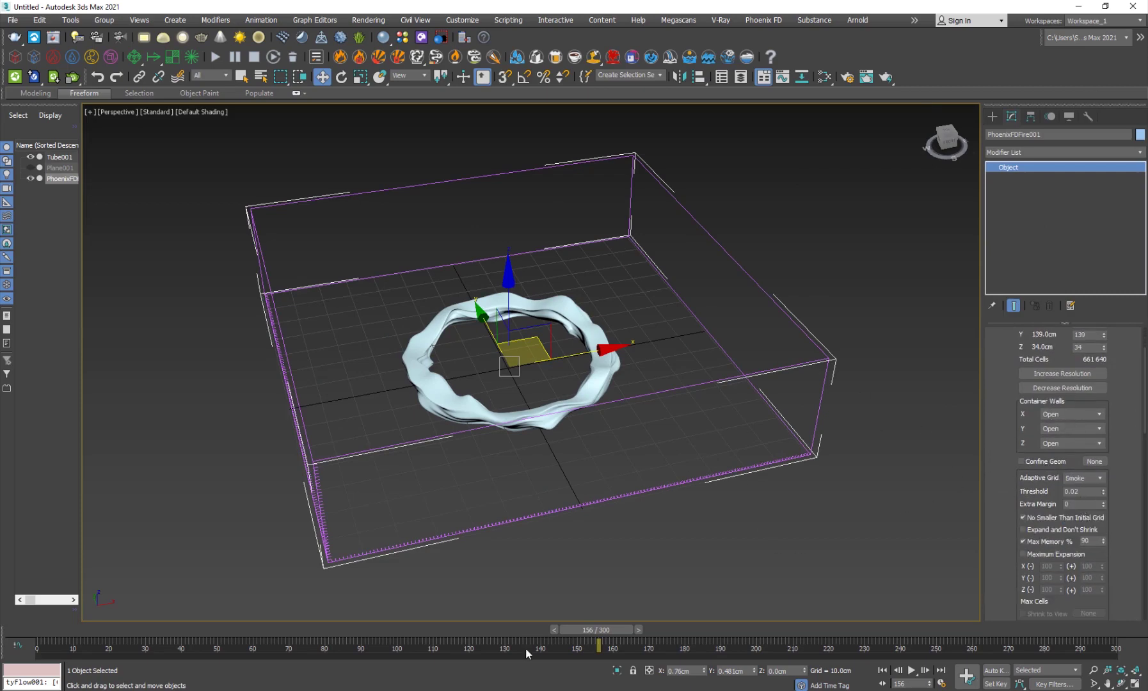
pyautogui.moveTo(507, 627); pyautogui.dragTo(537, 630)
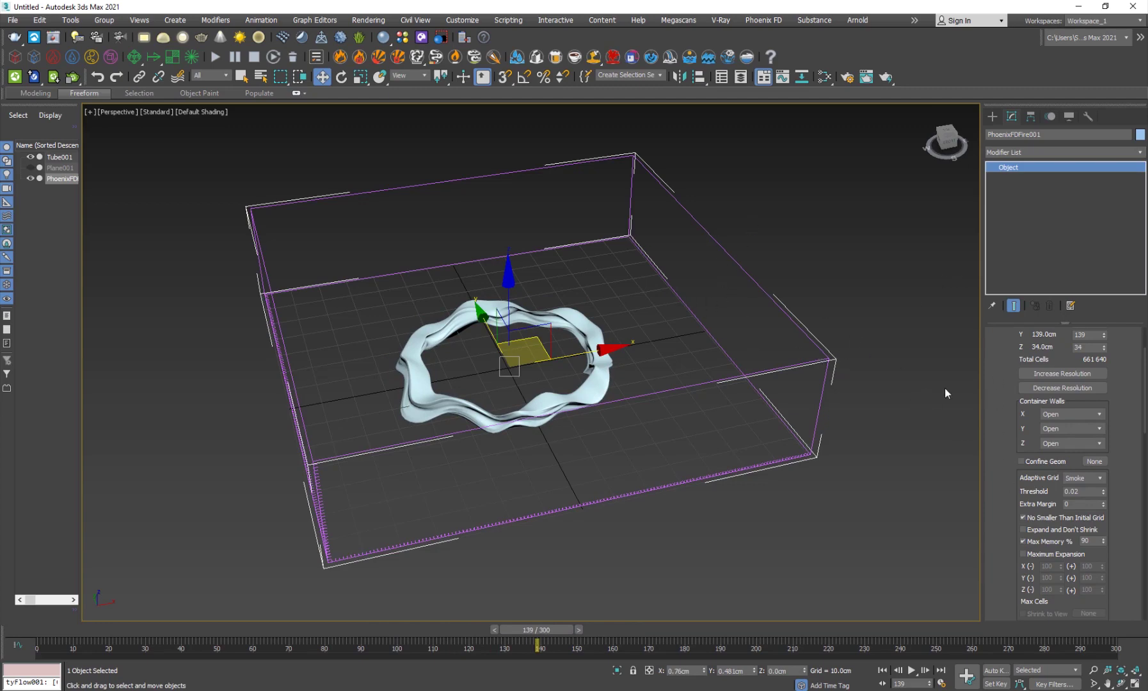
# Review the simulator's Dynamics settings and enable Grid Speed among its output grid channels
pyautogui.scroll(-5, 1014, 521)
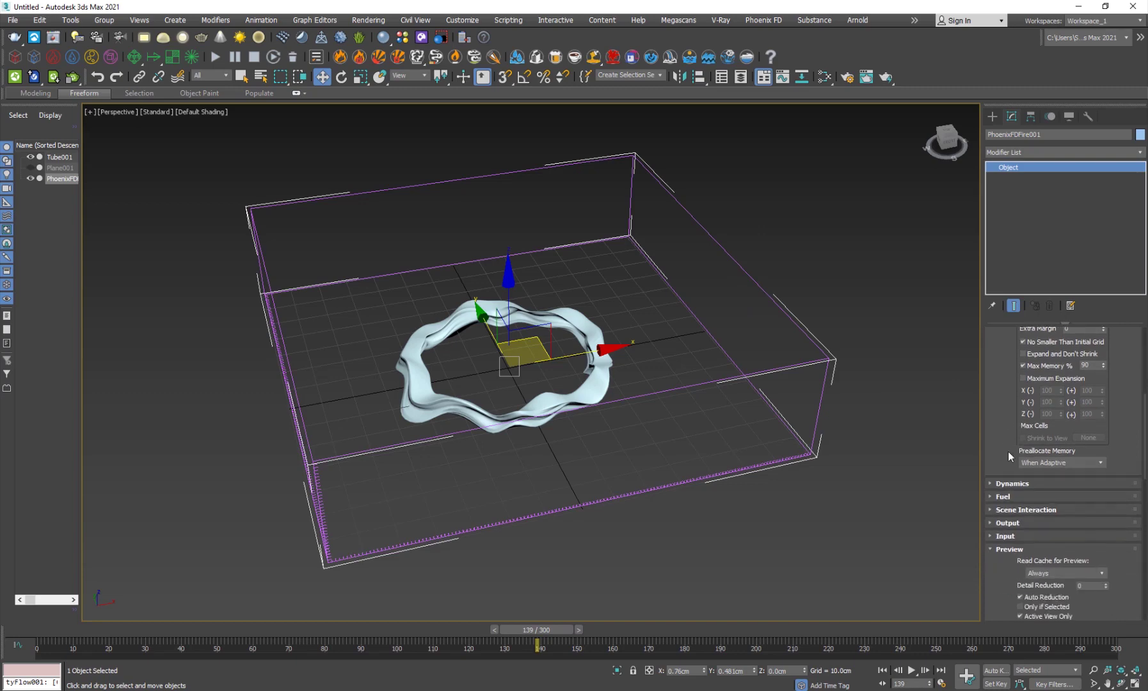
pyautogui.click(1012, 484)
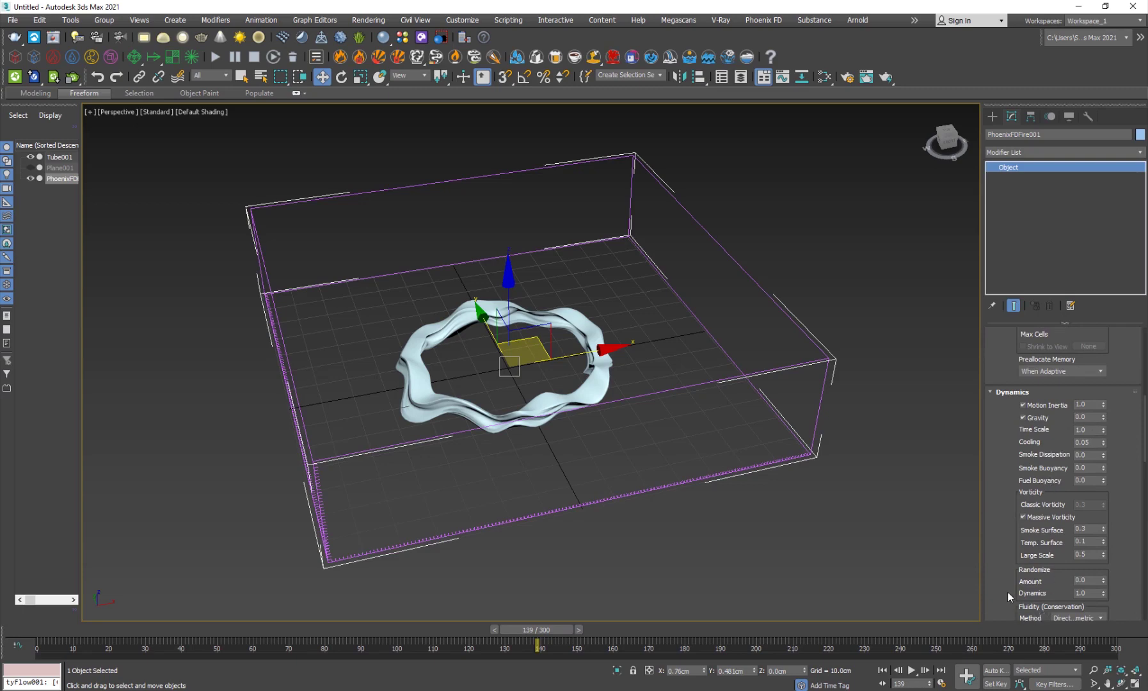
pyautogui.scroll(-4, 1003, 569)
pyautogui.scroll(-1, 1005, 491)
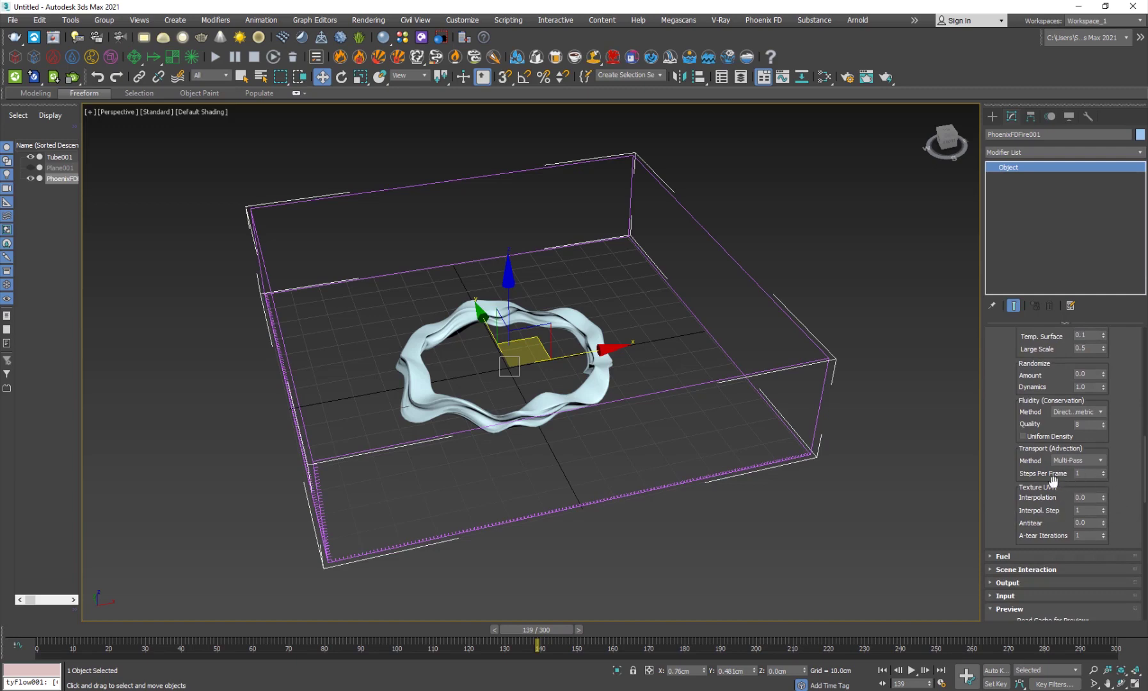
pyautogui.moveTo(998, 492); pyautogui.dragTo(1012, 430)
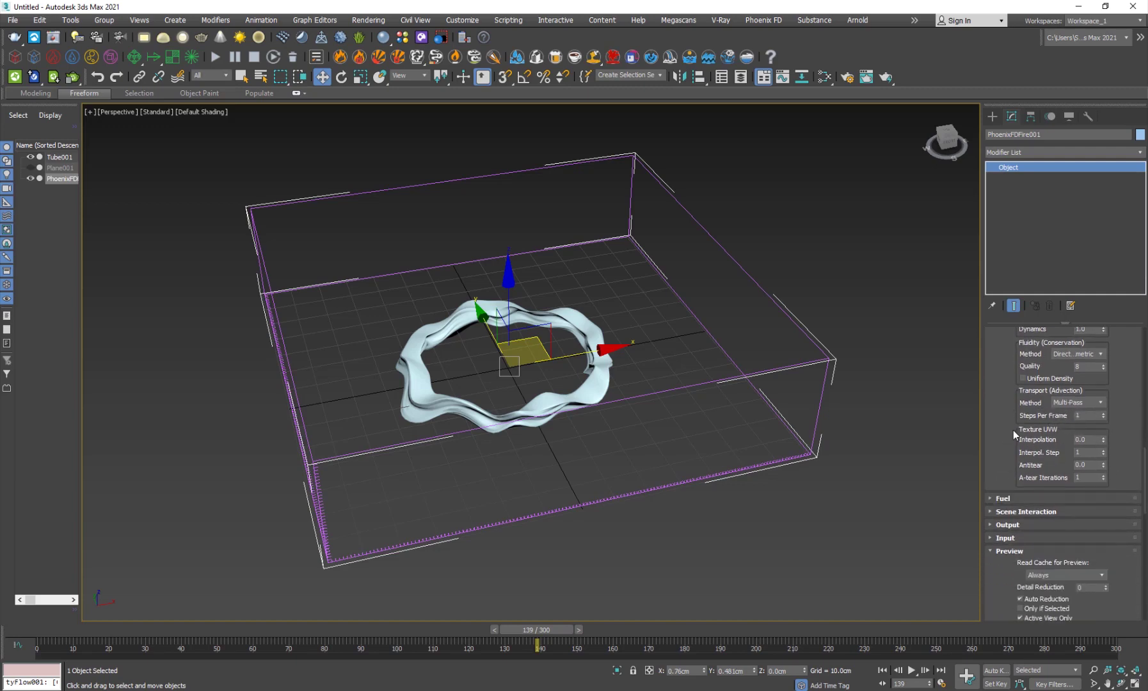
pyautogui.click(1009, 551)
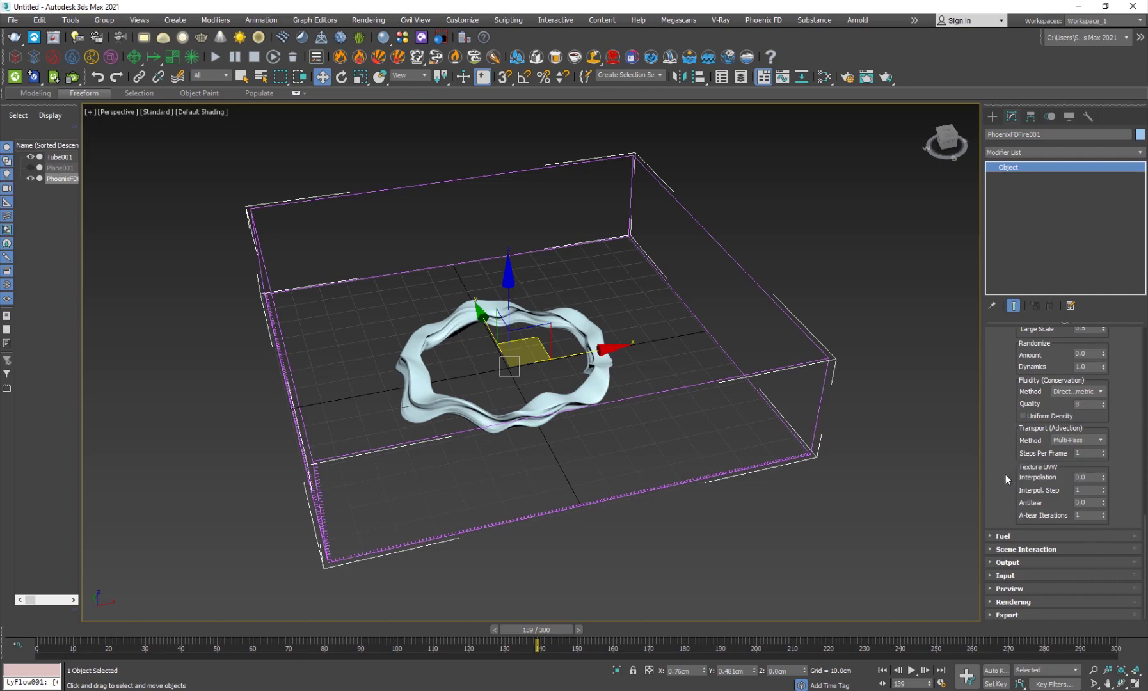
pyautogui.click(1008, 562)
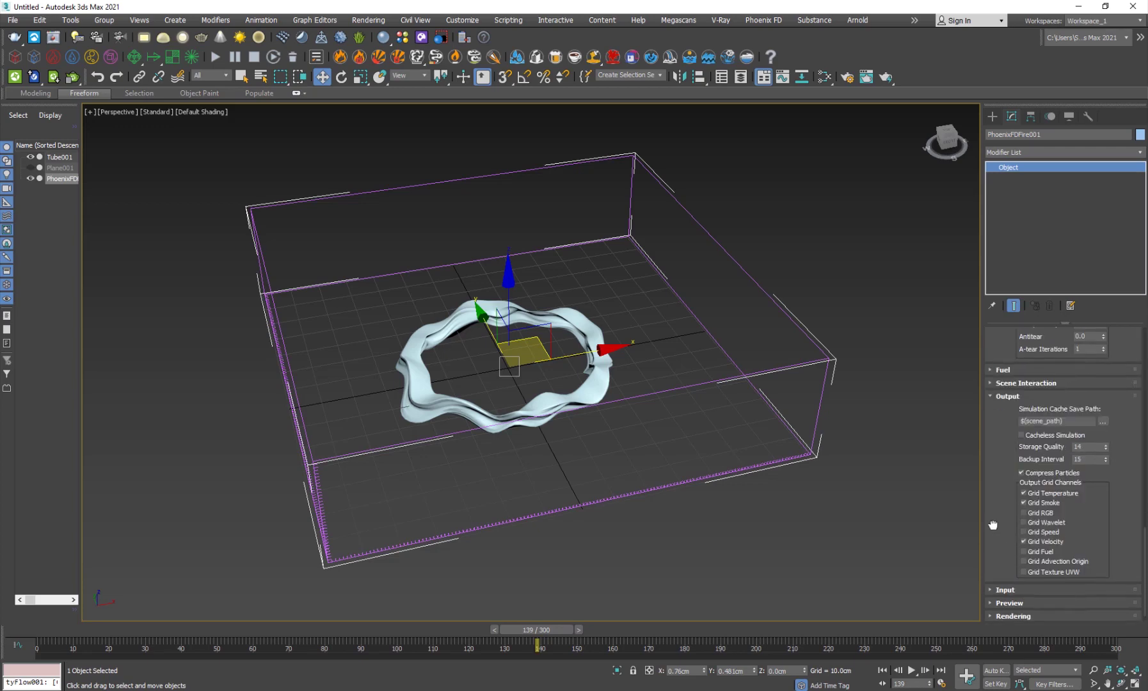
pyautogui.click(1045, 531)
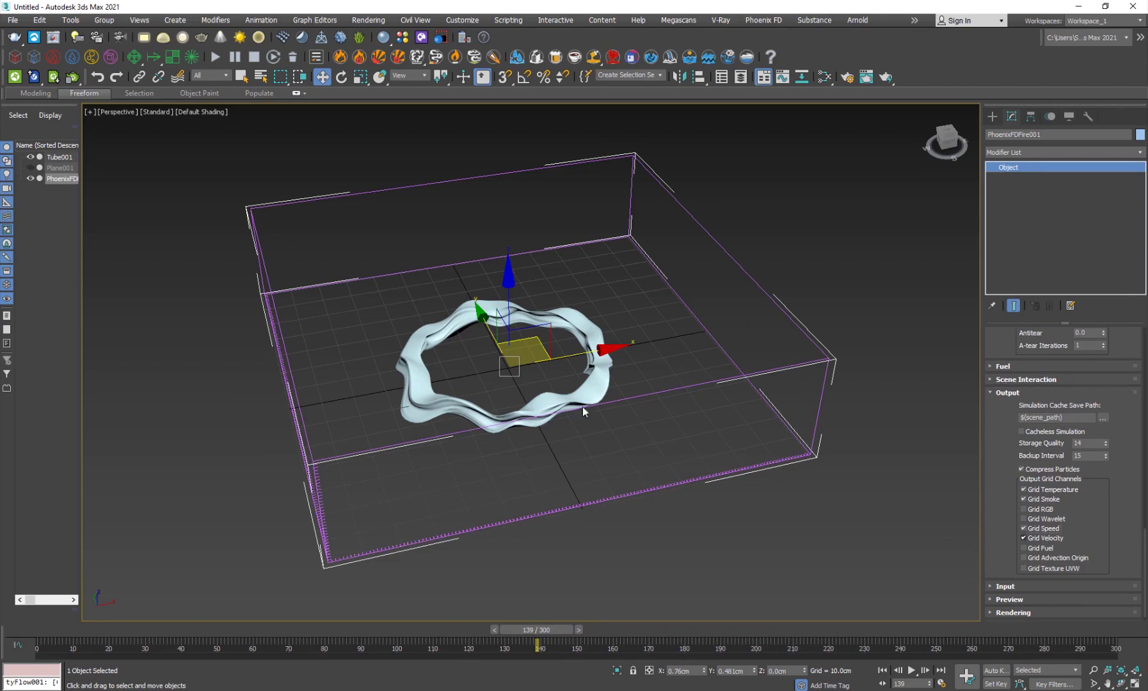
pyautogui.keyDown('alt'); pyautogui.moveTo(582, 406); pyautogui.dragTo(567, 524, button='middle'); pyautogui.keyUp('alt')
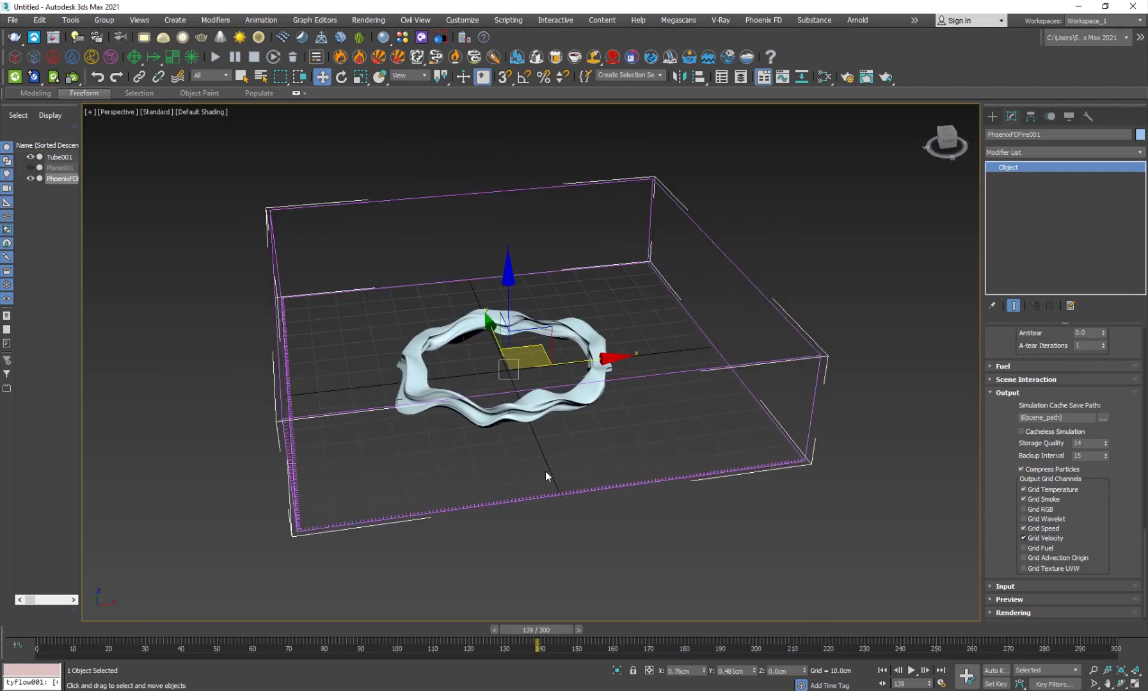
pyautogui.moveTo(545, 475)
pyautogui.keyDown('alt'); pyautogui.mouseDown(button='middle')
pyautogui.moveTo(505, 486)
pyautogui.moveTo(543, 457)
pyautogui.mouseUp(button='middle'); pyautogui.keyUp('alt')
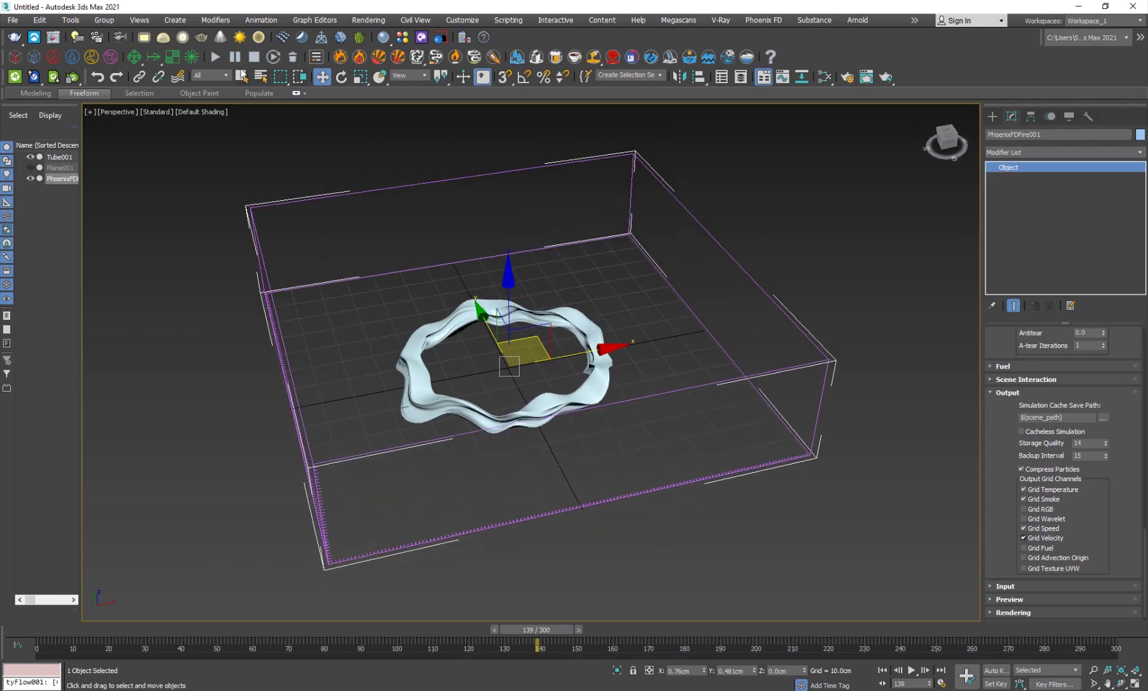
# Enable the simulator's GPU preview in the viewport
pyautogui.click(1010, 599)
pyautogui.scroll(-5, 998, 540)
pyautogui.scroll(-1, 994, 485)
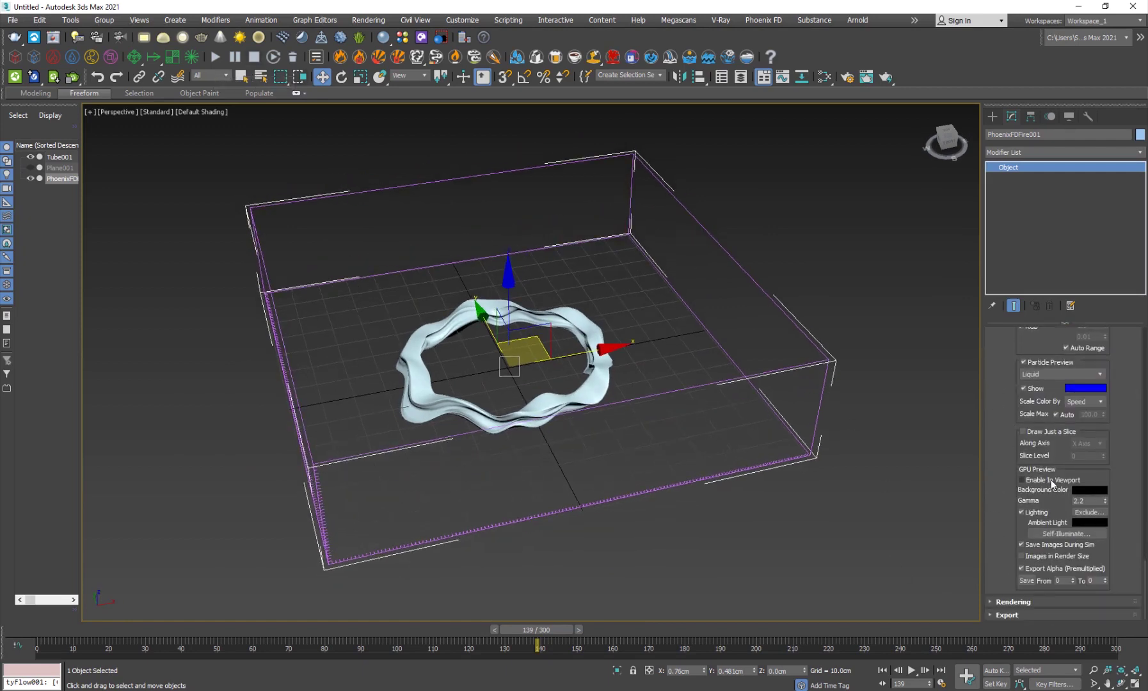
# Run a short test simulation, stop it, scrub back to frame 42 and deselect the simulator
pyautogui.click(216, 60)
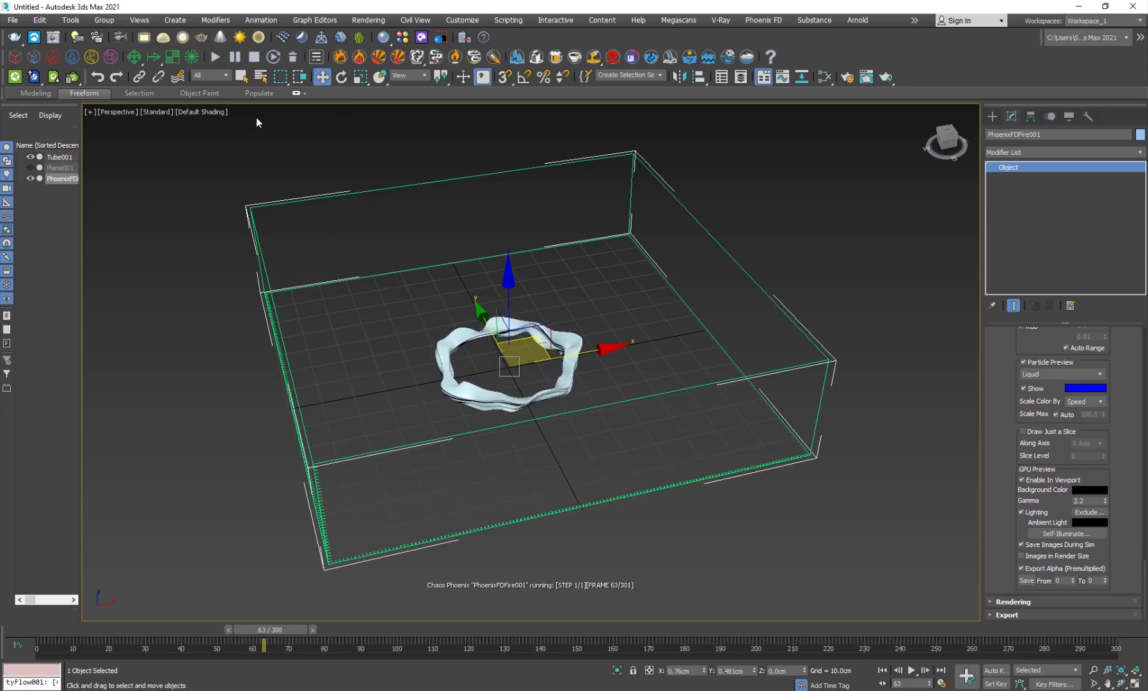
pyautogui.click(254, 57)
pyautogui.moveTo(296, 632); pyautogui.dragTo(189, 632)
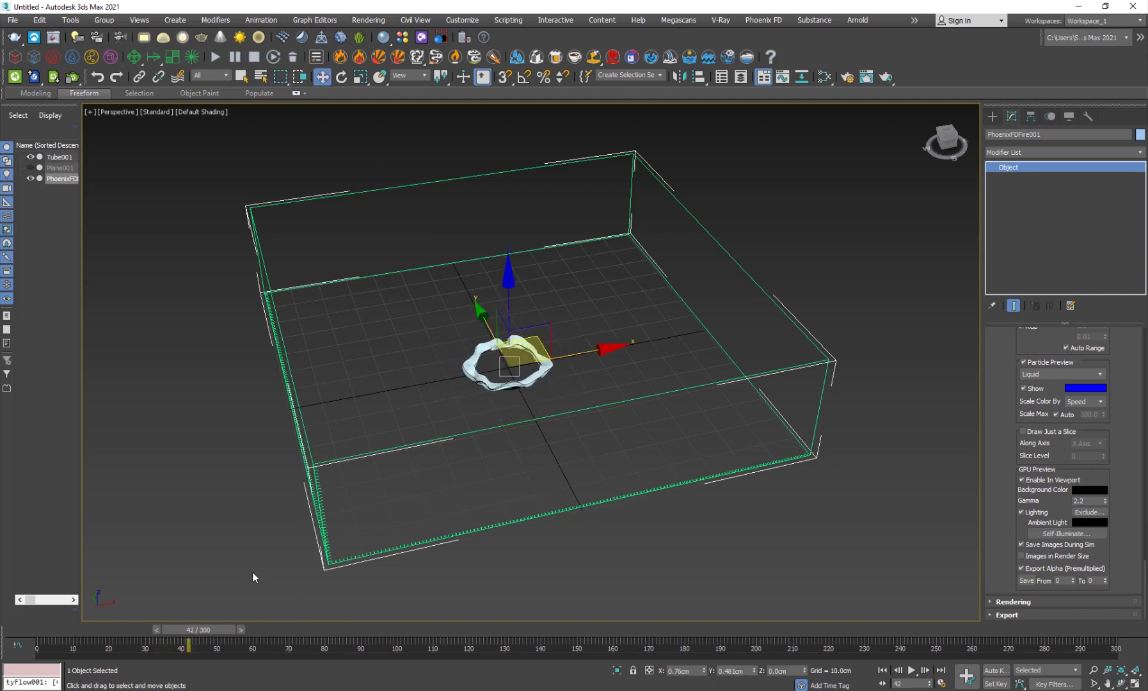
pyautogui.click(230, 412)
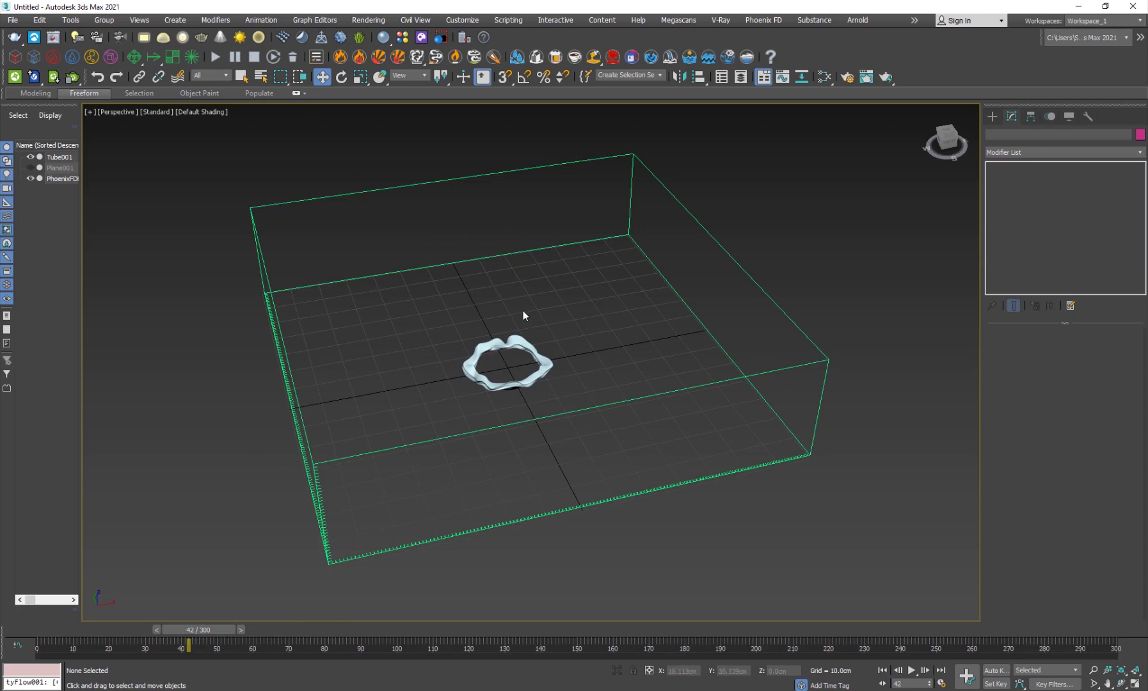
pyautogui.click(543, 382)
pyautogui.moveTo(611, 381); pyautogui.dragTo(641, 416)
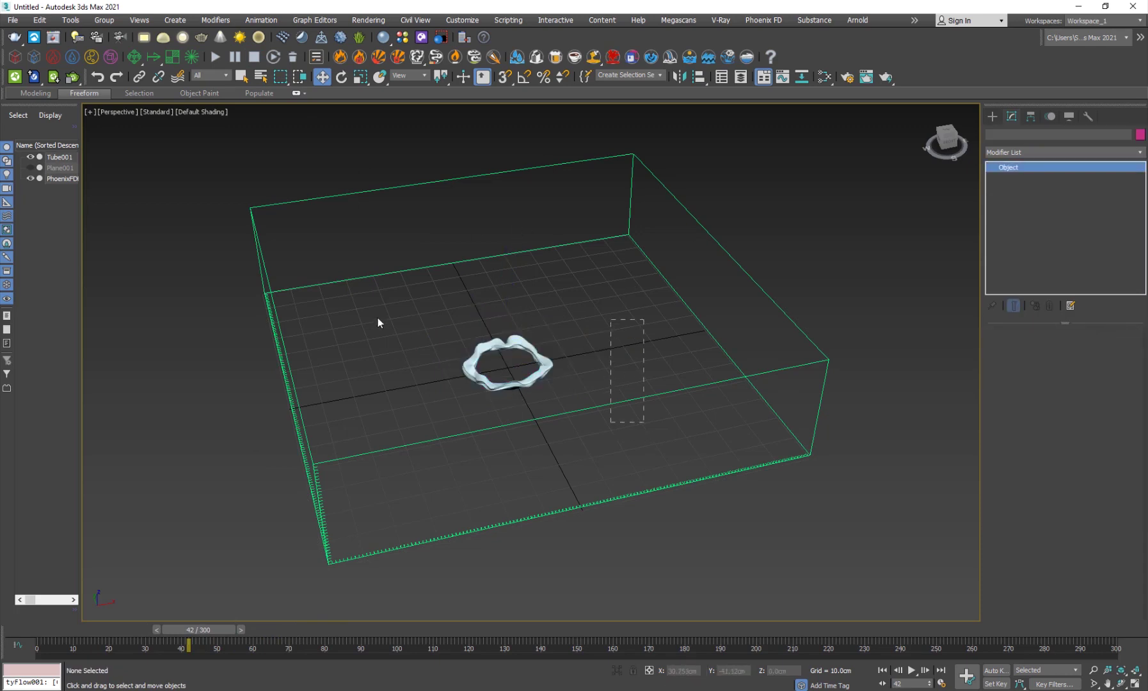
pyautogui.hotkey('ctrl', 'z')
pyautogui.hotkey('ctrl', 'z')
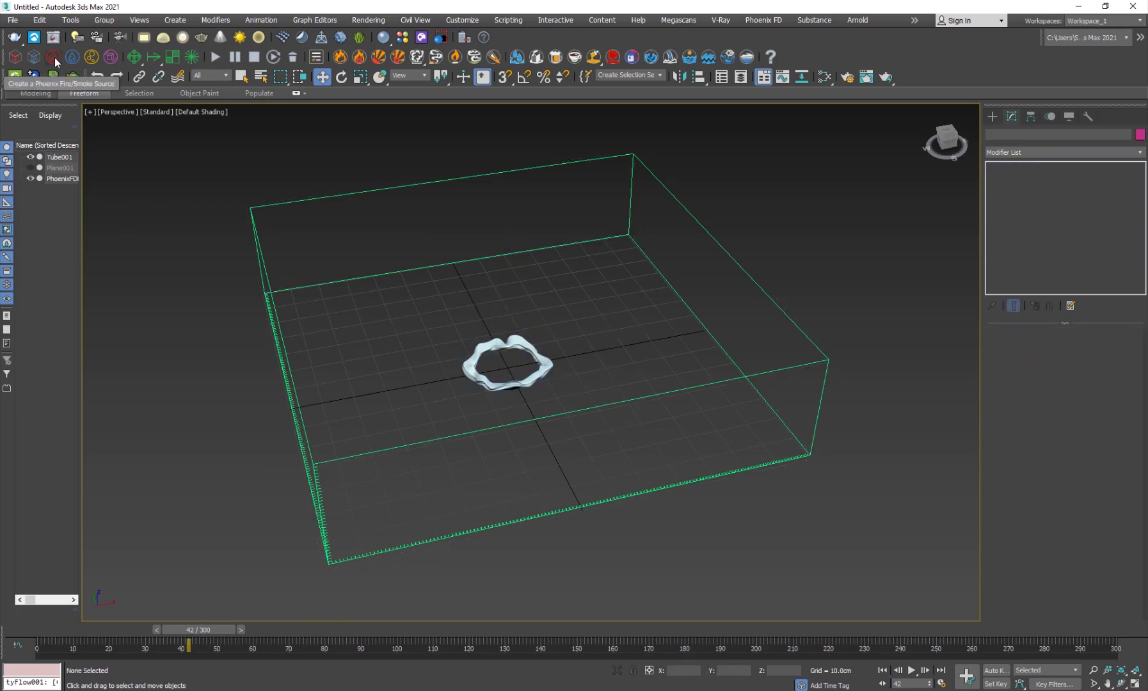
# Place a Phoenix Fire/Smoke Source just outside the simulator grid's front corner
pyautogui.click(54, 58)
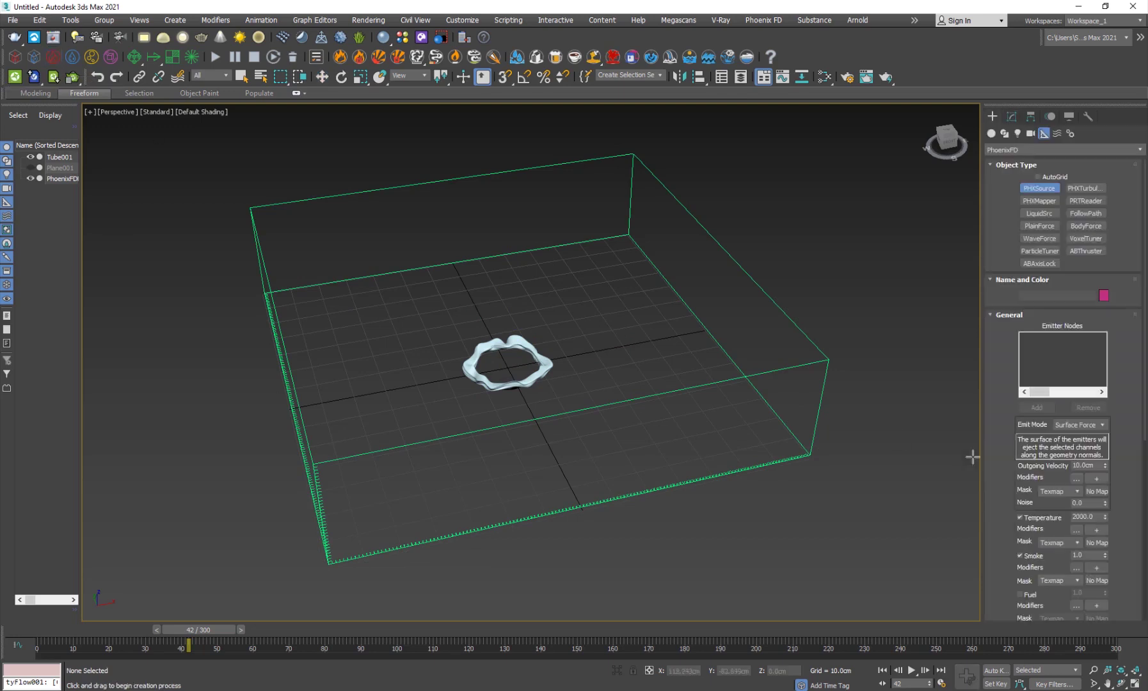
pyautogui.rightClick(849, 39)
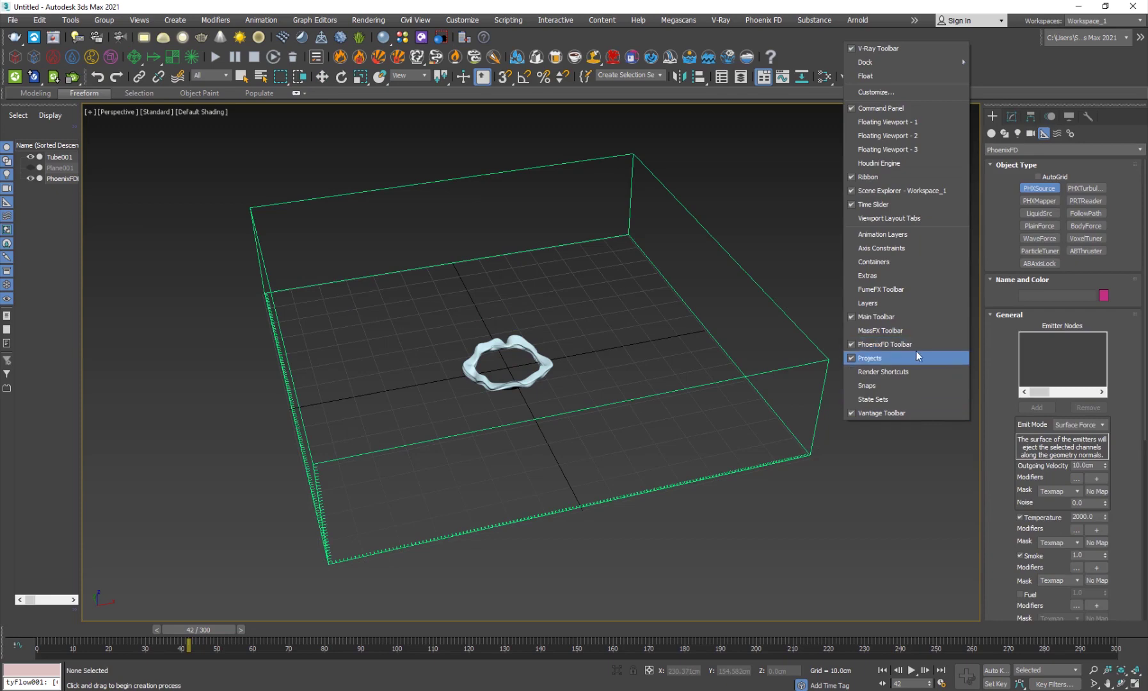
pyautogui.click(47, 64)
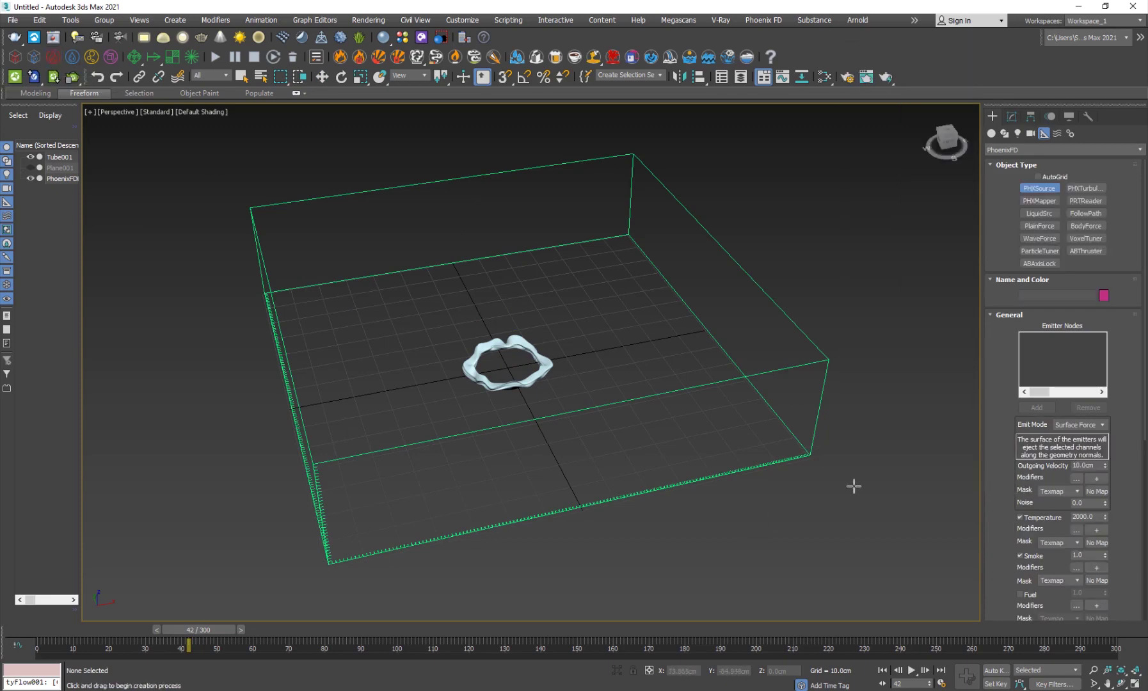
pyautogui.click(854, 486)
pyautogui.press('w')
# Add the tube to the fire source's emitter nodes
pyautogui.click(1011, 117)
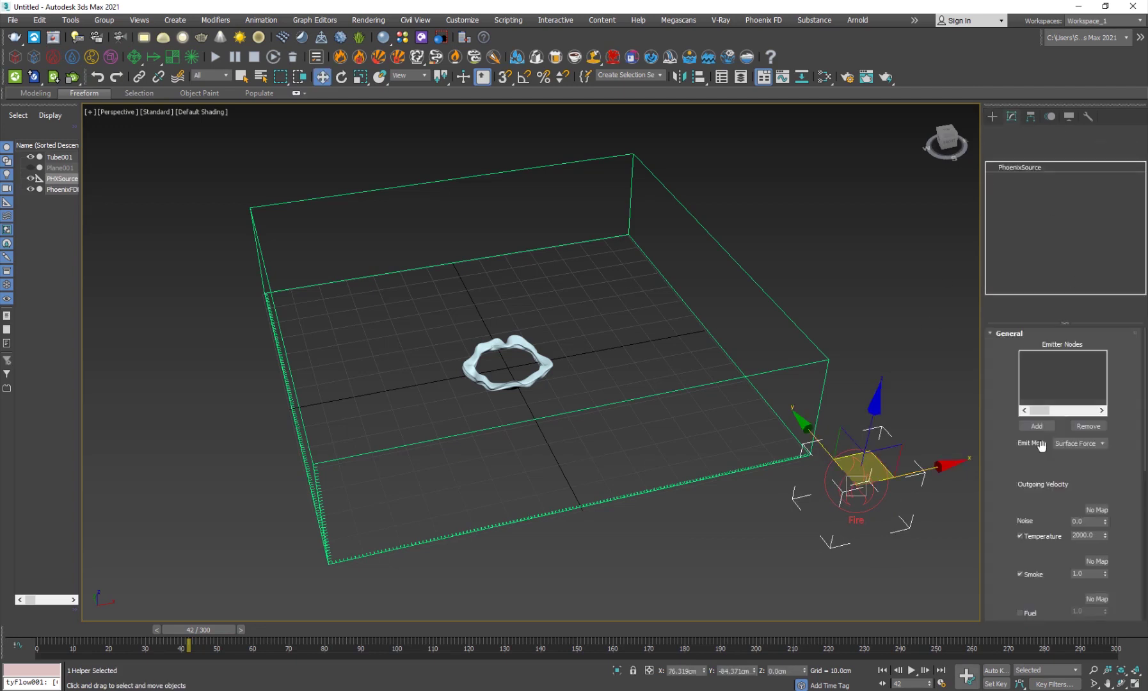
pyautogui.click(1035, 427)
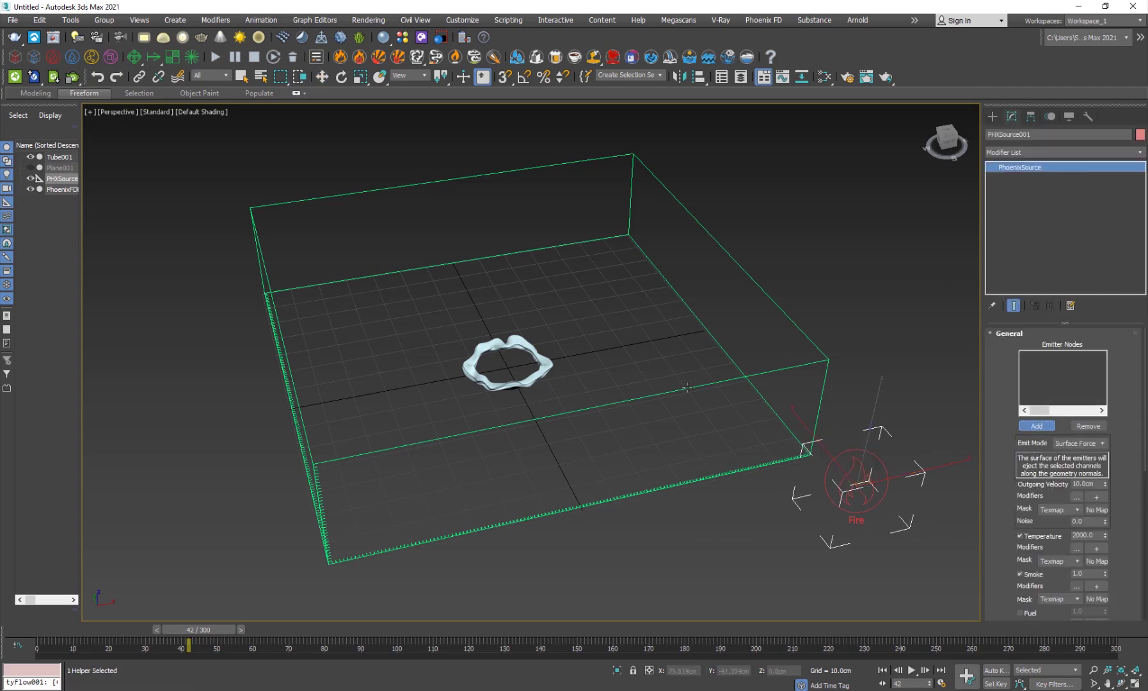
pyautogui.click(550, 375)
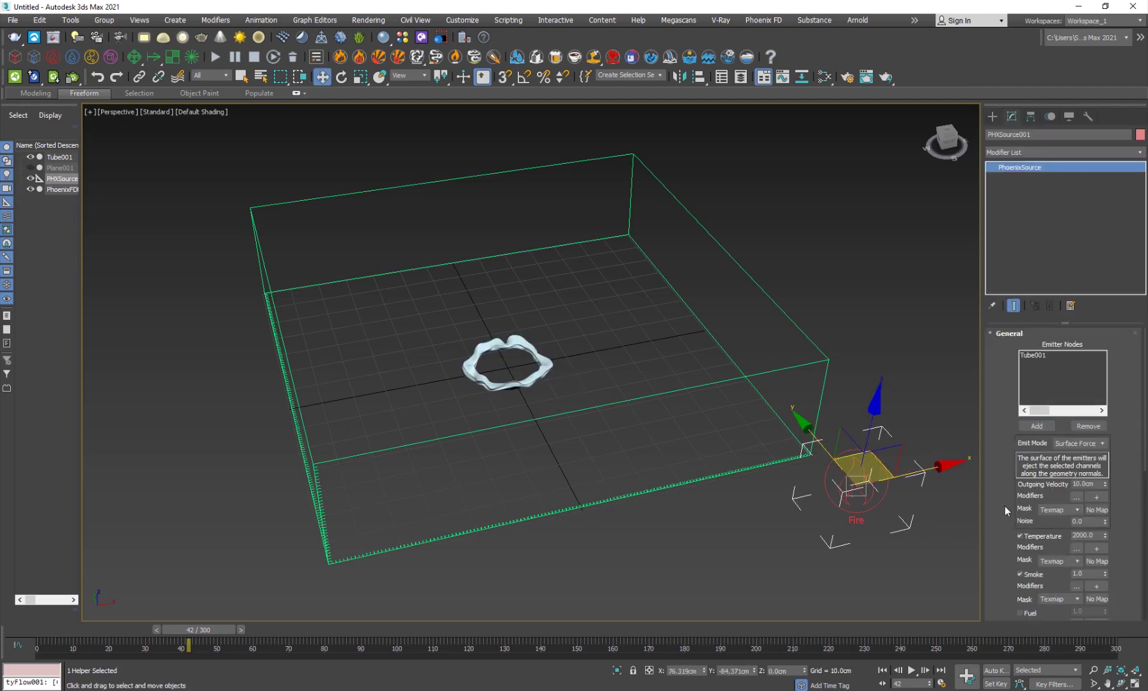
# Review the fire source's settings, run the Phoenix simulation with the tube as emitter, and scrub back to frame 177
pyautogui.scroll(-1, 1004, 506)
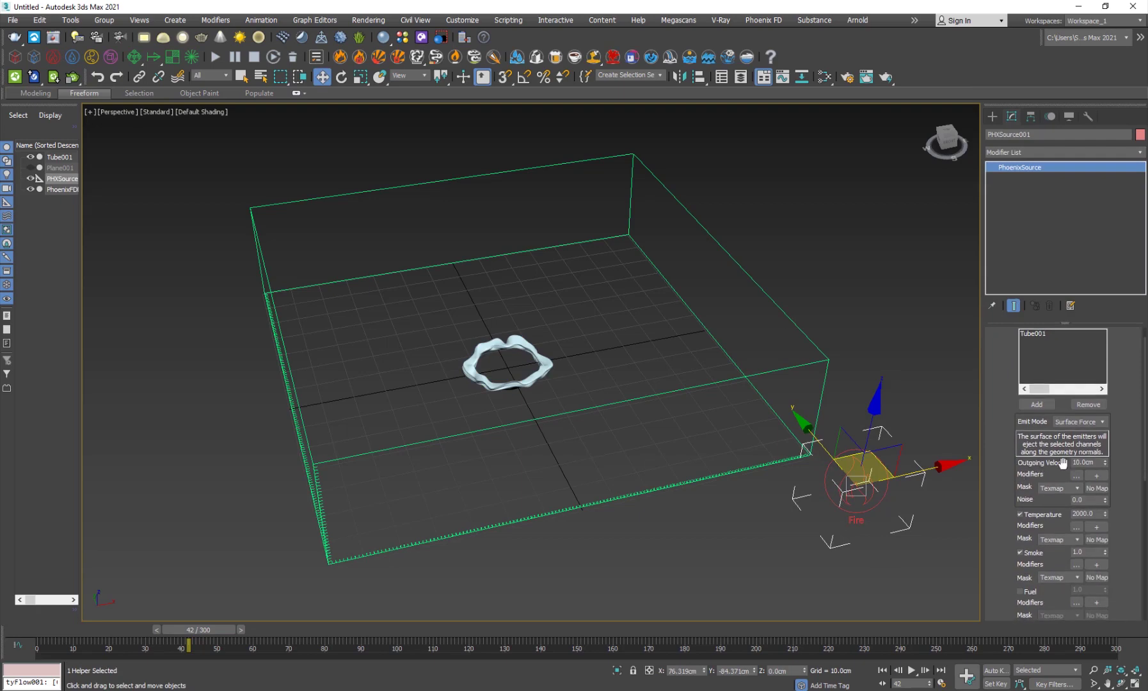
pyautogui.scroll(-1, 1095, 420)
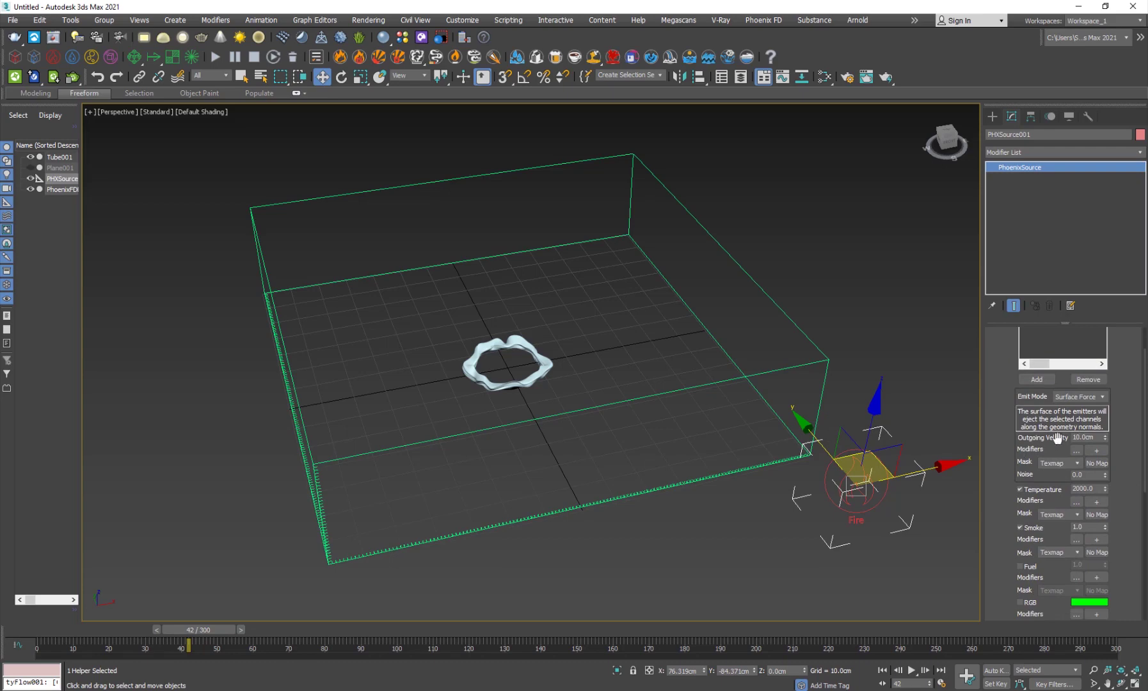
pyautogui.scroll(-10, 1002, 541)
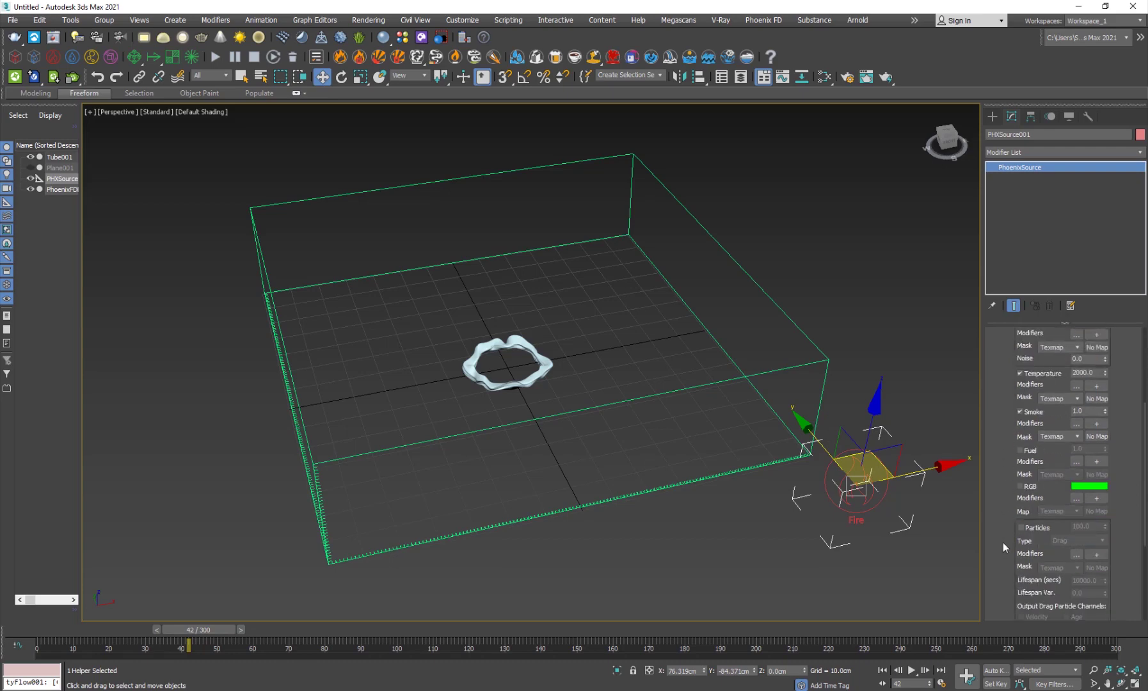
pyautogui.scroll(-2, 1011, 516)
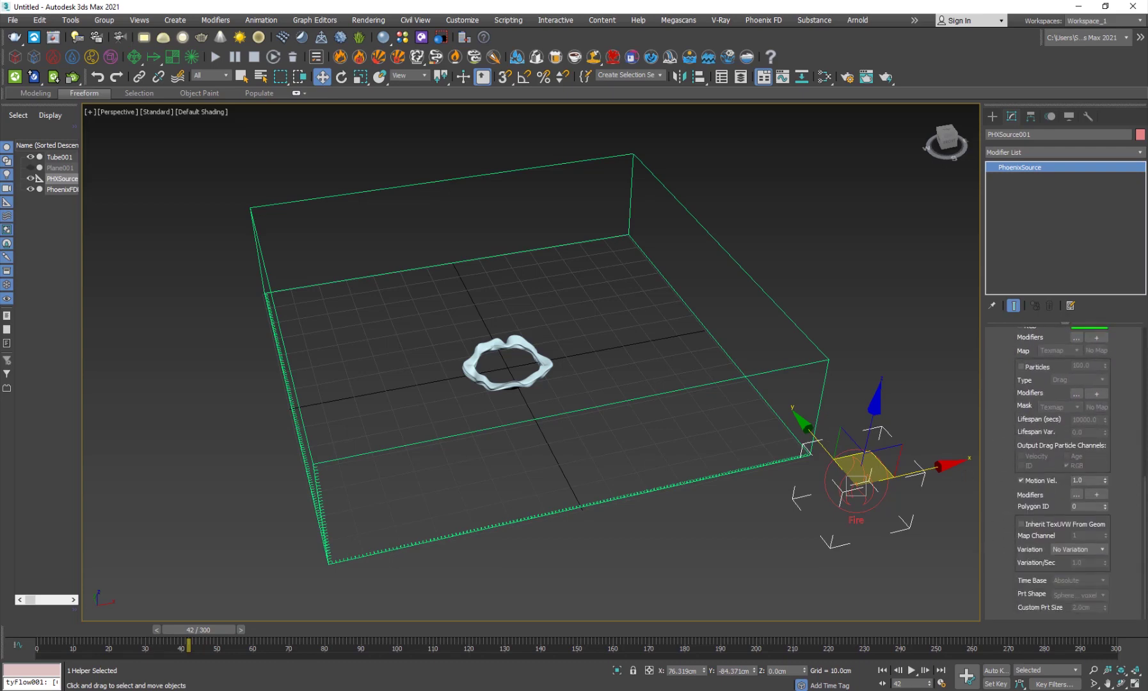
pyautogui.click(212, 62)
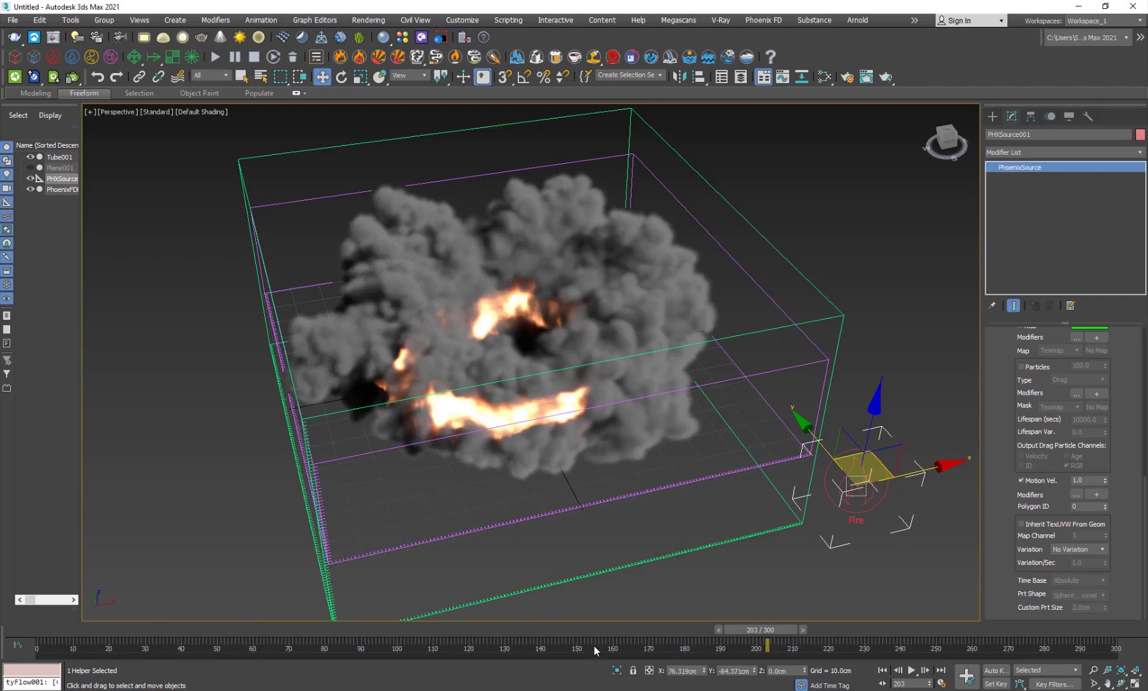
pyautogui.moveTo(584, 629); pyautogui.dragTo(687, 647)
pyautogui.press('w')
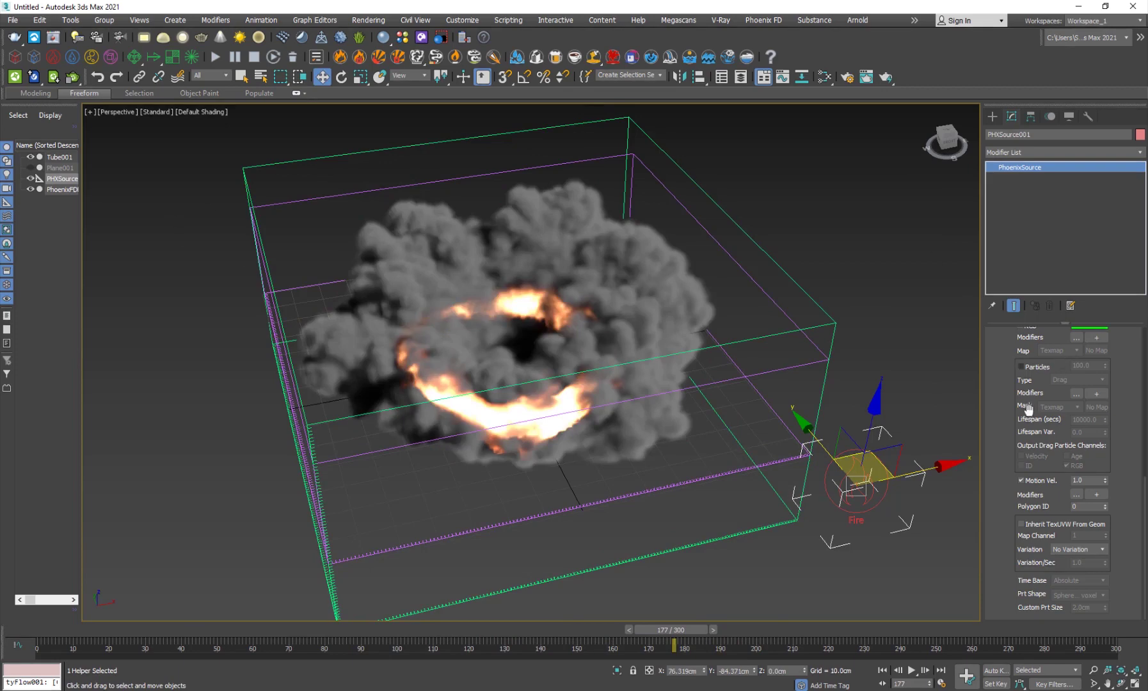
# With Auto Key, set the fire source's outgoing velocity to 10.1 cm at frame 180 and add another key at frame 185
pyautogui.scroll(8, 1010, 413)
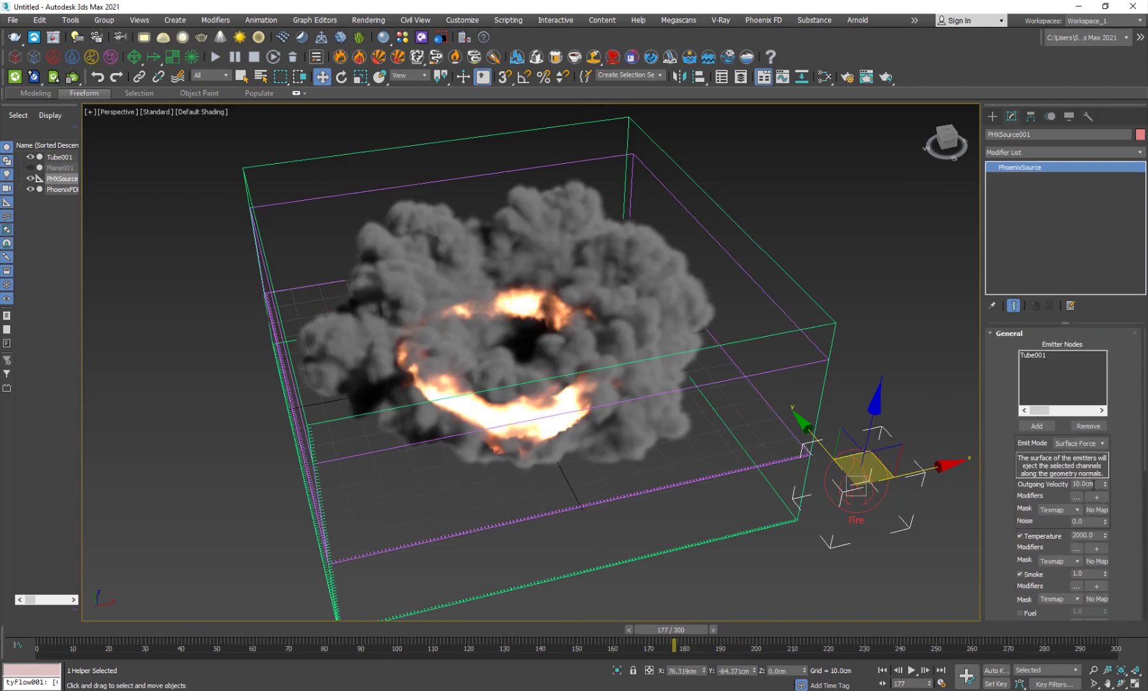
pyautogui.press('n')
pyautogui.moveTo(693, 626); pyautogui.dragTo(725, 620)
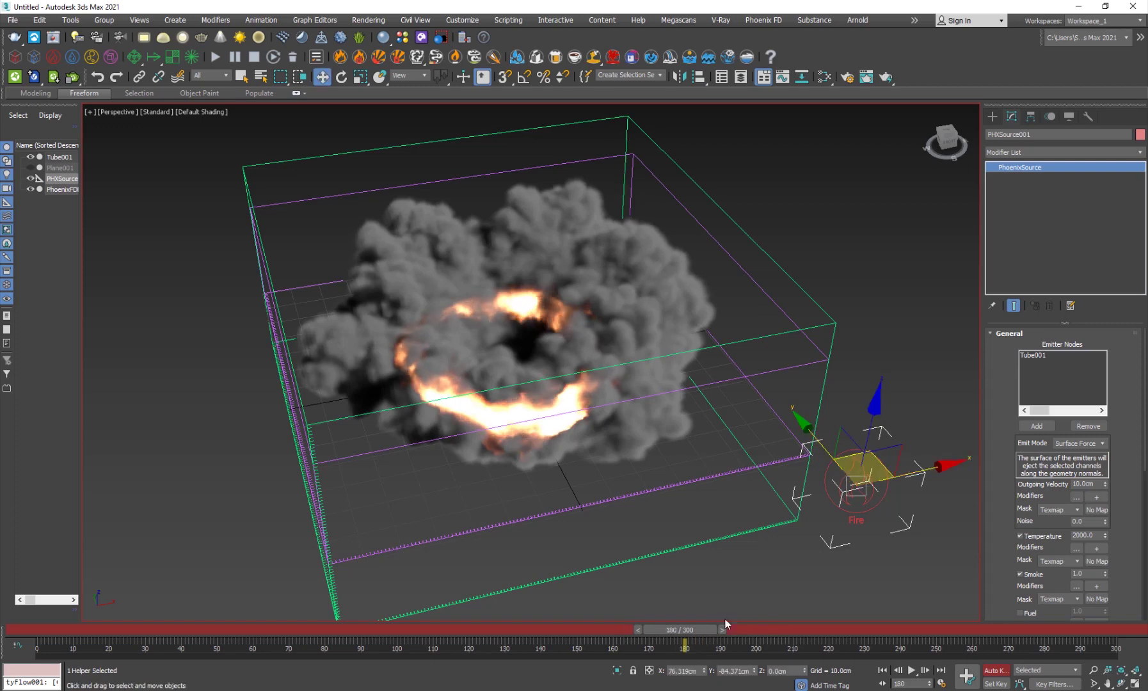
pyautogui.click(1097, 485)
pyautogui.write('10.1')
pyautogui.press('Return')
pyautogui.moveTo(679, 630); pyautogui.dragTo(542, 593)
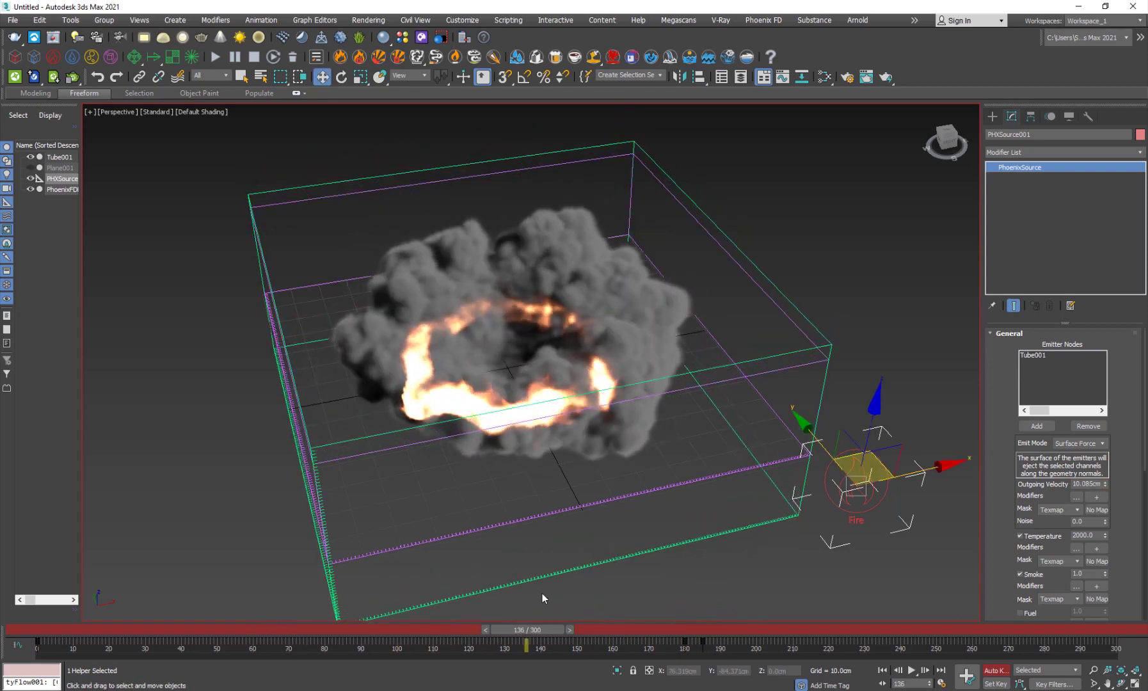
pyautogui.click(1001, 670)
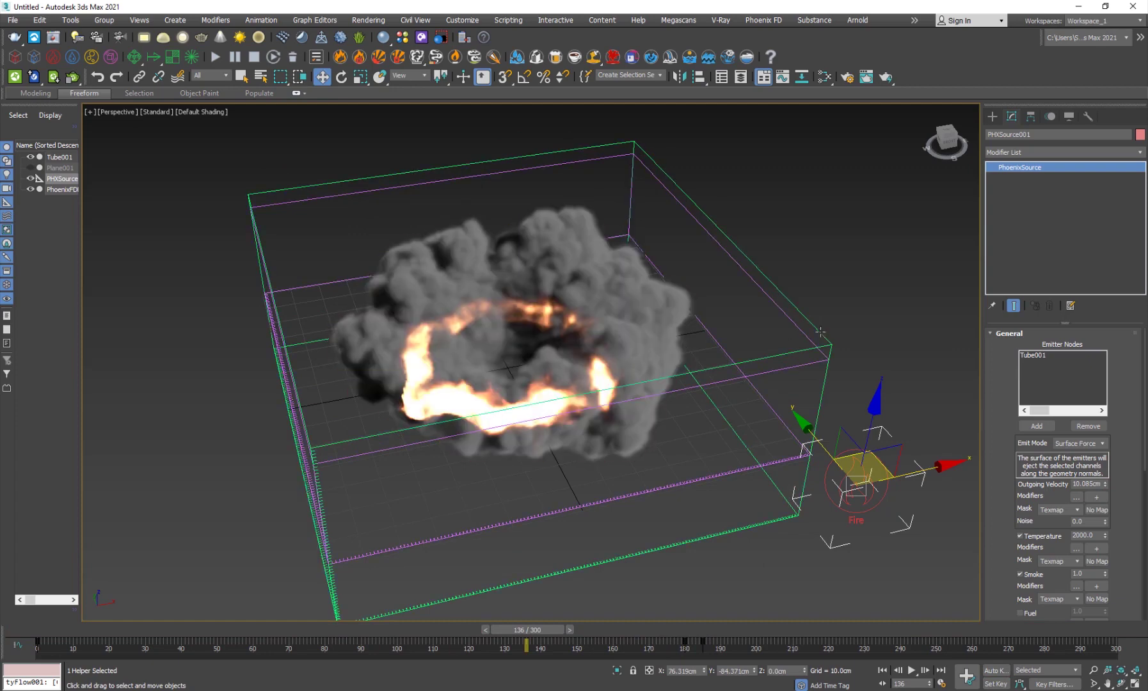
# Hide the fire source, the Phoenix simulator and the tube, and unhide the plane
pyautogui.click(30, 179)
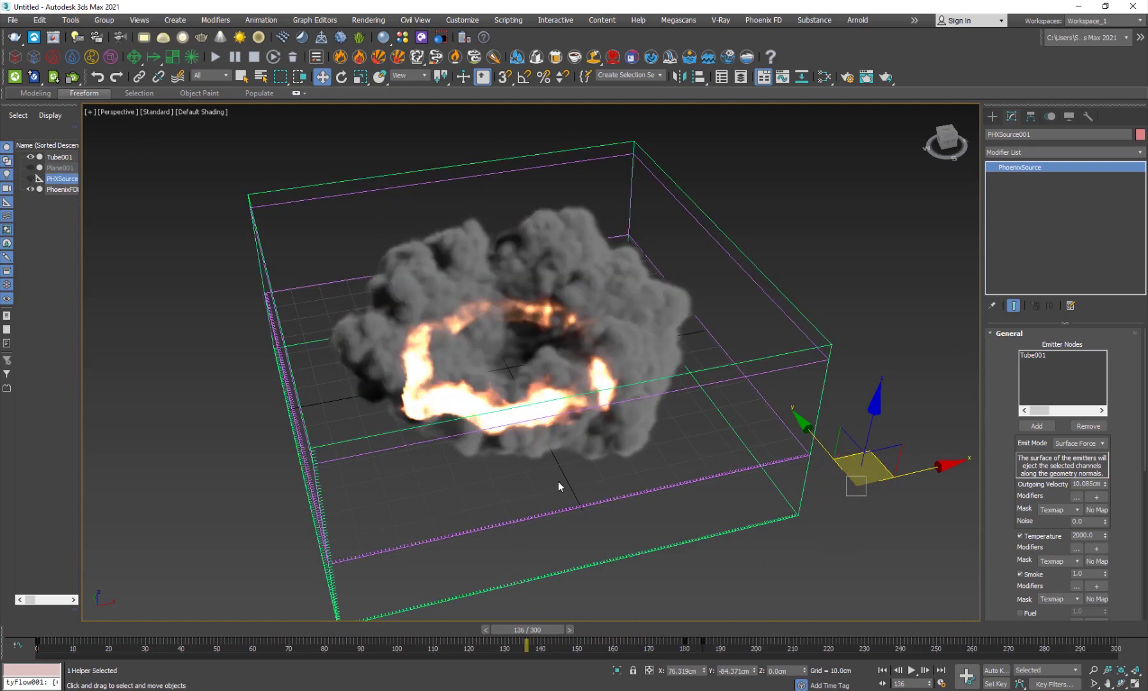
pyautogui.click(28, 188)
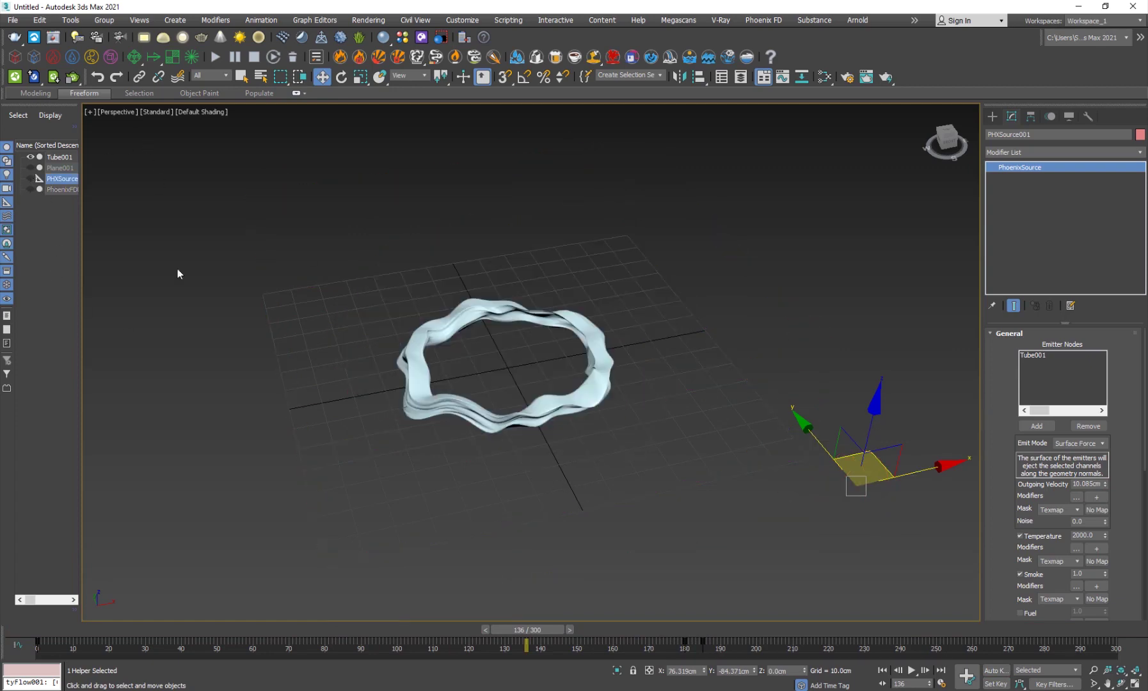
pyautogui.click(532, 426)
pyautogui.click(31, 157)
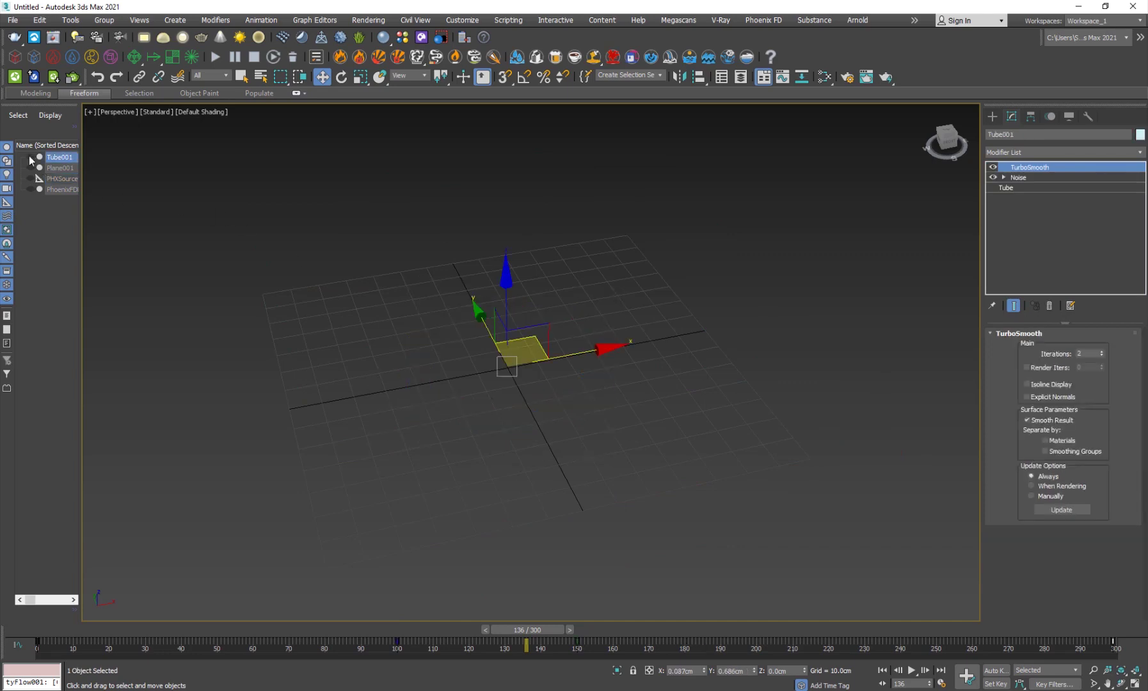
pyautogui.click(31, 167)
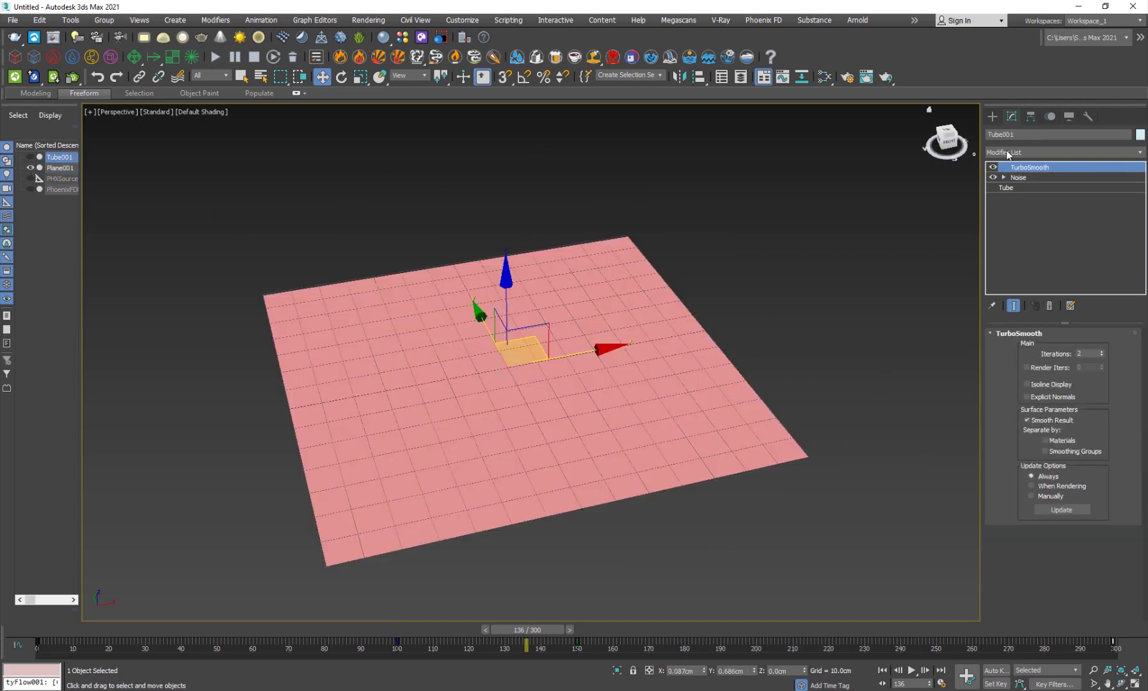
# Create a tyFlow object from the standard primitives, placing its icon just outside the plane's edge
pyautogui.click(992, 116)
pyautogui.click(991, 133)
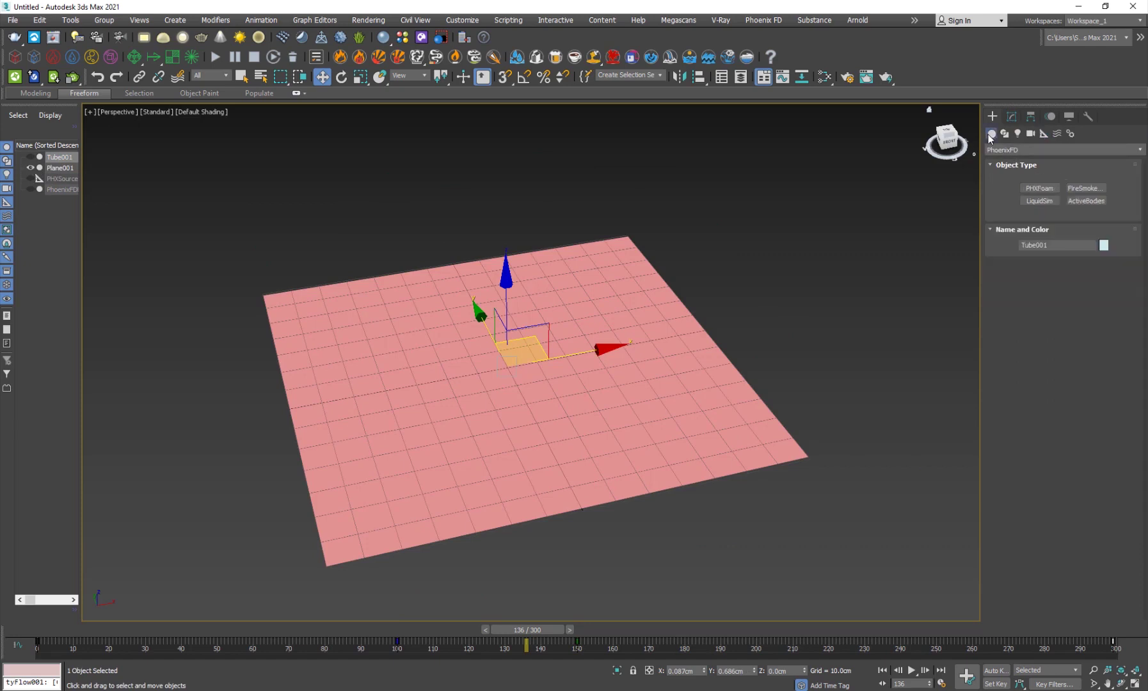
pyautogui.click(1012, 151)
pyautogui.click(1012, 168)
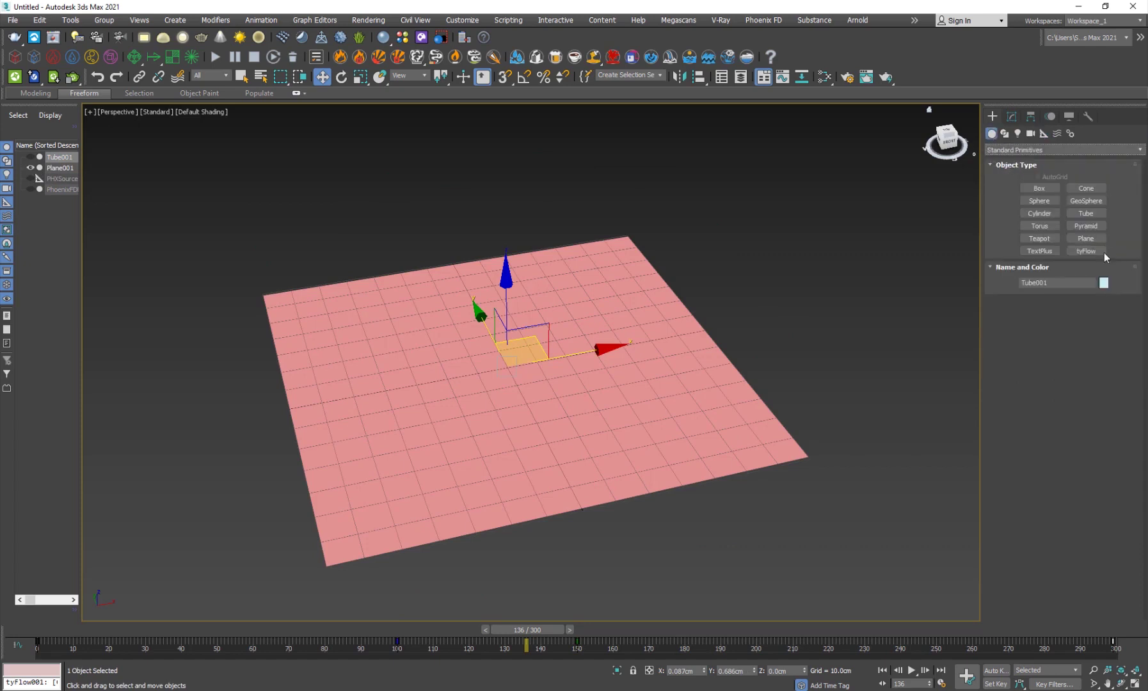
pyautogui.click(1099, 252)
pyautogui.moveTo(867, 410); pyautogui.dragTo(913, 449)
pyautogui.rightClick(913, 450)
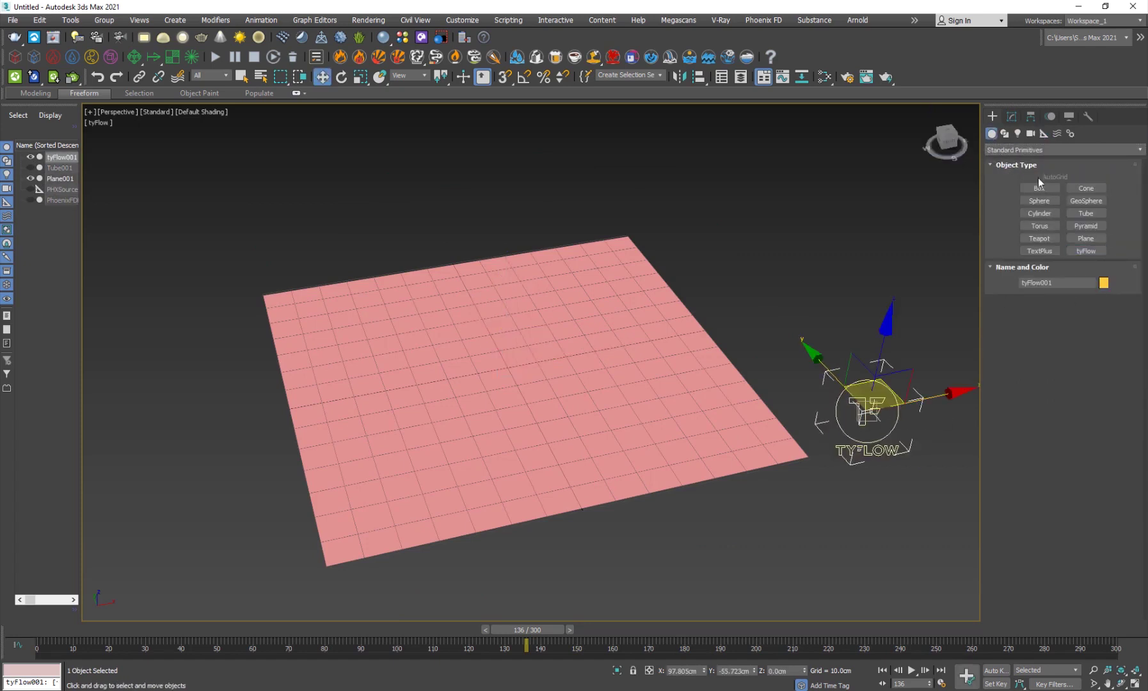
# Open the tyFlow editor for the new flow, narrow the window and move it aside to uncover part of the plane
pyautogui.click(1011, 116)
pyautogui.click(1063, 362)
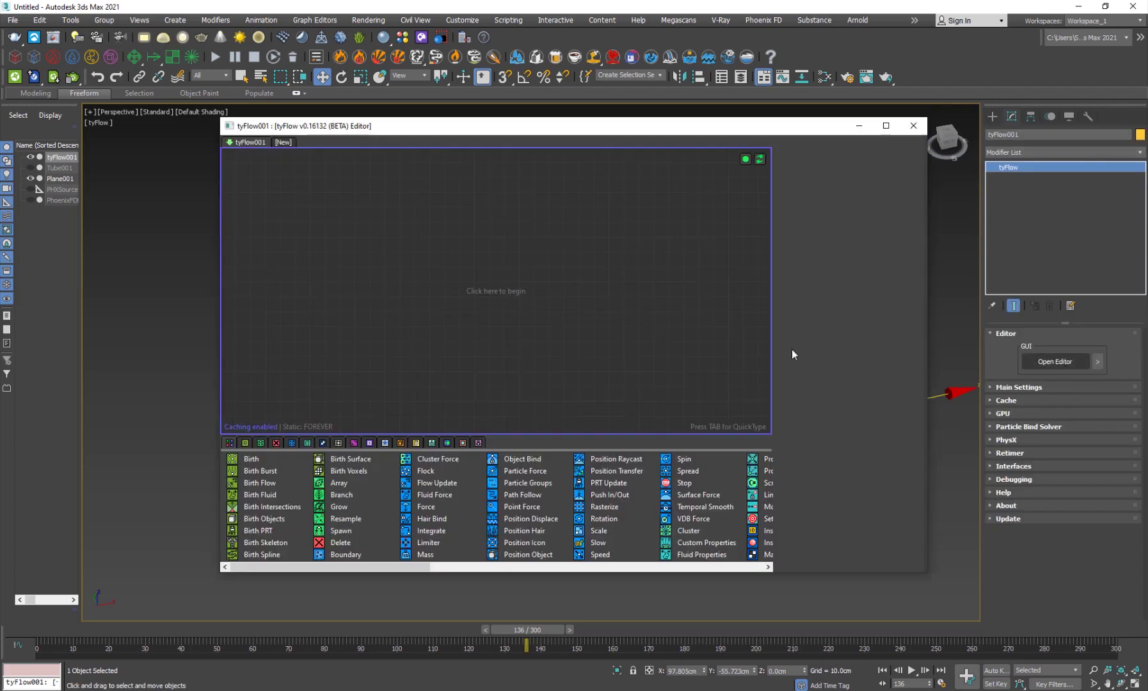
pyautogui.moveTo(220, 186); pyautogui.dragTo(448, 217)
pyautogui.moveTo(561, 124); pyautogui.dragTo(679, 142)
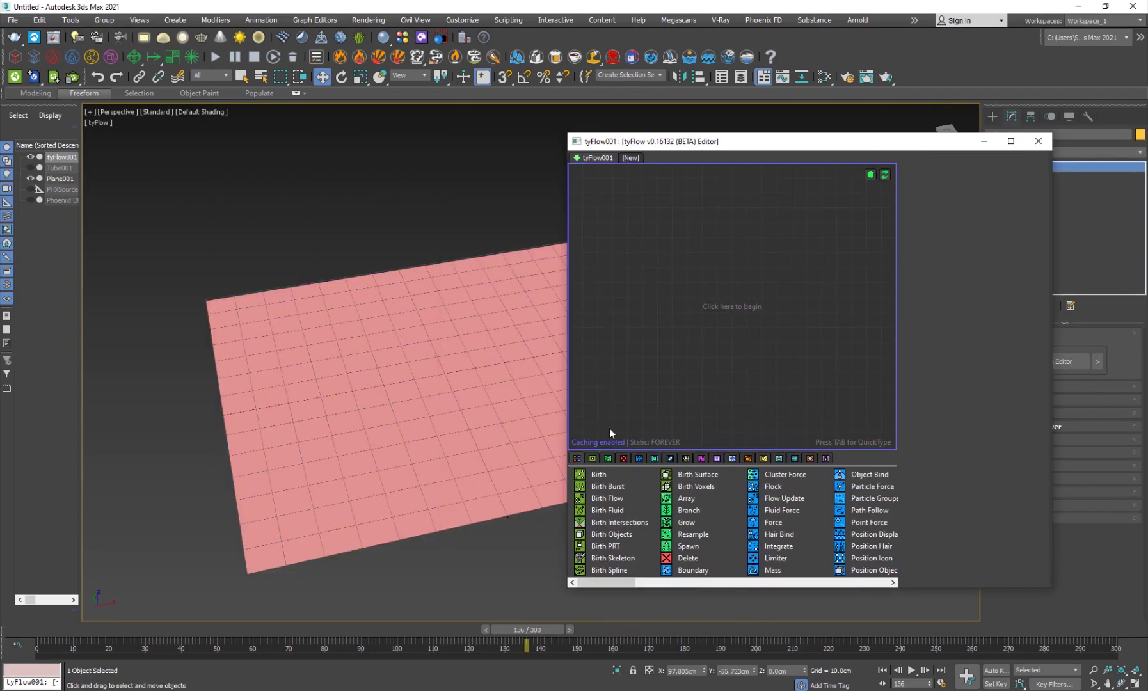
# Add a Birth operator as a new event, with the birth end at frame 0 and a total of 20000 particles
pyautogui.moveTo(598, 476); pyautogui.dragTo(657, 276)
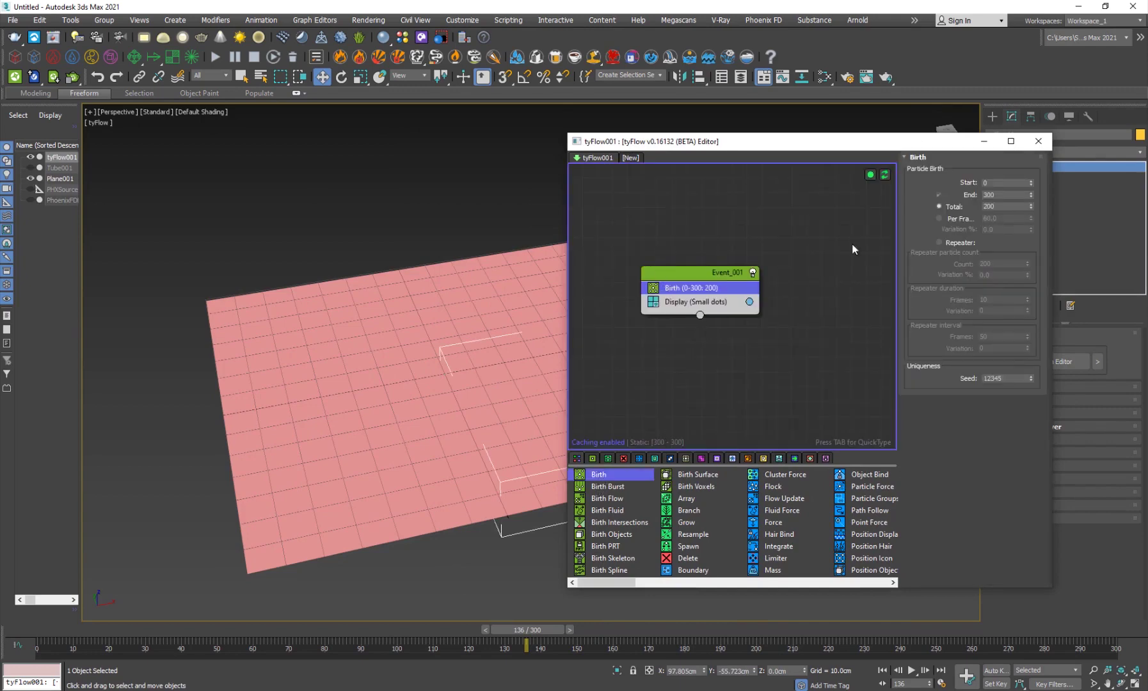
pyautogui.rightClick(1031, 196)
pyautogui.click(1002, 206)
pyautogui.click(695, 278)
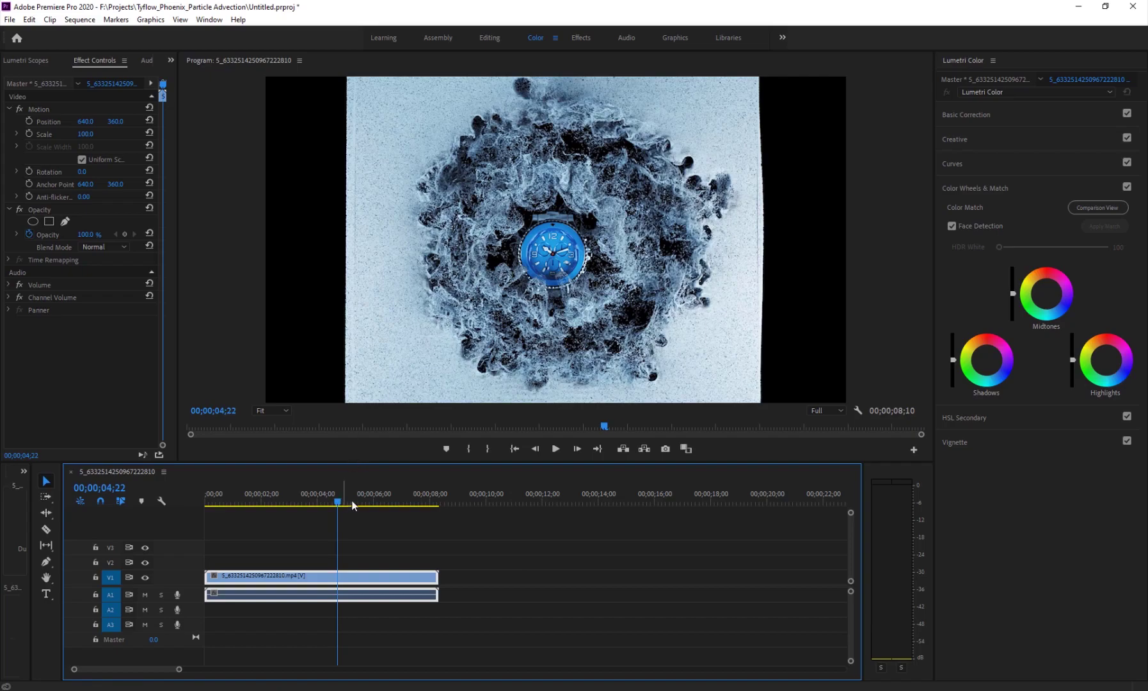
# Switch to Premiere Pro and play and scrub the watch reference clip to examine how the particles swirl around the product
pyautogui.moveTo(352, 506)
pyautogui.mouseDown()
pyautogui.moveTo(375, 506)
pyautogui.moveTo(345, 500)
pyautogui.mouseUp()
pyautogui.press('space')
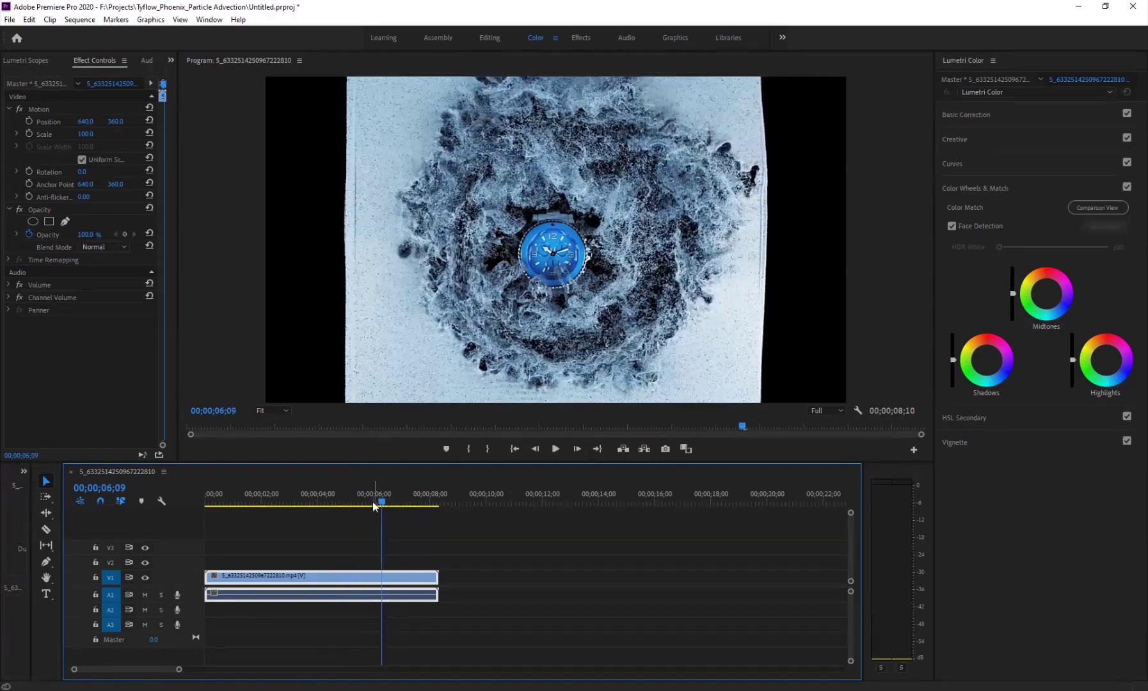
pyautogui.click(292, 502)
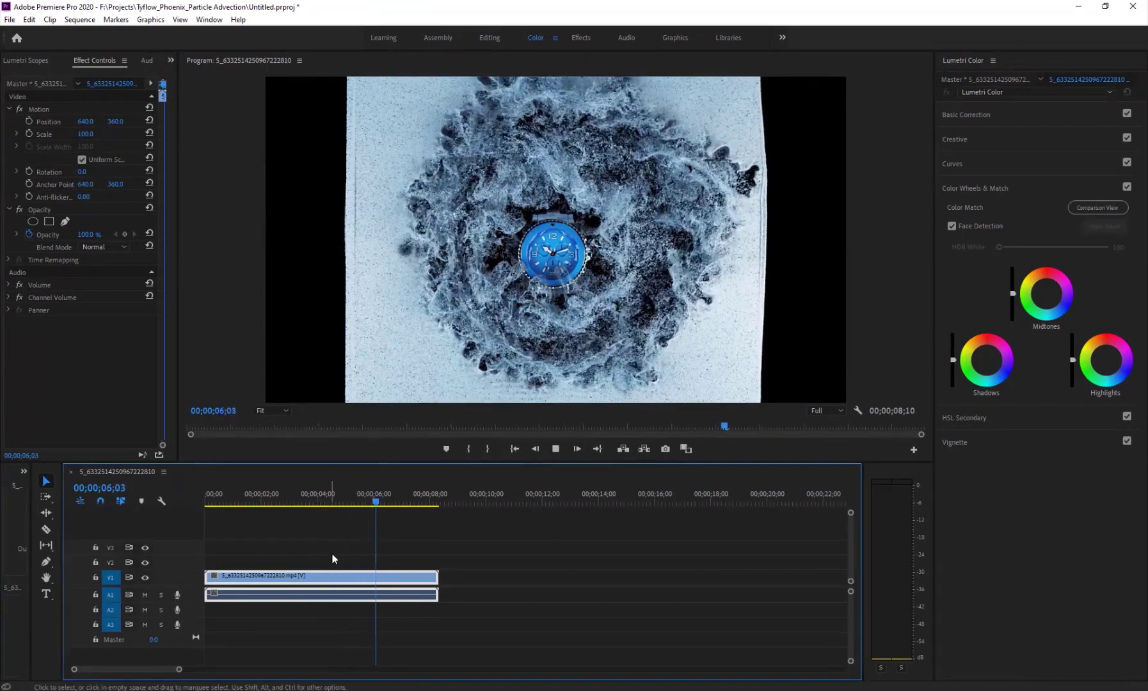
pyautogui.moveTo(366, 502); pyautogui.dragTo(265, 505)
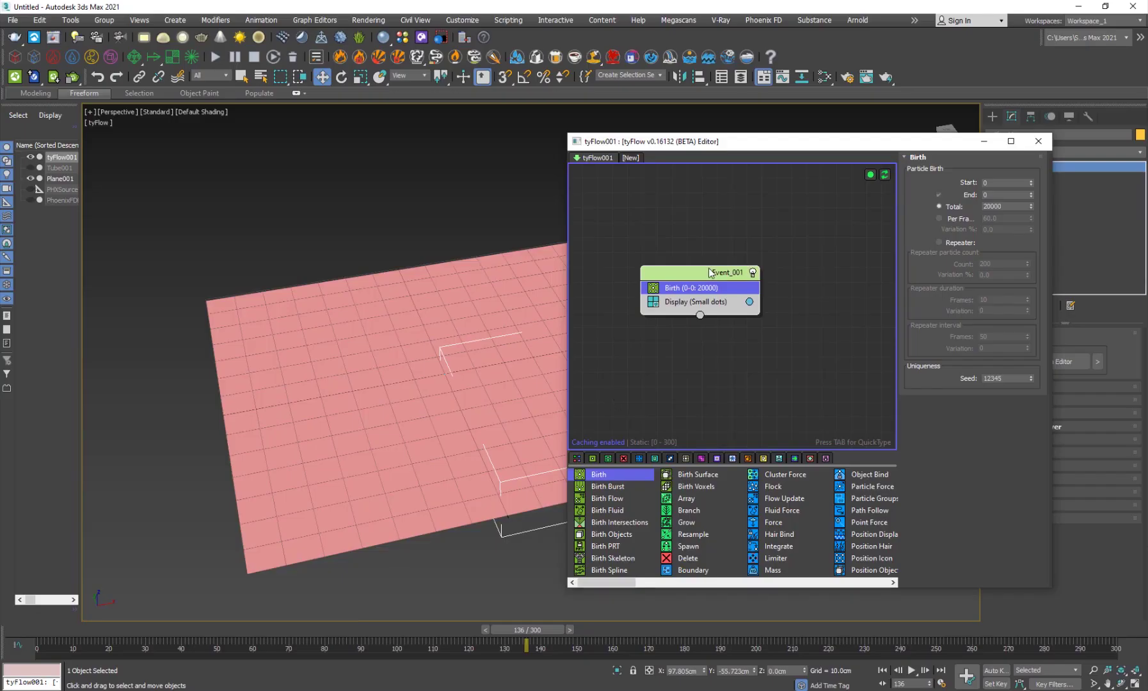
# Return to the tyFlow editor in 3ds Max and add a Position Object operator to the Birth event
pyautogui.press('Tab')
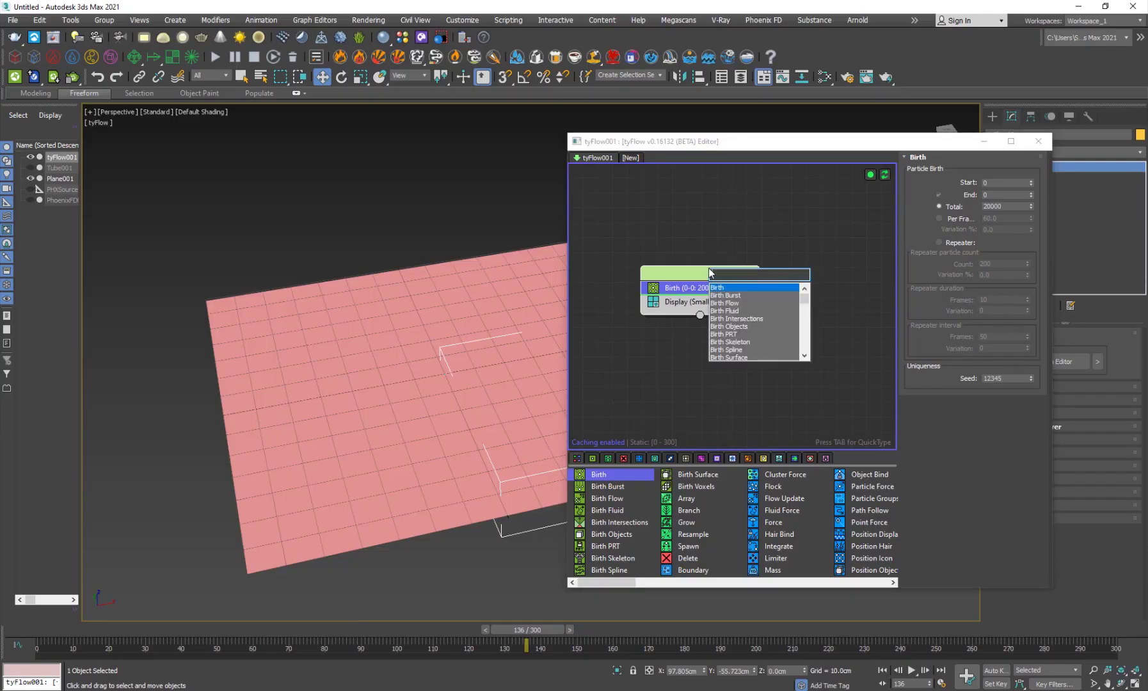
pyautogui.write('pos')
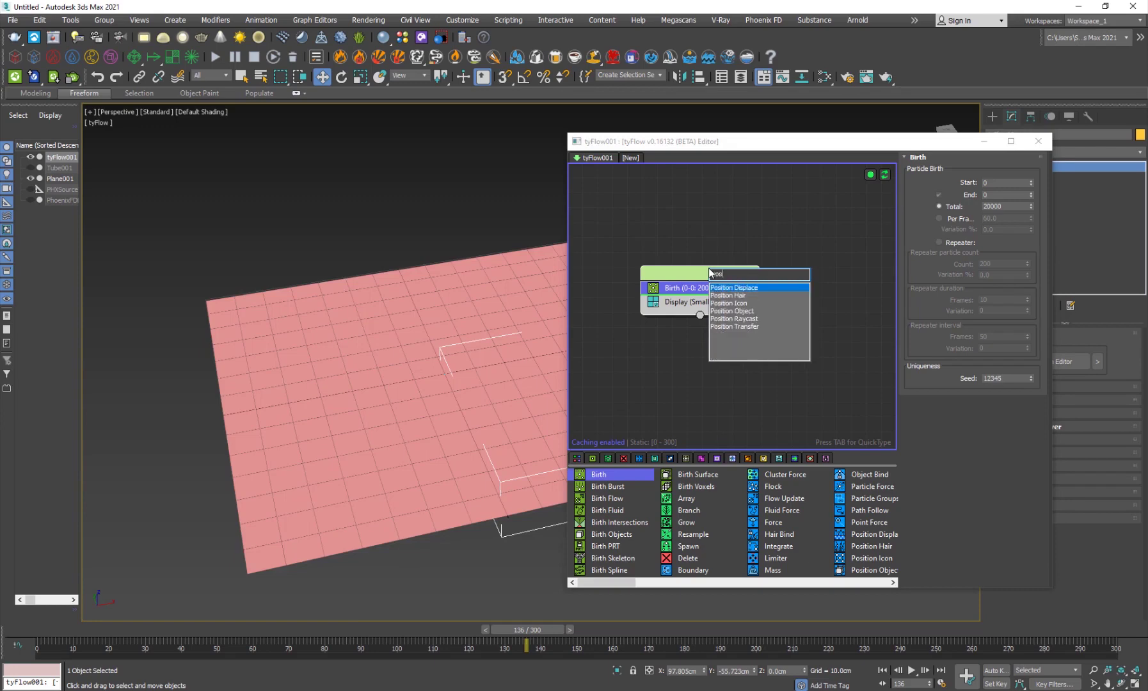
pyautogui.press('Down')
pyautogui.press('Down')
pyautogui.press('Down')
pyautogui.press('Return')
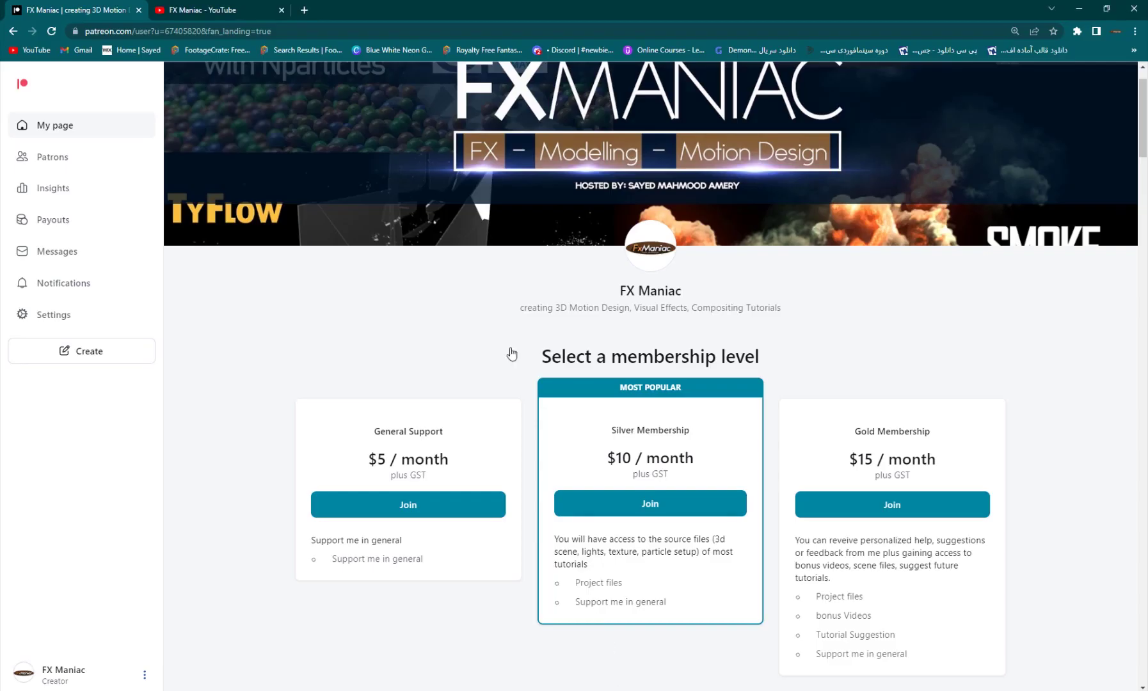
# Switch to the browser and look through the FX Maniac YouTube channel's videos for tyFlow beginner tutorials
pyautogui.click(192, 5)
pyautogui.scroll(-8, 678, 320)
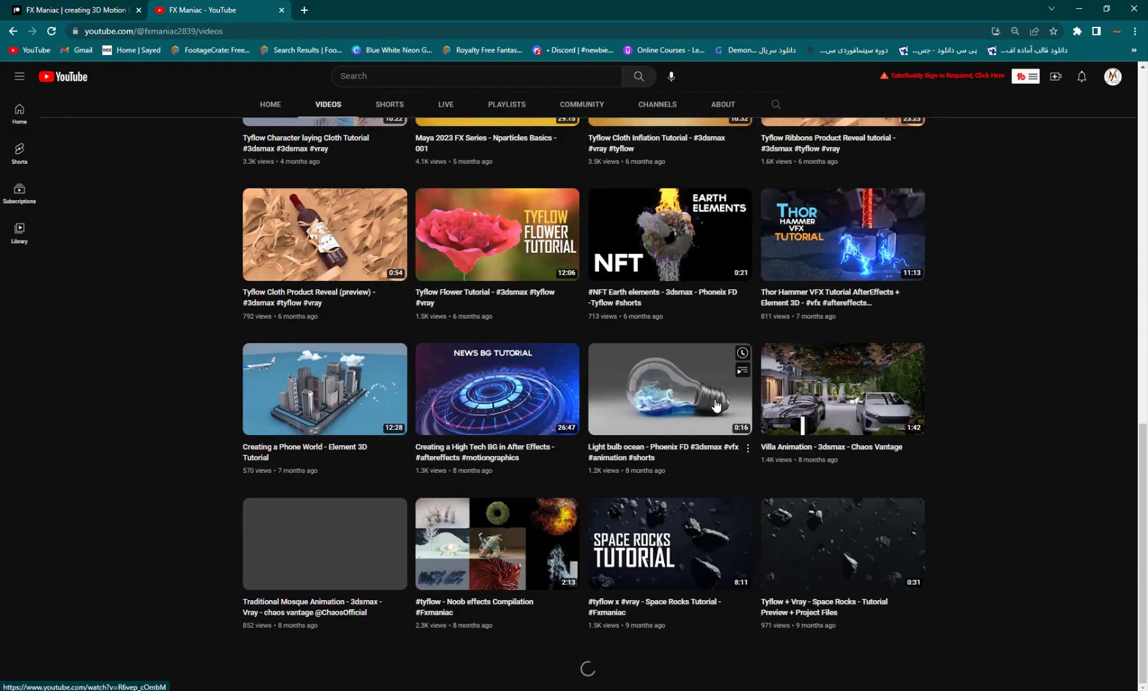
pyautogui.scroll(4, 598, 414)
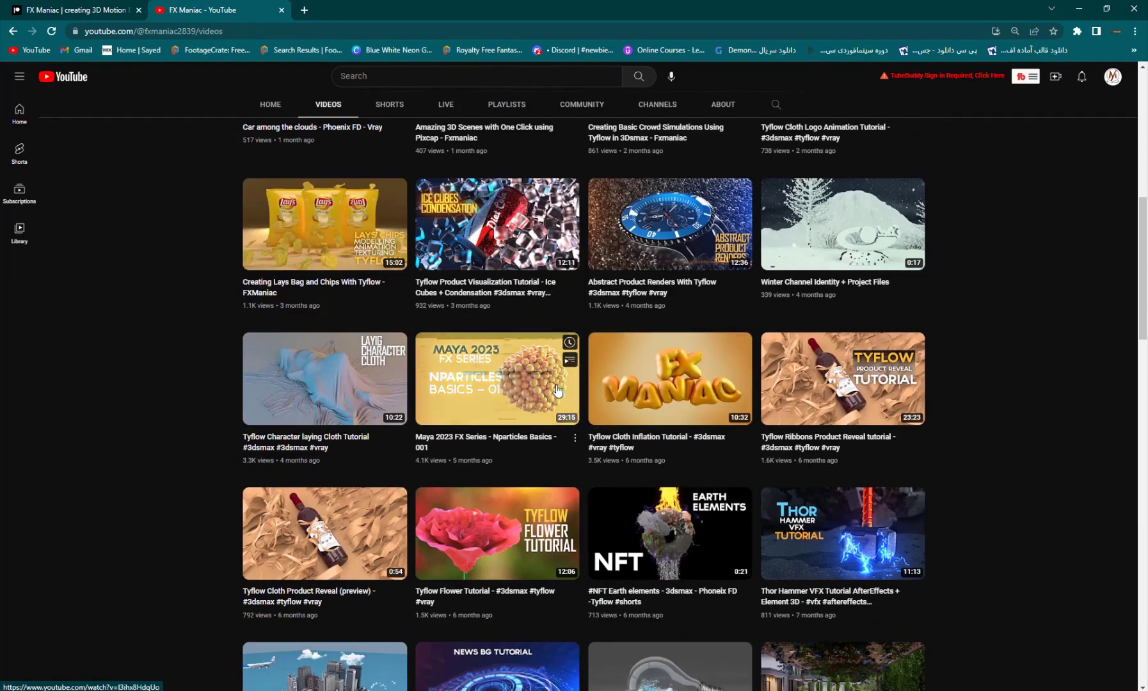
pyautogui.scroll(-10, 556, 390)
pyautogui.scroll(-12, 556, 390)
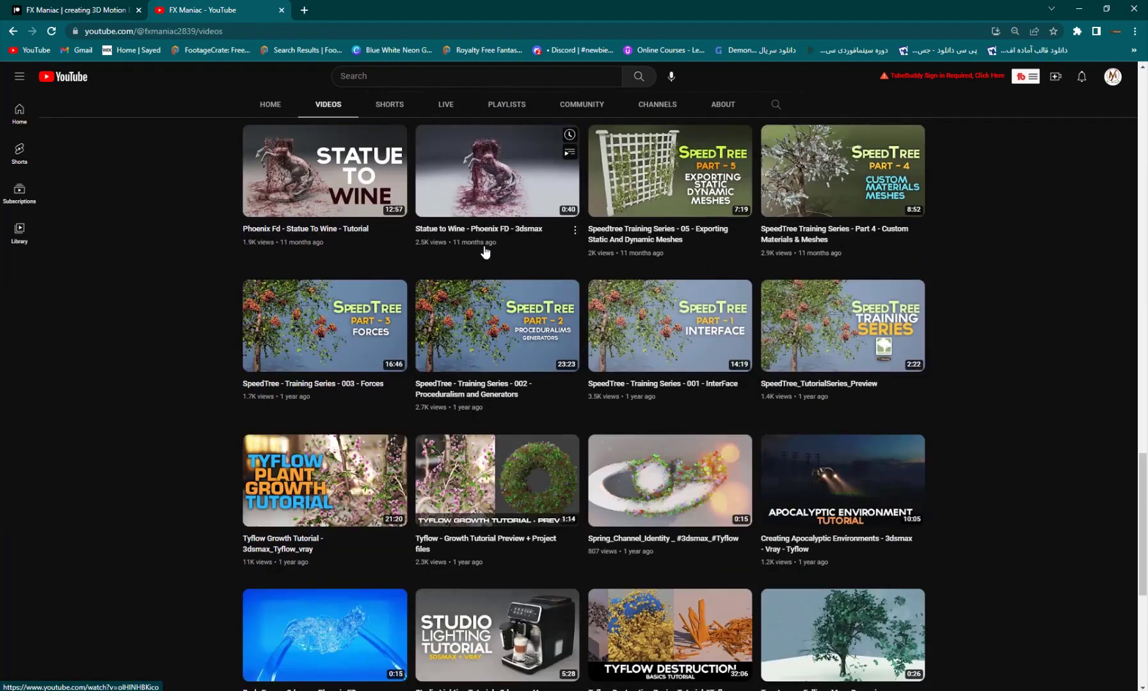
pyautogui.scroll(-8, 549, 317)
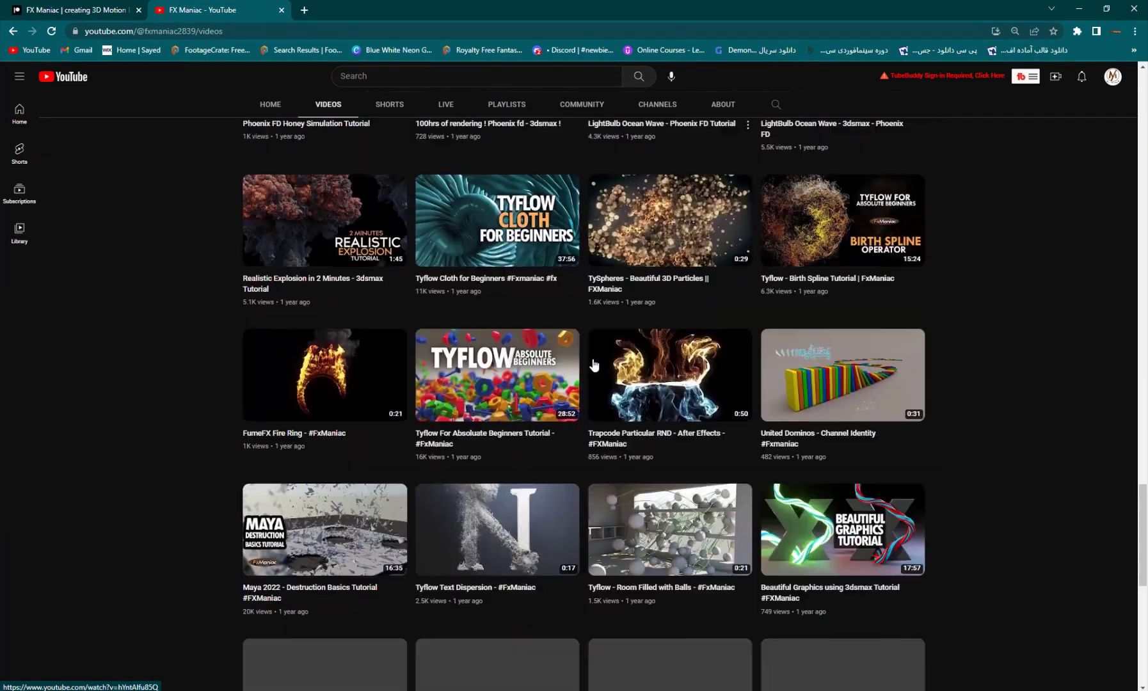
pyautogui.scroll(-2, 470, 295)
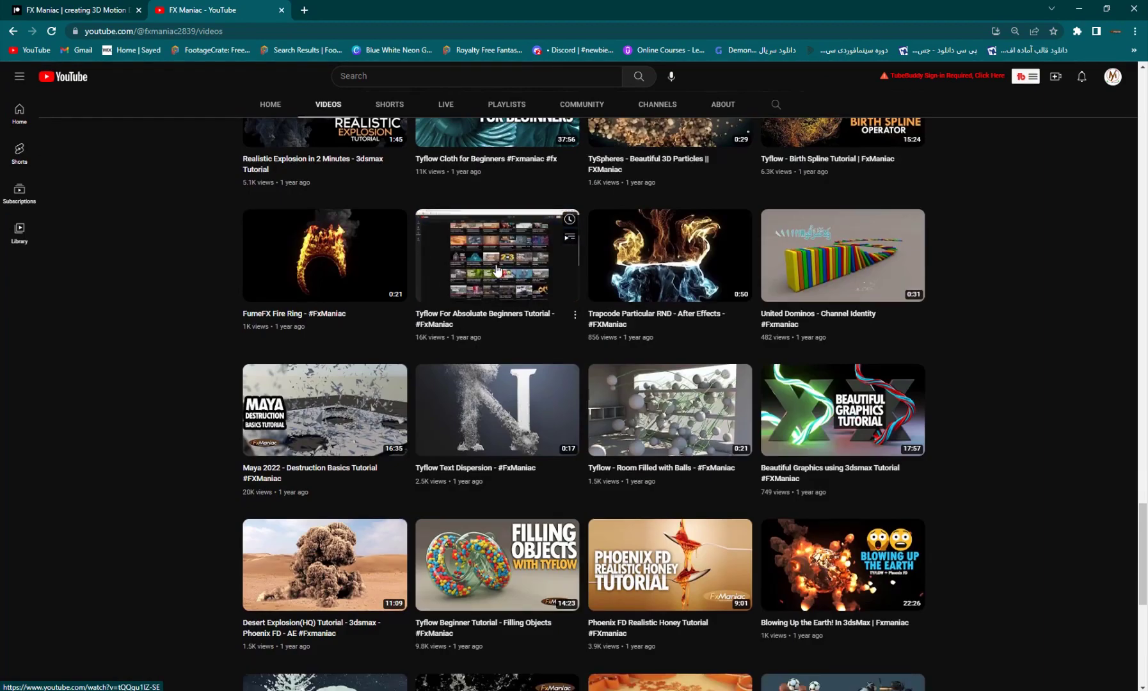
pyautogui.scroll(3, 800, 286)
pyautogui.scroll(4, 800, 286)
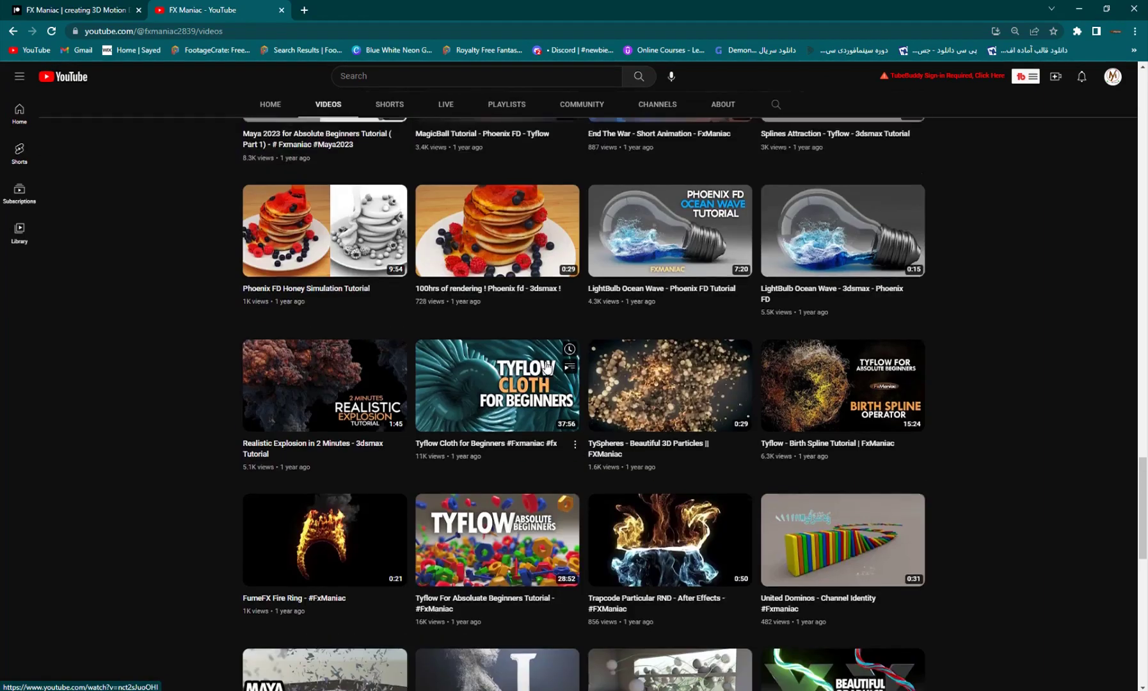
pyautogui.scroll(4, 776, 615)
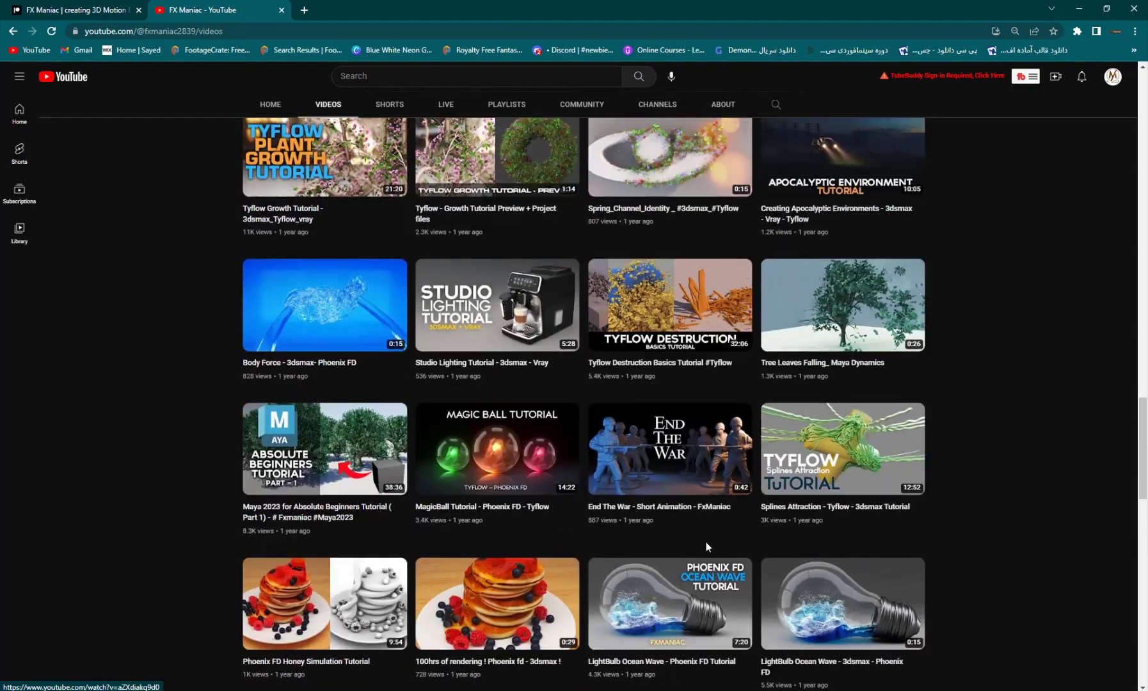
pyautogui.scroll(4, 509, 486)
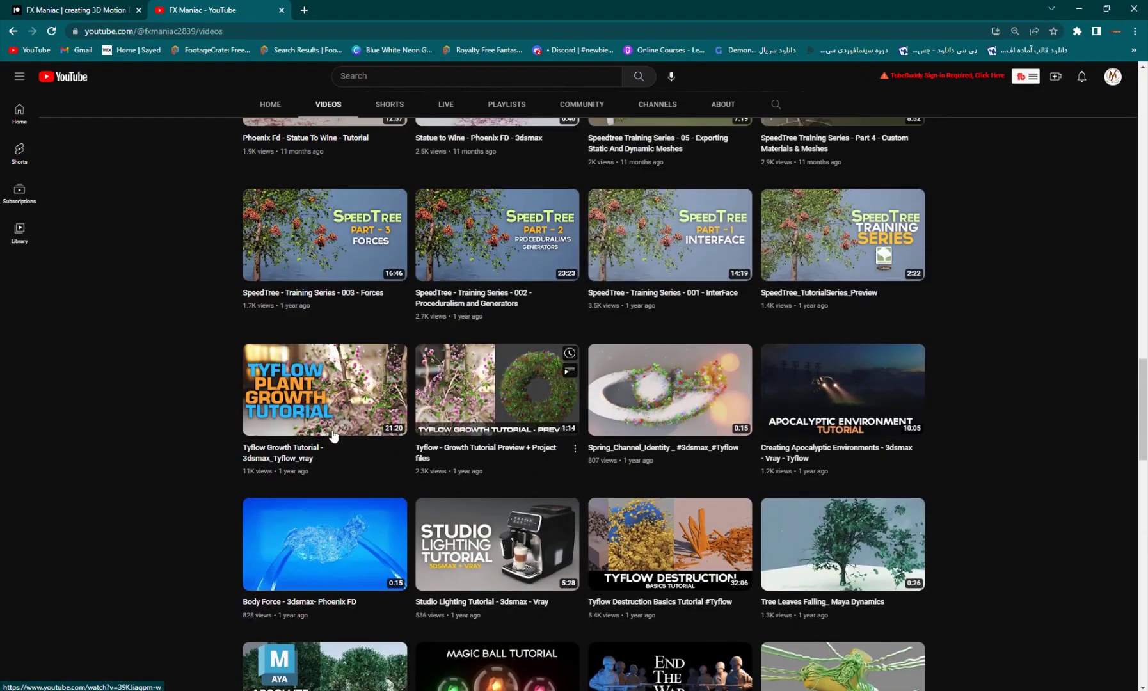
# Look through the channel's videos and playlists for the tyFlow tutorials, and return to the tyFlow editor in 3ds Max
pyautogui.scroll(4, 465, 409)
pyautogui.scroll(5, 550, 437)
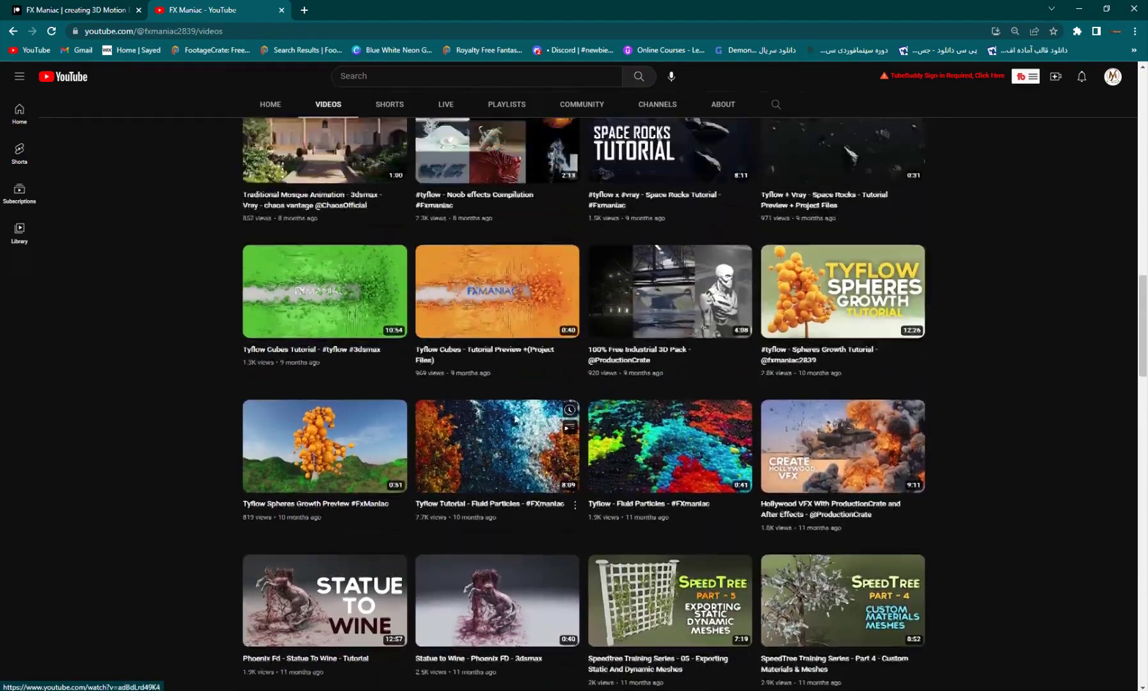
pyautogui.scroll(3, 447, 488)
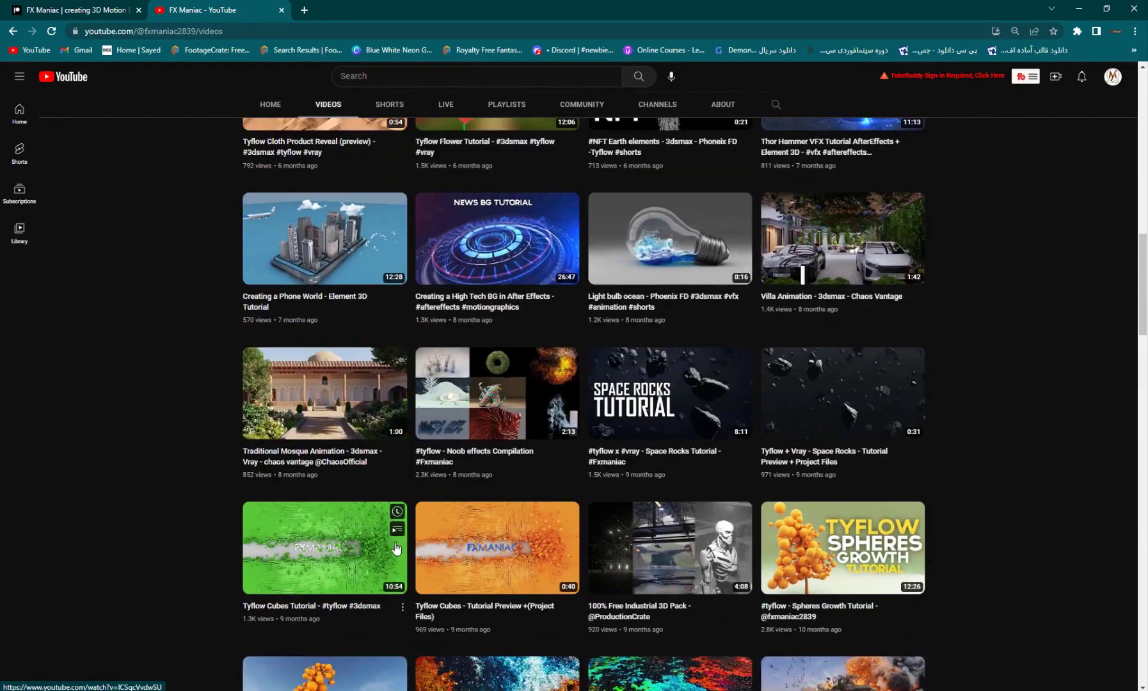
pyautogui.scroll(3, 397, 549)
pyautogui.scroll(10, 615, 519)
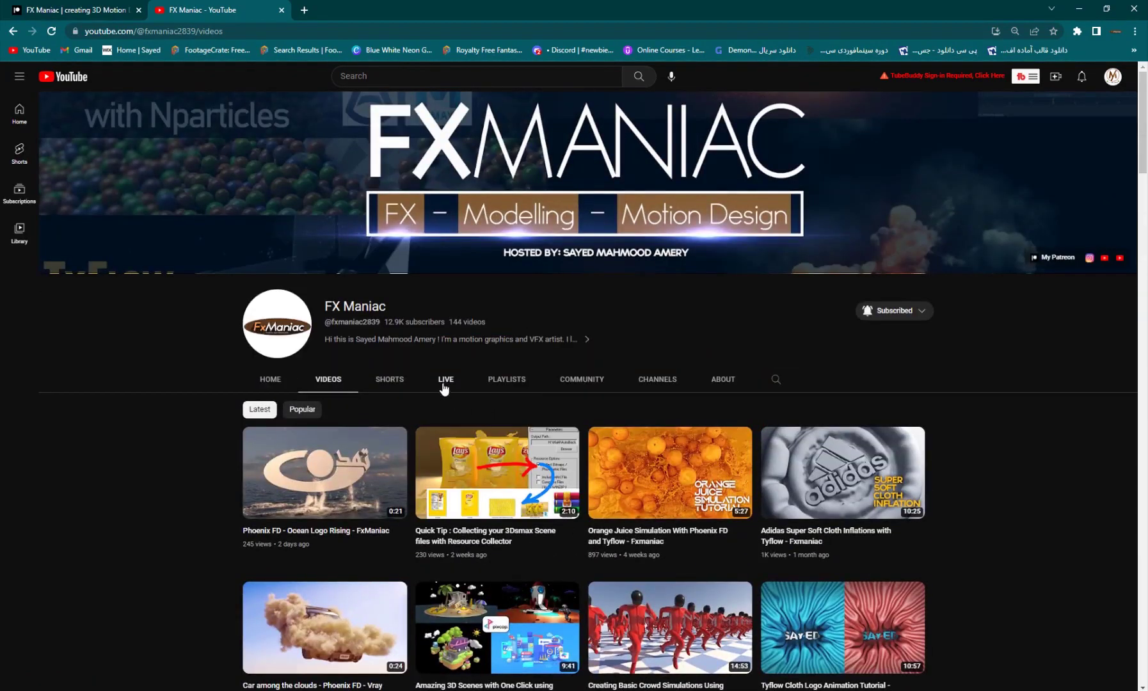
pyautogui.click(523, 380)
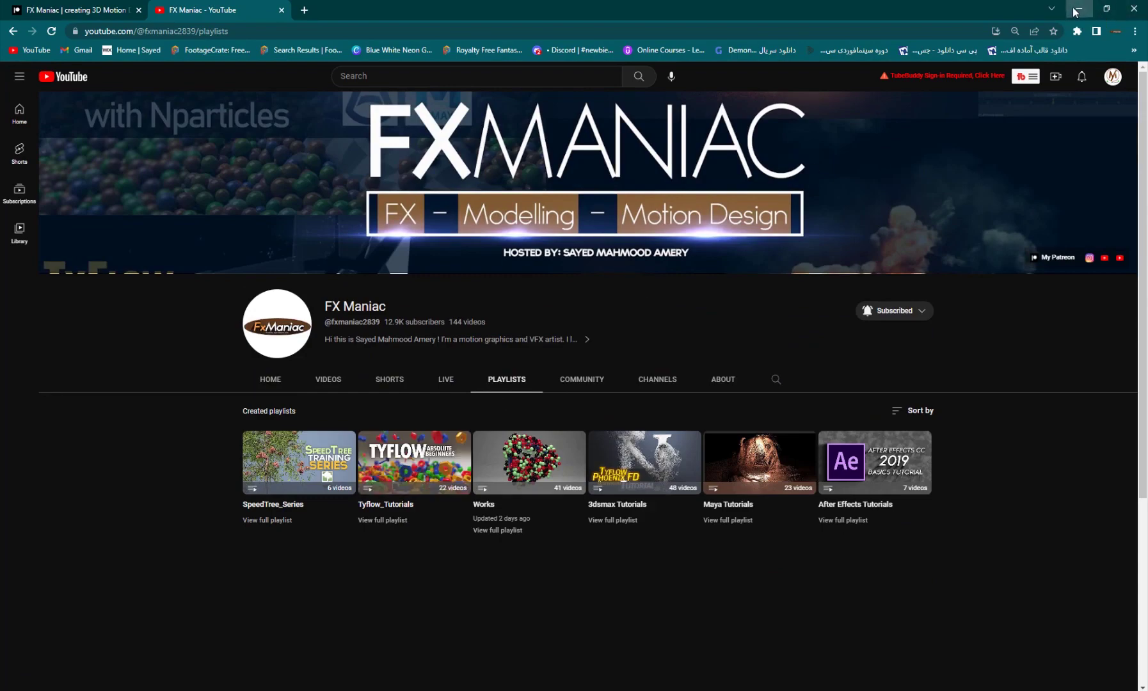
pyautogui.click(1076, 10)
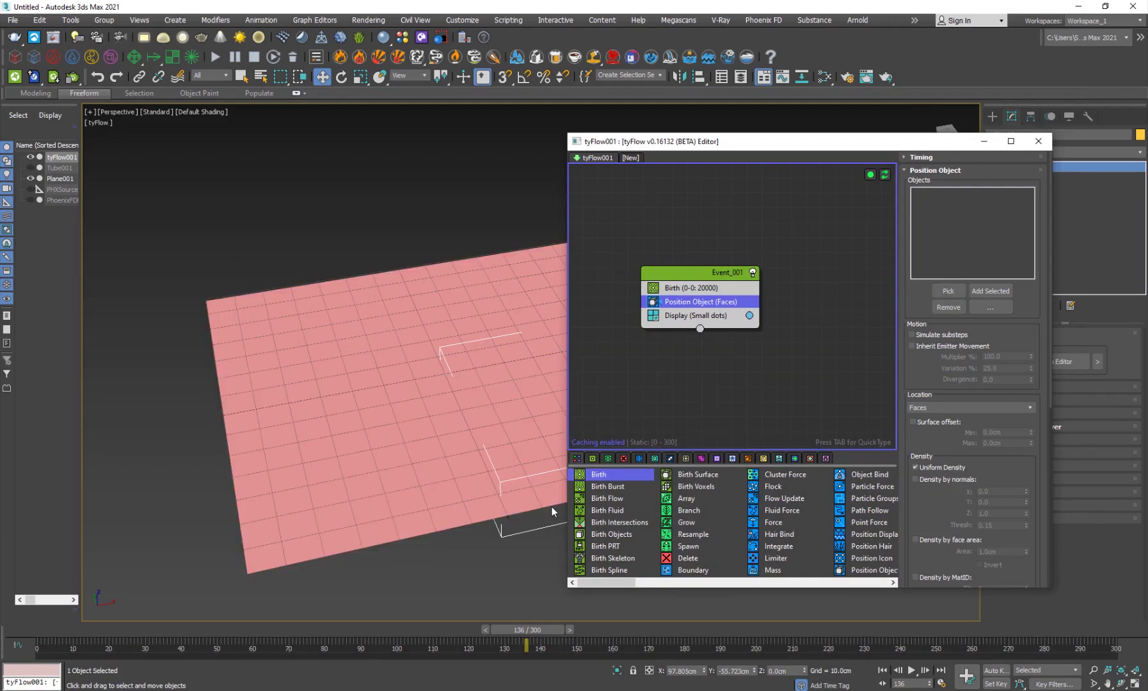
pyautogui.moveTo(642, 145); pyautogui.dragTo(615, 134)
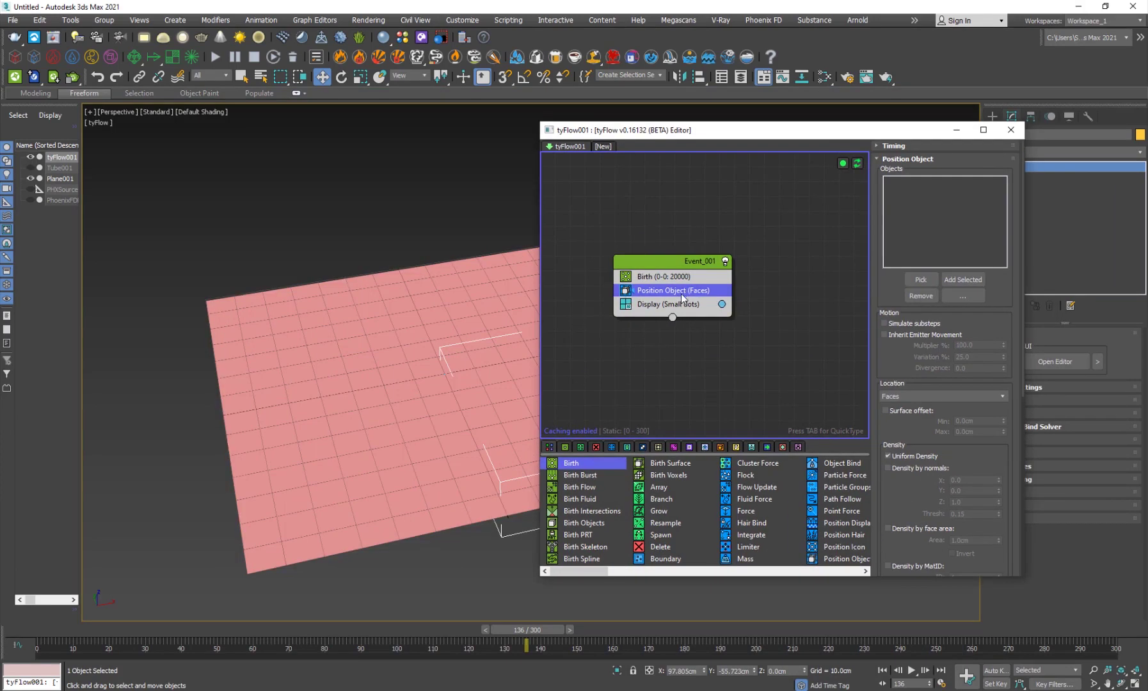
pyautogui.press('Tab')
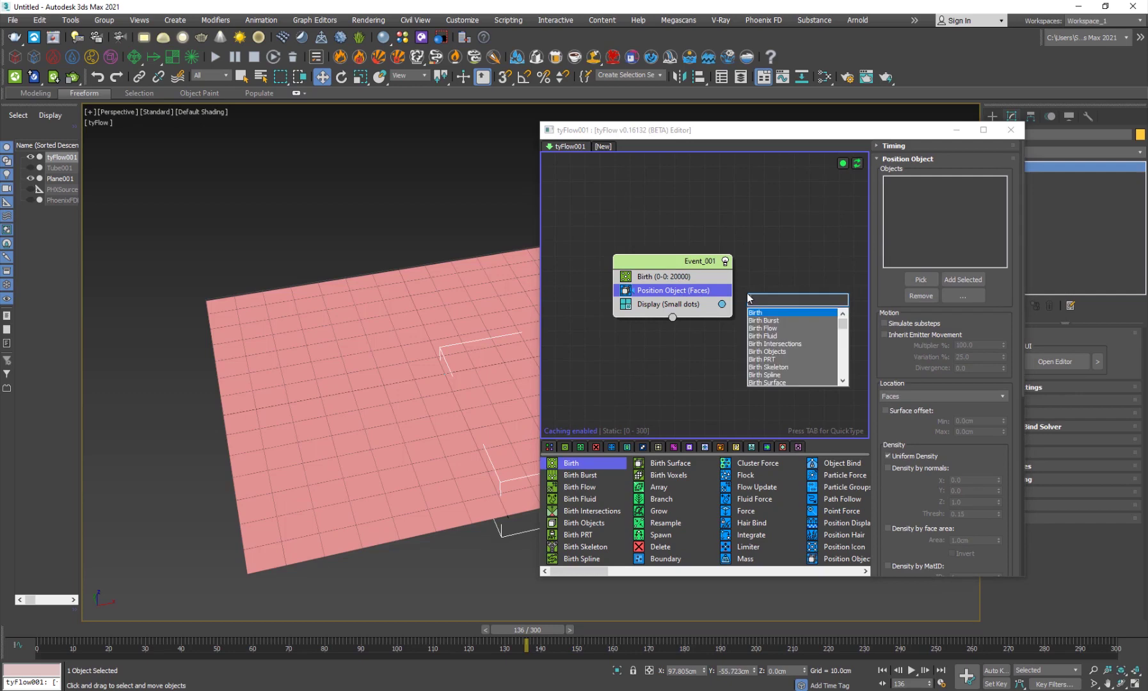
pyautogui.press('BackSpace')
pyautogui.press('Escape')
# Pick Plane001 as the Position Object operator's emitter and hide the plane in the viewport
pyautogui.click(921, 279)
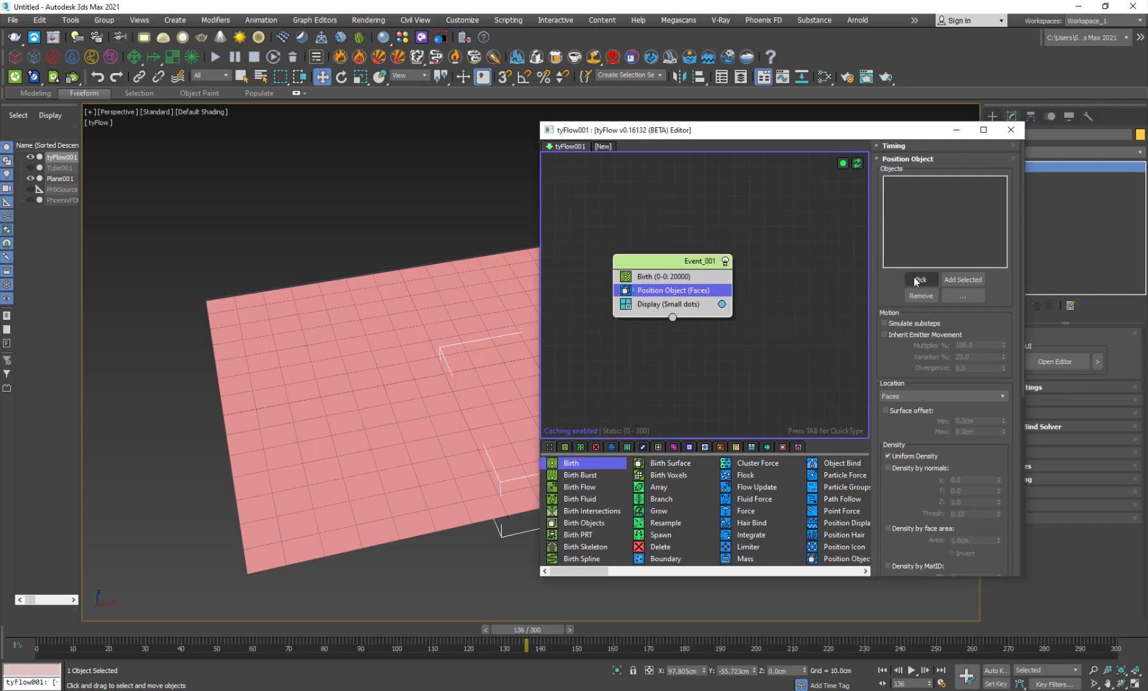
pyautogui.click(400, 374)
pyautogui.rightClick(354, 354)
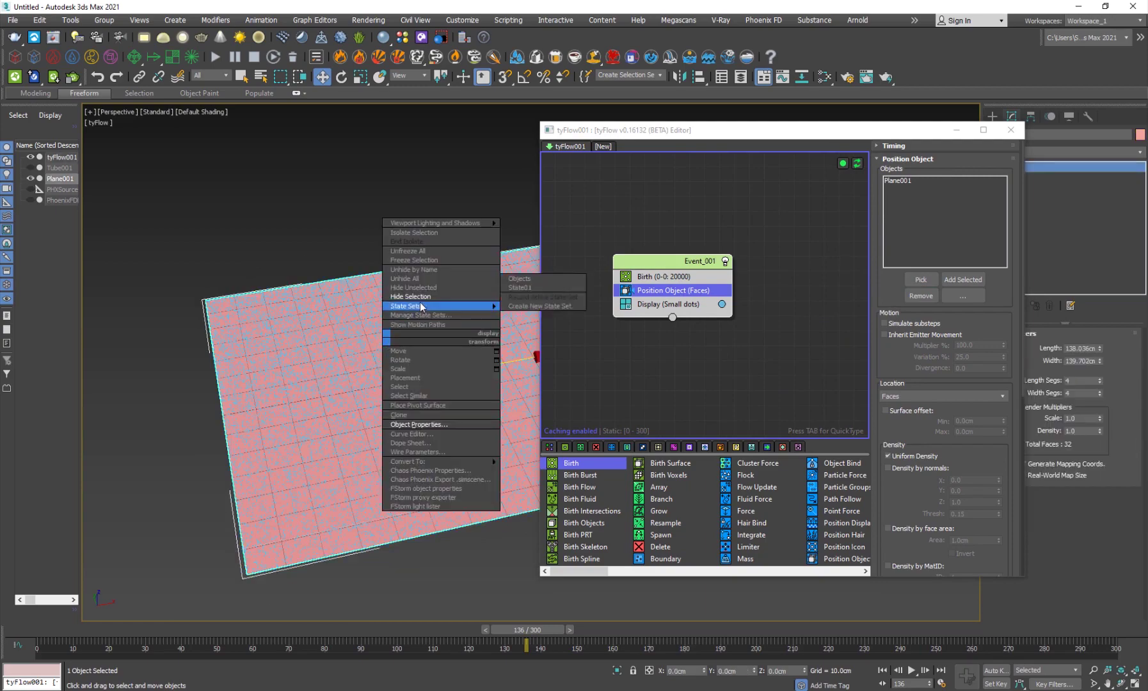
pyautogui.click(410, 326)
pyautogui.moveTo(251, 641); pyautogui.dragTo(229, 629)
pyautogui.press('w')
pyautogui.keyDown('alt'); pyautogui.moveTo(294, 506); pyautogui.dragTo(393, 457, button='middle'); pyautogui.keyUp('alt')
# Add a Fluid Force operator to the Birth event and assign PhoenixFDFire001 as its fluid node
pyautogui.moveTo(590, 131); pyautogui.dragTo(559, 112)
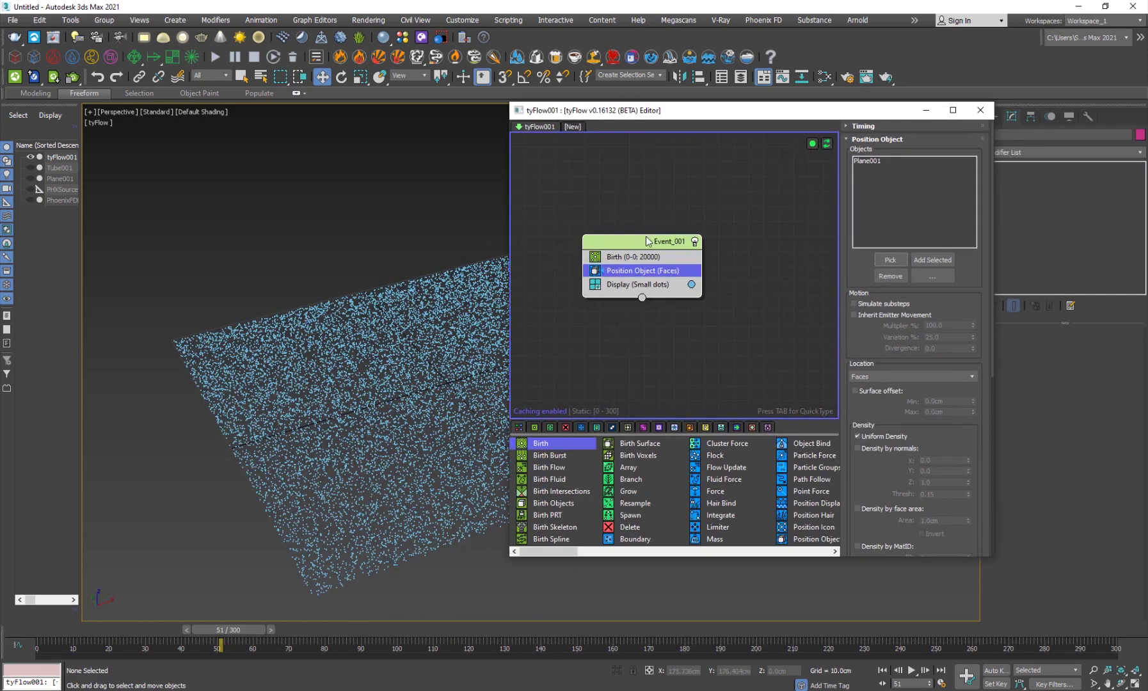
pyautogui.press('Tab')
pyautogui.write('flu')
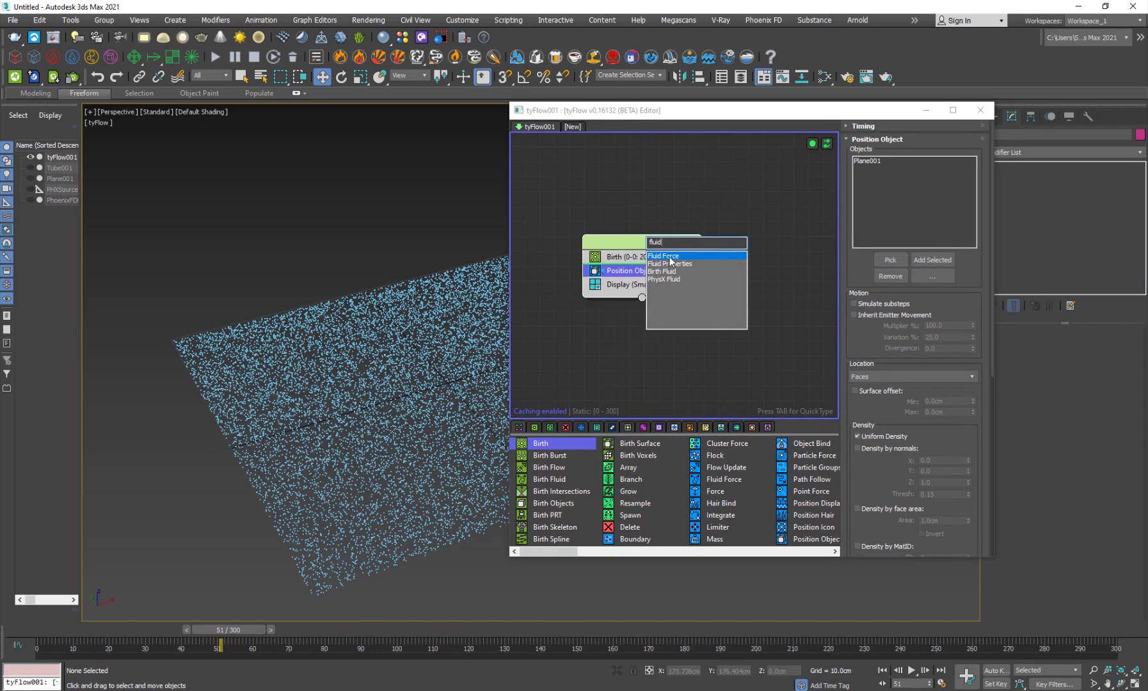
pyautogui.click(670, 256)
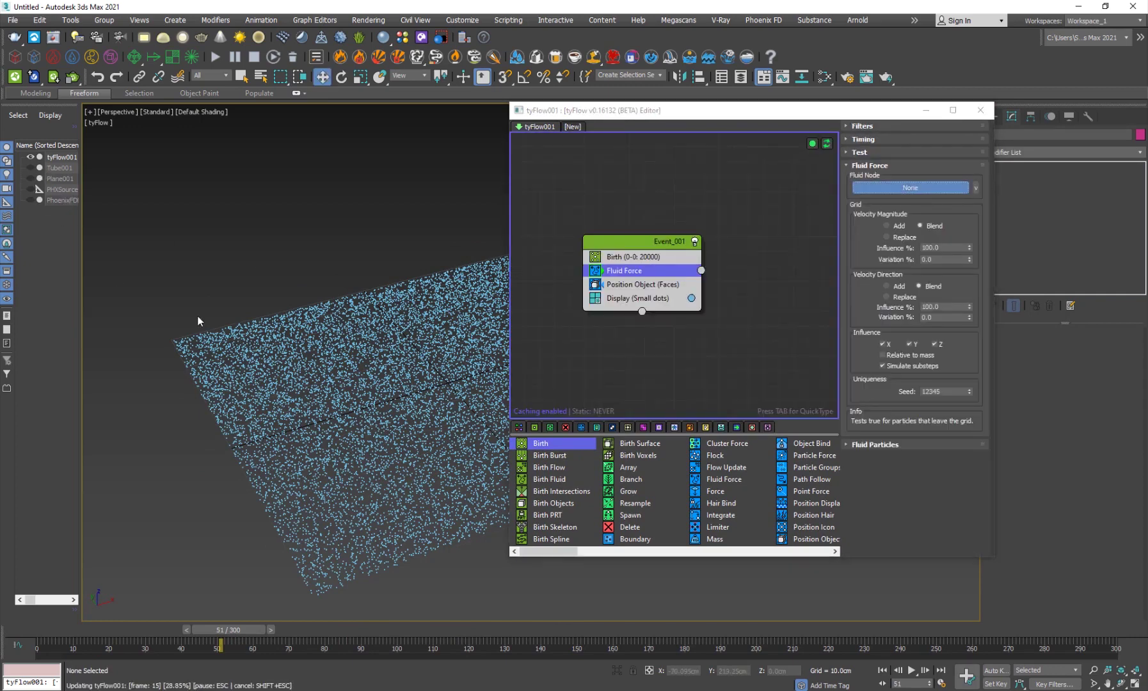
pyautogui.click(259, 365)
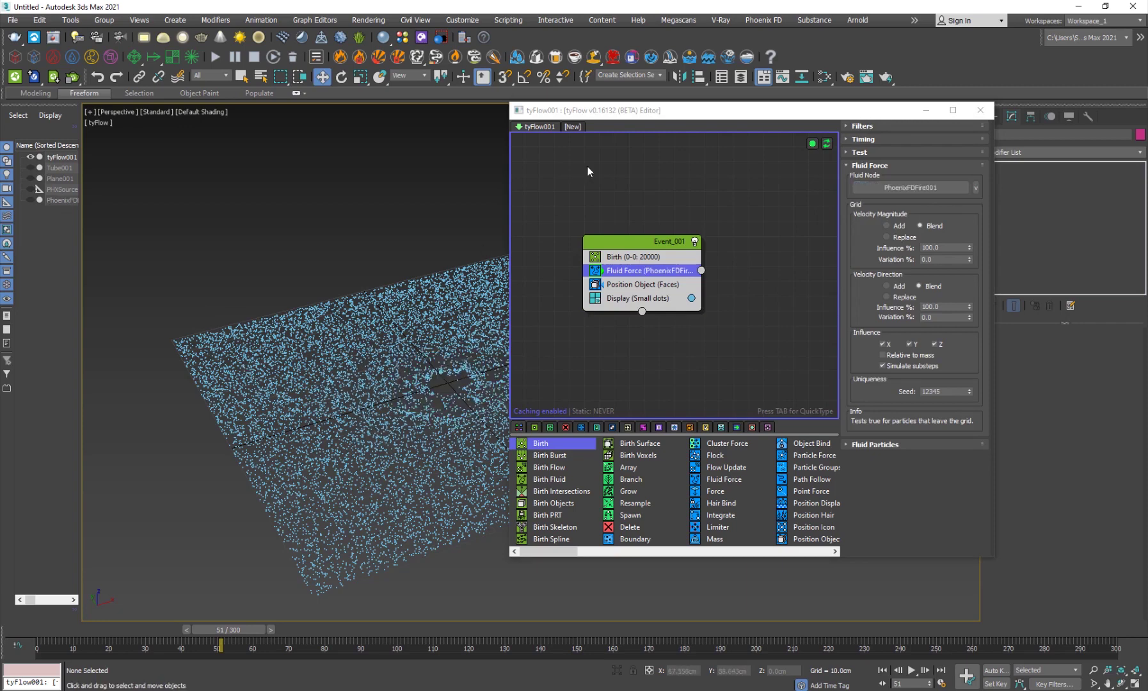
# Scrub the timeline up to frame 136 and back to frame 55 to examine the Fluid Force's effect on the particles
pyautogui.moveTo(559, 113); pyautogui.dragTo(651, 186)
pyautogui.moveTo(219, 631); pyautogui.dragTo(410, 629)
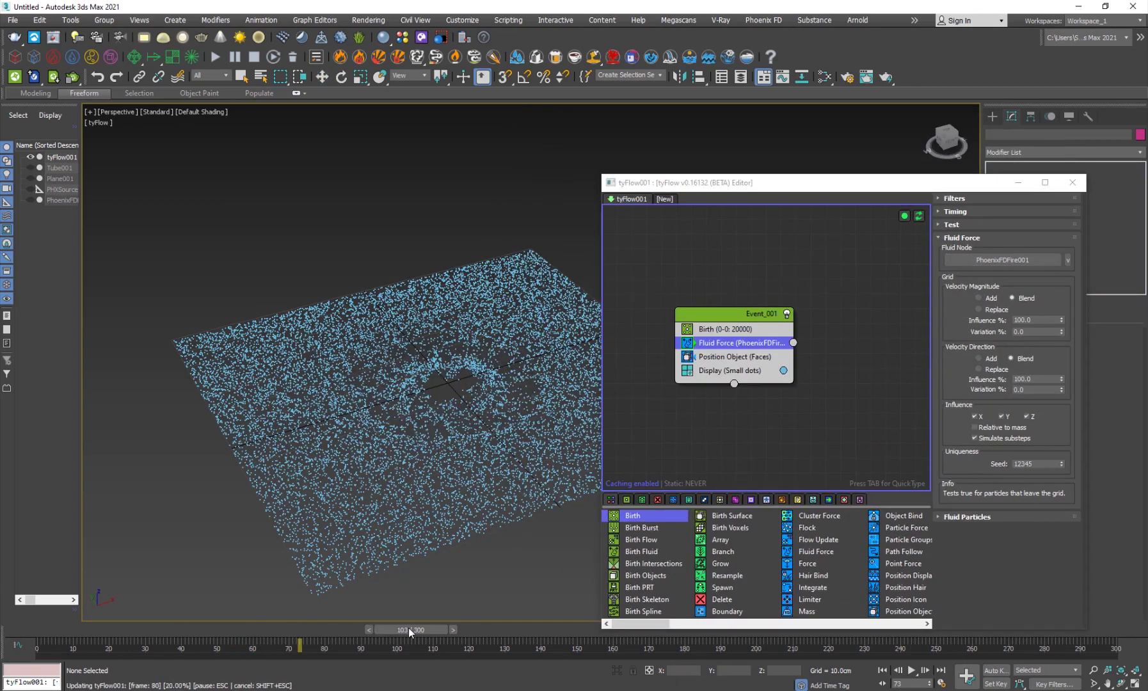
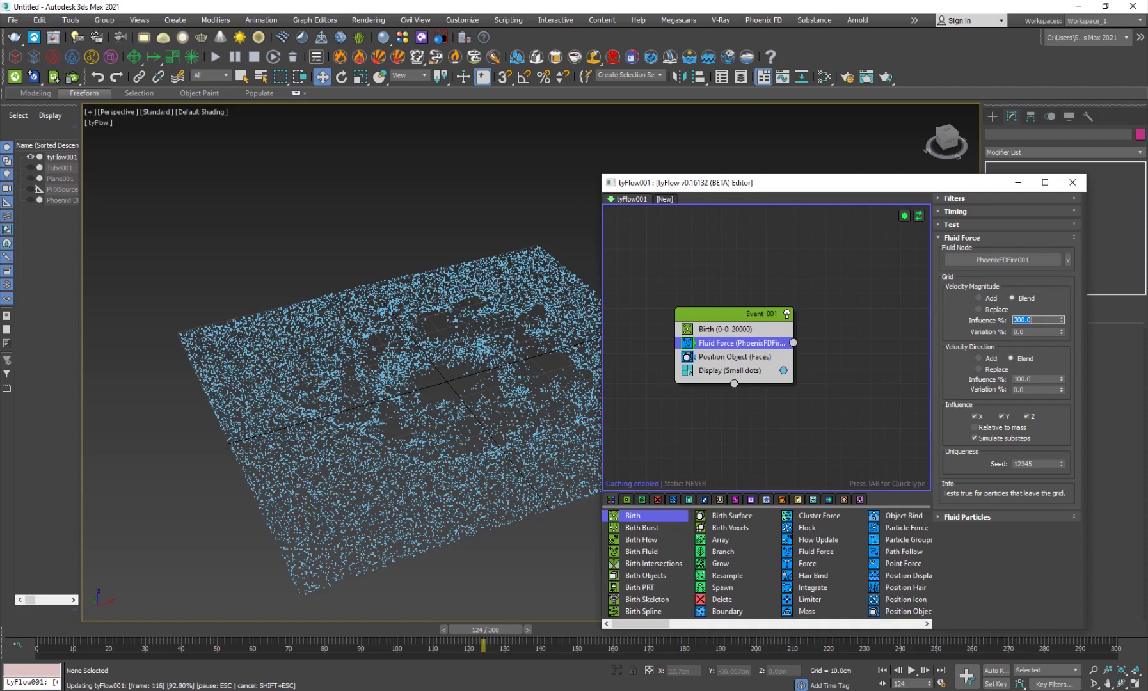
pyautogui.moveTo(501, 632); pyautogui.dragTo(525, 634)
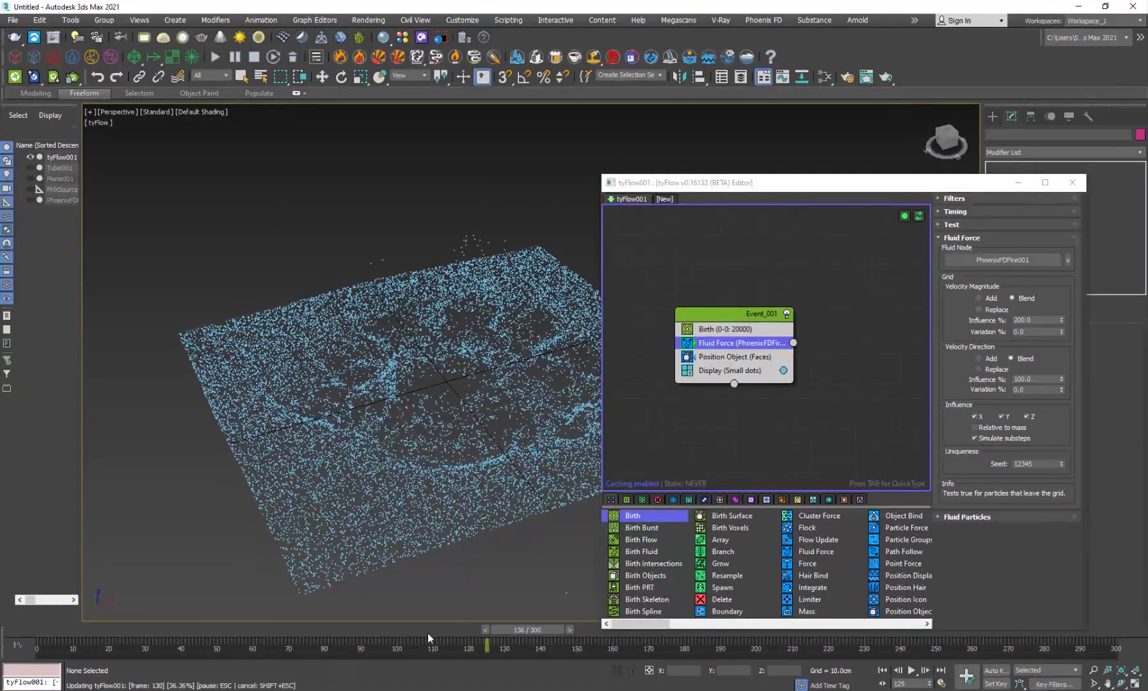
pyautogui.moveTo(289, 637); pyautogui.dragTo(235, 634)
pyautogui.press('w')
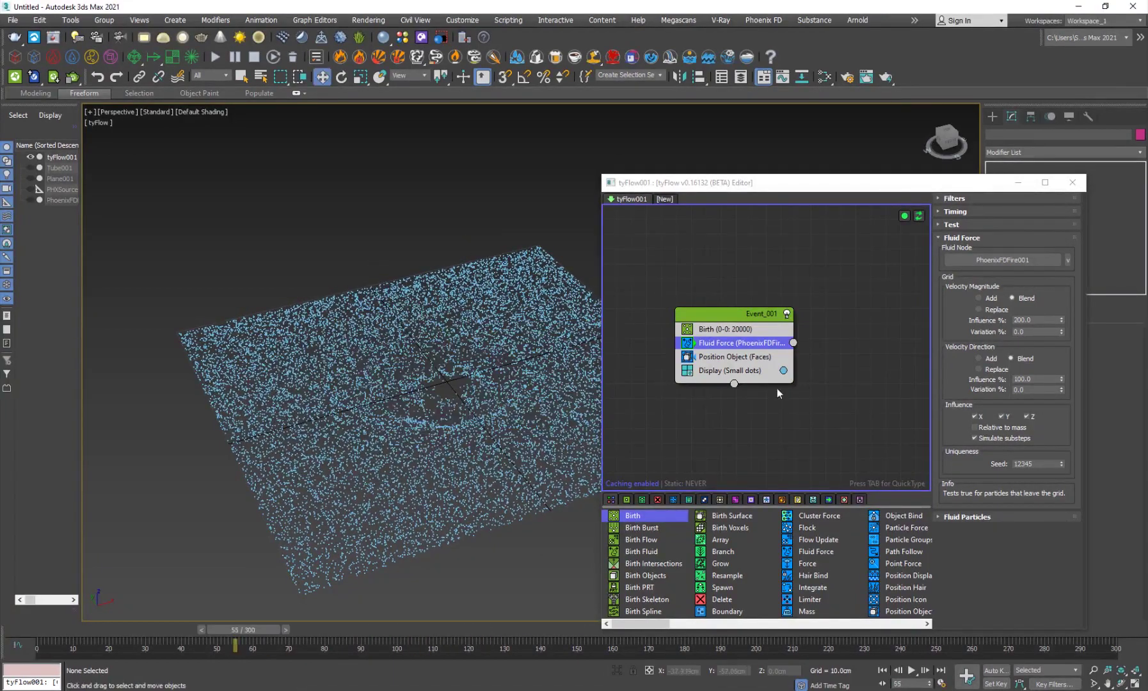
# Set the Fluid Force's velocity magnitude influence to 100% and preview the particle motion up to frame 105
pyautogui.doubleClick(1031, 322)
pyautogui.write('100')
pyautogui.press('Return')
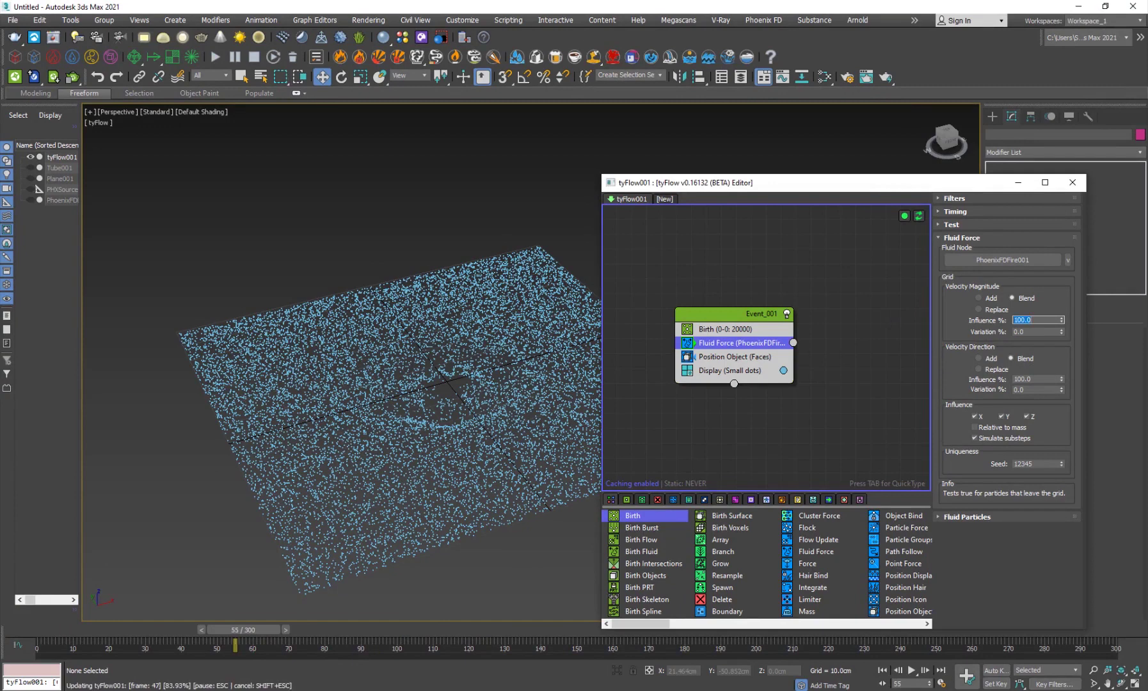
pyautogui.moveTo(241, 632); pyautogui.dragTo(401, 644)
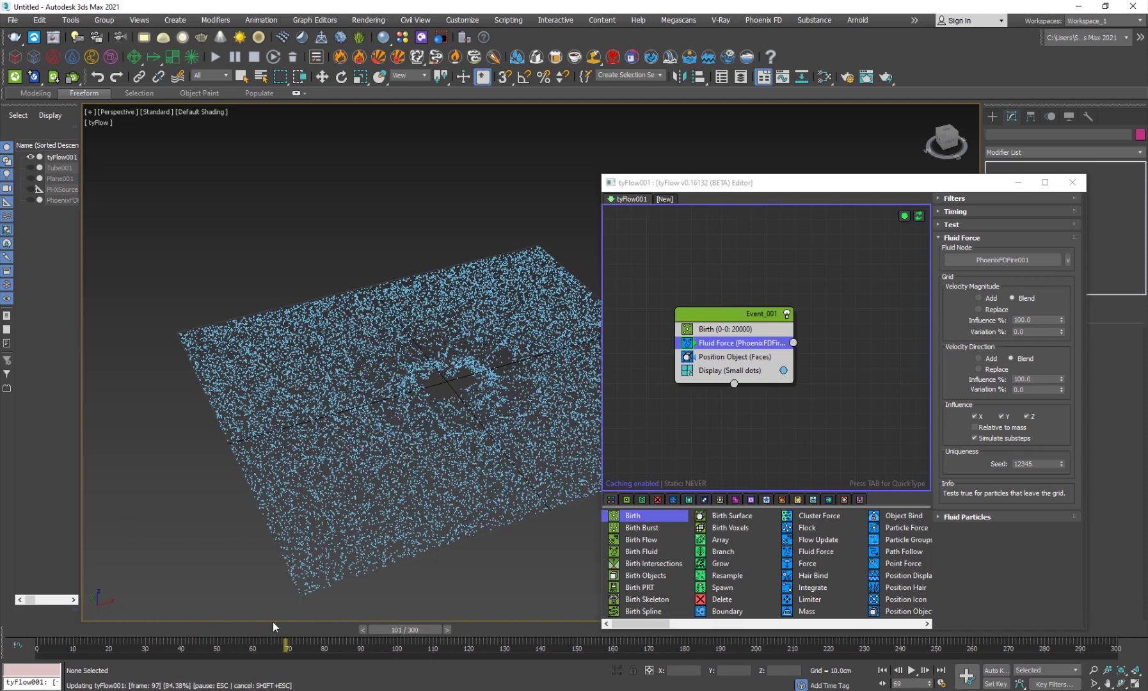
pyautogui.moveTo(395, 630)
pyautogui.mouseDown()
pyautogui.moveTo(476, 641)
pyautogui.moveTo(392, 636)
pyautogui.mouseUp()
pyautogui.moveTo(291, 642); pyautogui.dragTo(414, 636)
pyautogui.moveTo(473, 457)
pyautogui.keyDown('alt'); pyautogui.mouseDown(button='middle')
pyautogui.moveTo(410, 451)
pyautogui.moveTo(415, 469)
pyautogui.moveTo(448, 428)
pyautogui.moveTo(468, 452)
pyautogui.mouseUp(button='middle'); pyautogui.keyUp('alt')
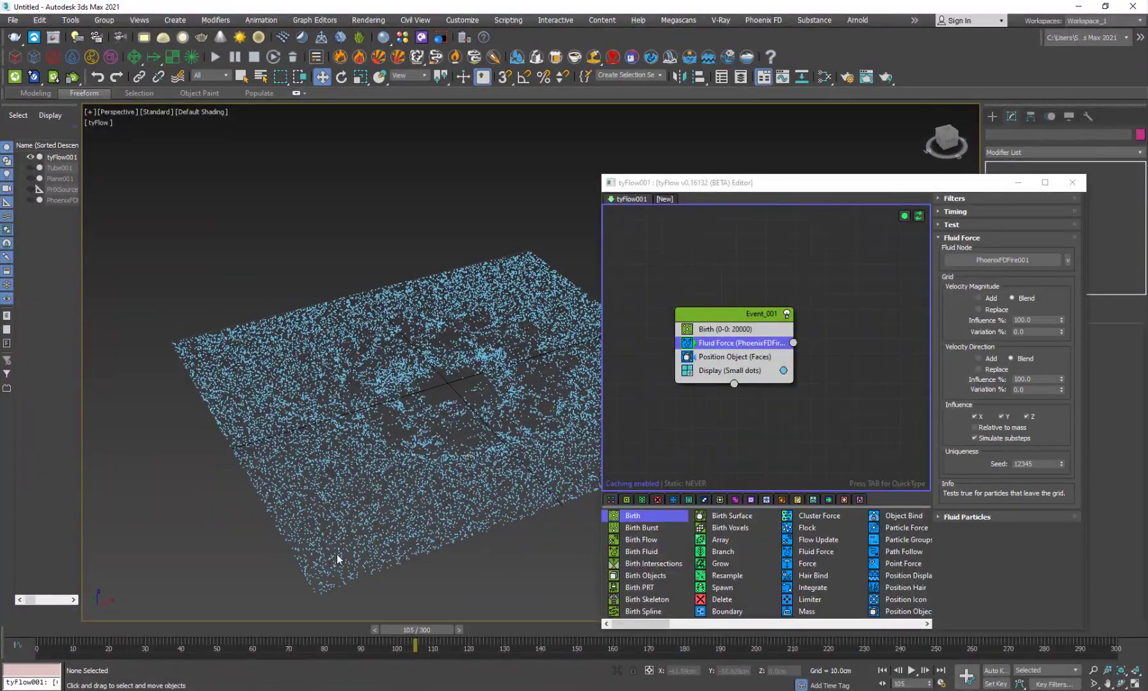
# Go back to the start frame and set the Birth operator's total to 200000 particles
pyautogui.click(128, 630)
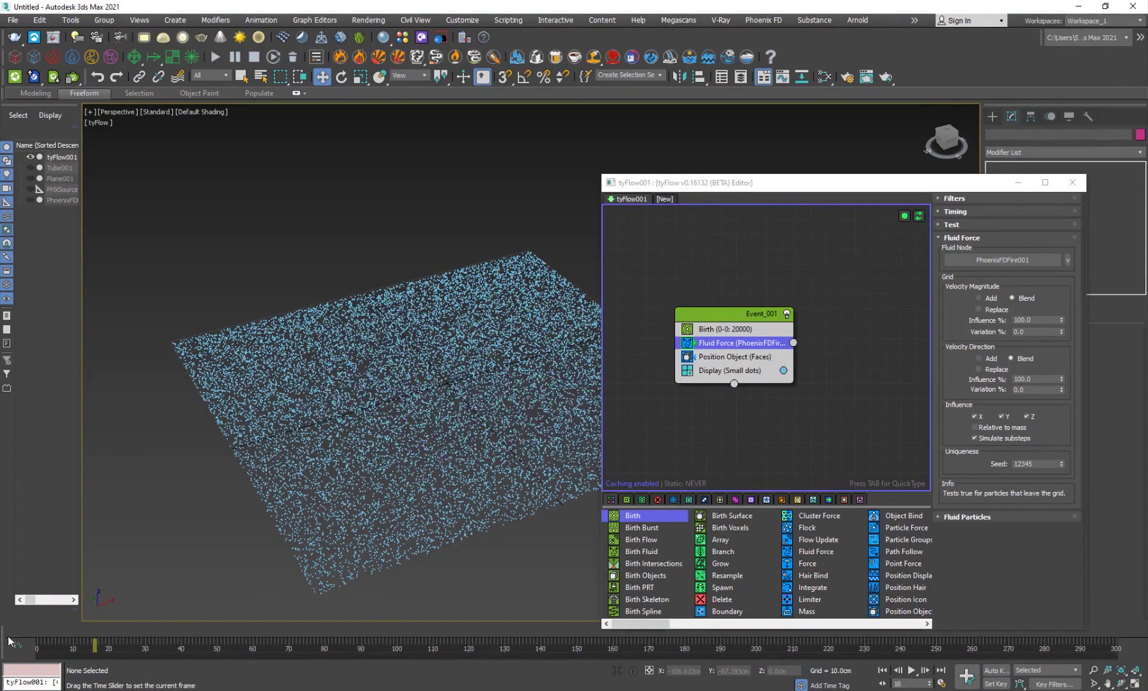
pyautogui.click(750, 329)
pyautogui.doubleClick(1046, 248)
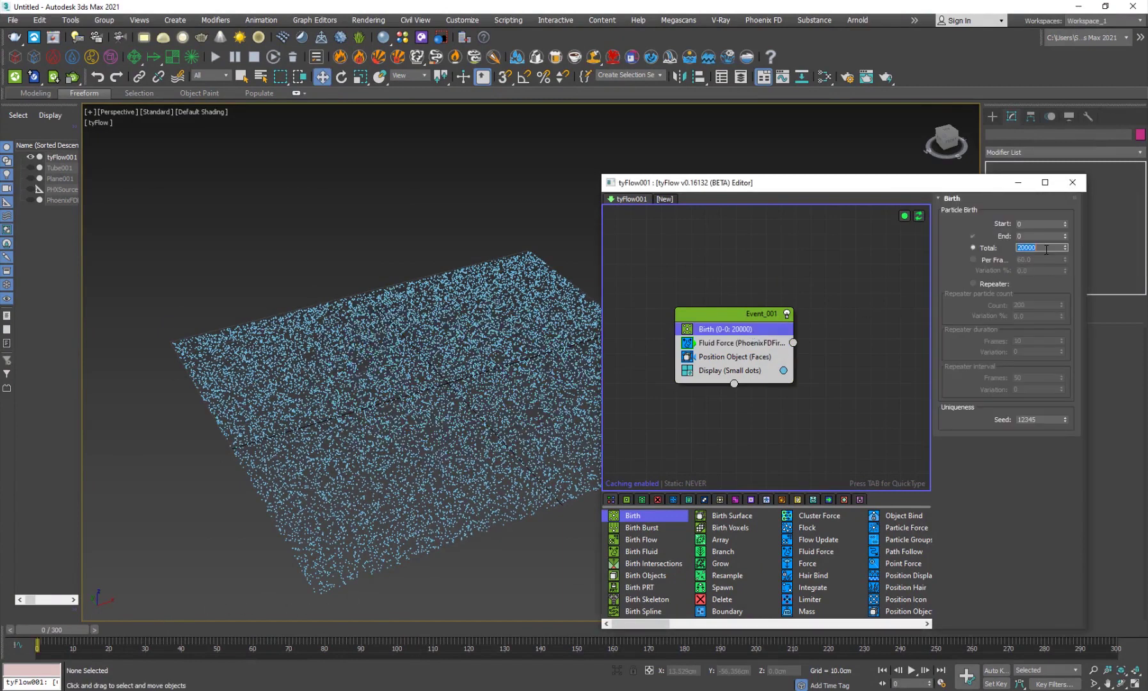
pyautogui.write('0')
pyautogui.press('Return')
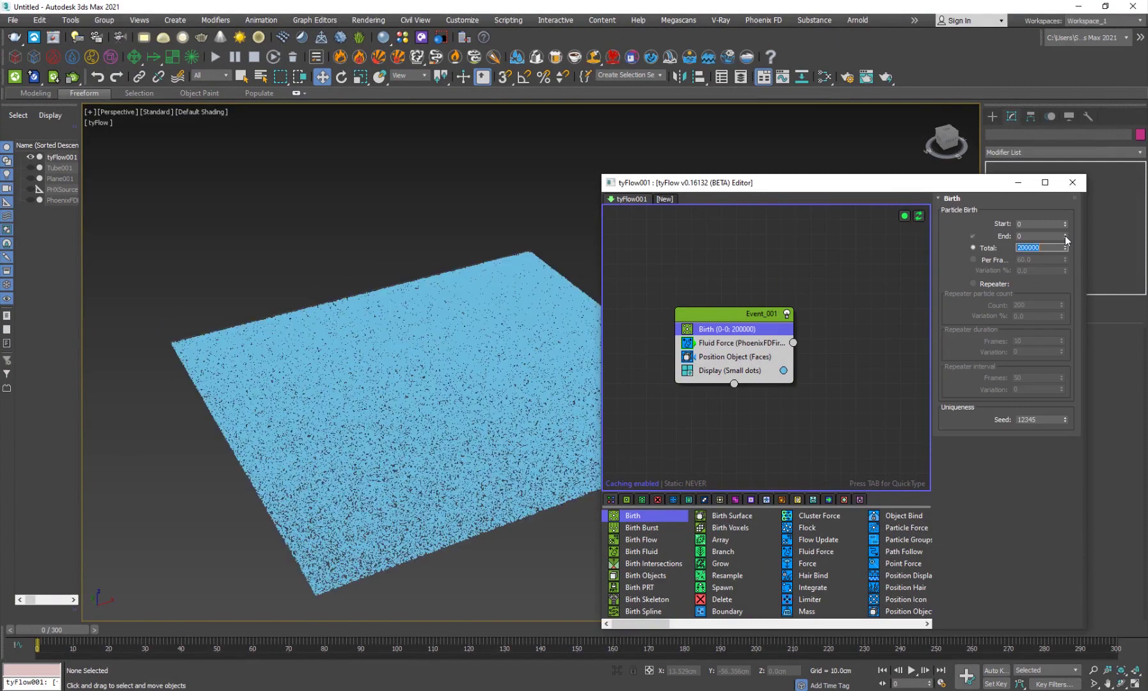
# Scrub the timeline to frame 117 and examine the denser particle swirls up close
pyautogui.moveTo(136, 631); pyautogui.dragTo(313, 631)
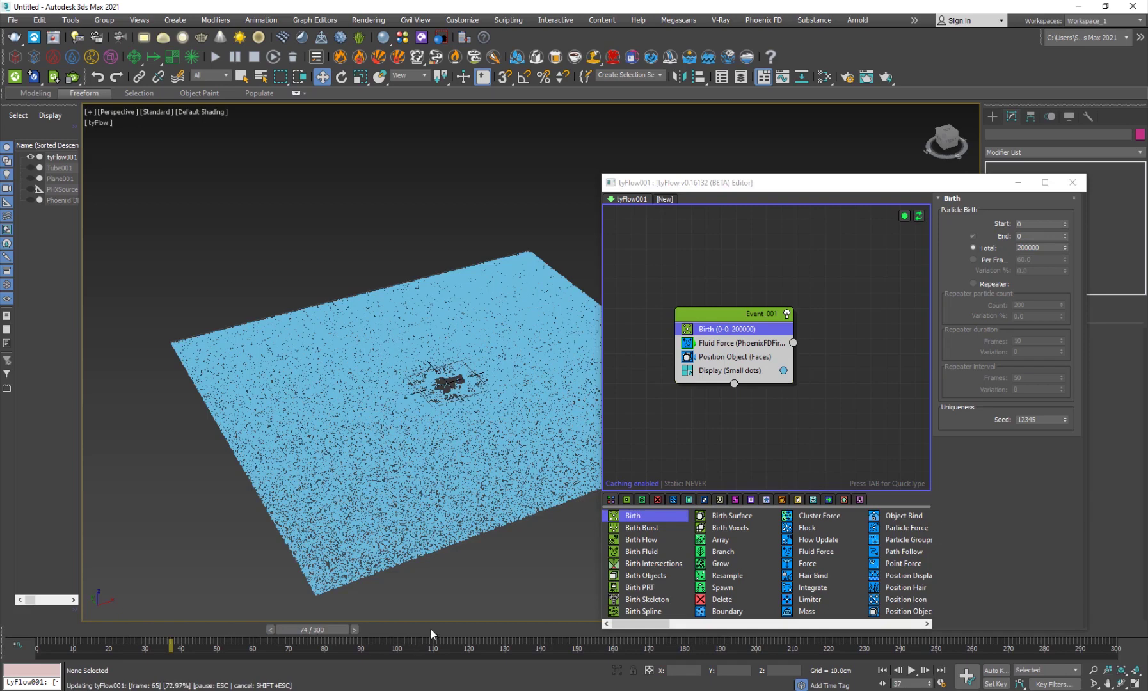
pyautogui.moveTo(434, 627); pyautogui.dragTo(458, 629)
pyautogui.press('w')
pyautogui.keyDown('alt'); pyautogui.moveTo(448, 564); pyautogui.dragTo(448, 448, button='middle'); pyautogui.keyUp('alt')
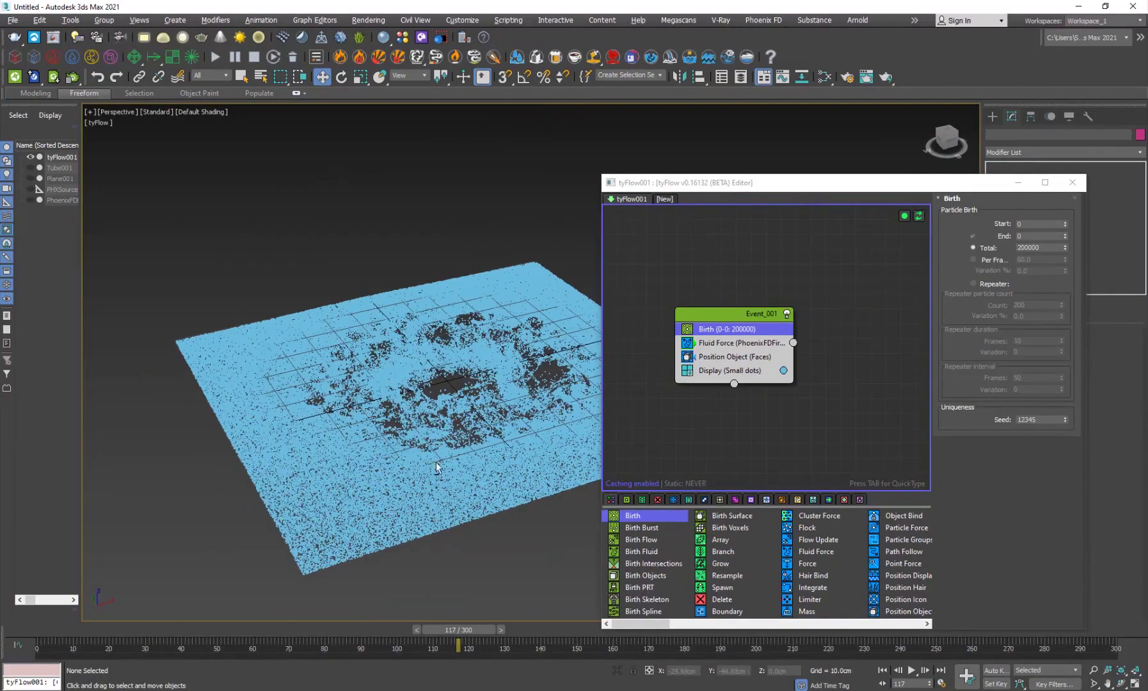
pyautogui.scroll(3, 487, 393)
pyautogui.scroll(-1, 486, 393)
pyautogui.scroll(2, 493, 392)
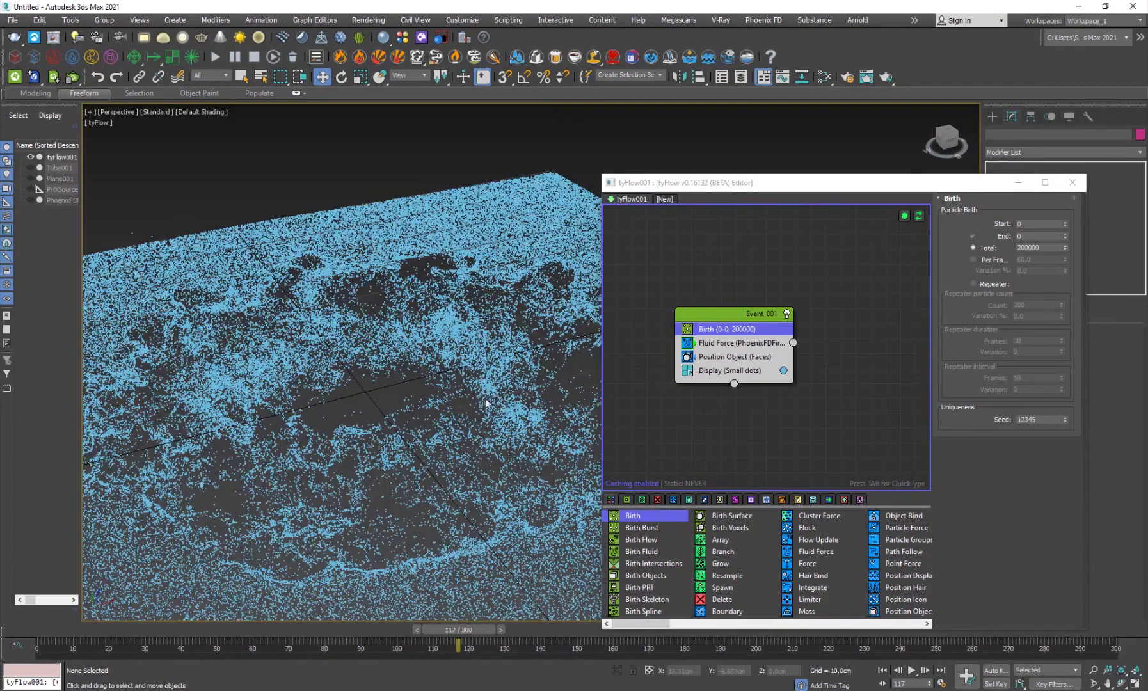
pyautogui.scroll(-1, 457, 407)
pyautogui.click(742, 322)
pyautogui.press('Tab')
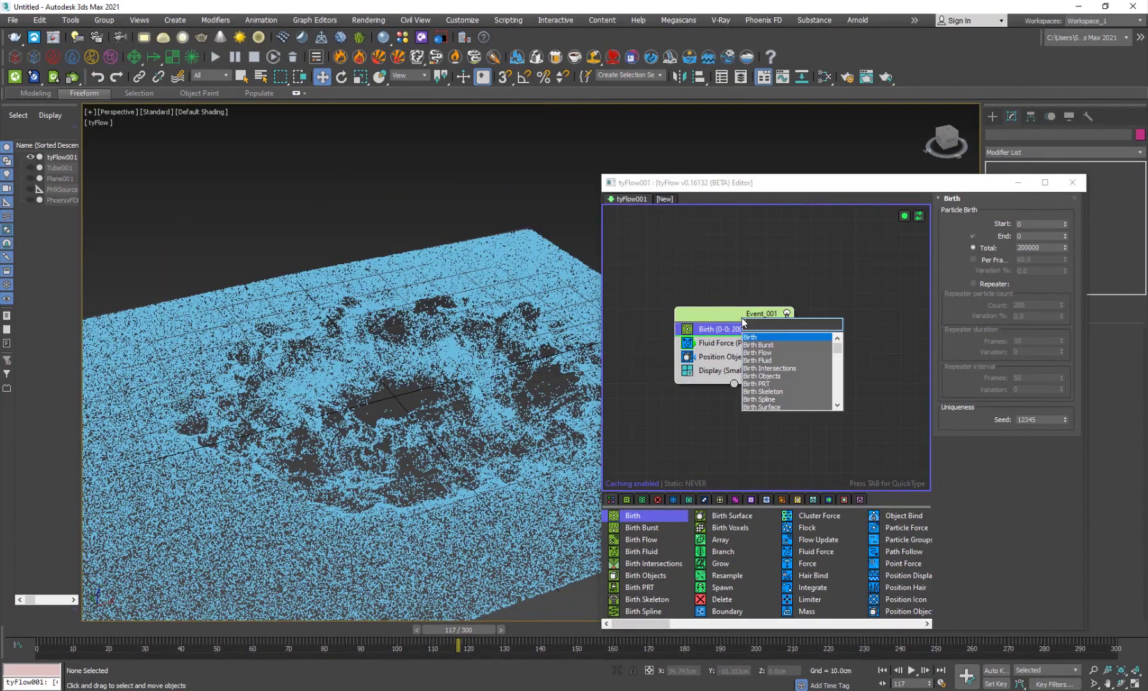
pyautogui.press('Escape')
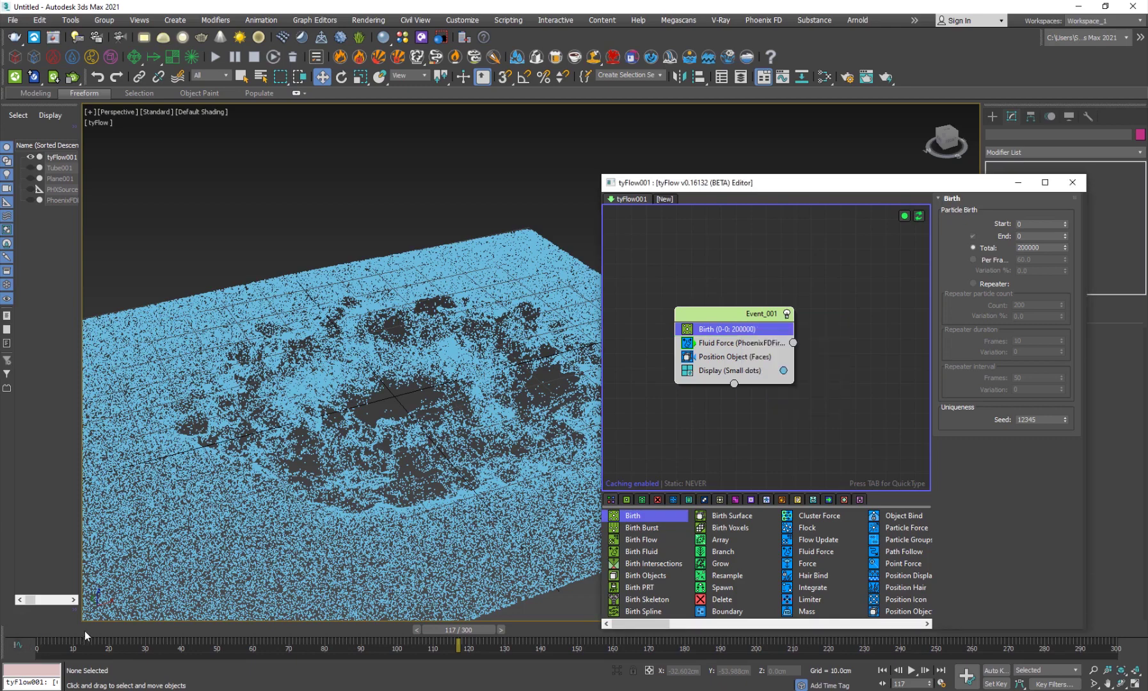
# Return to frame 0 and add a Shape operator to the event, using the 3D Geosphere (LowRes) mesh
pyautogui.press('Home')
pyautogui.press('Tab')
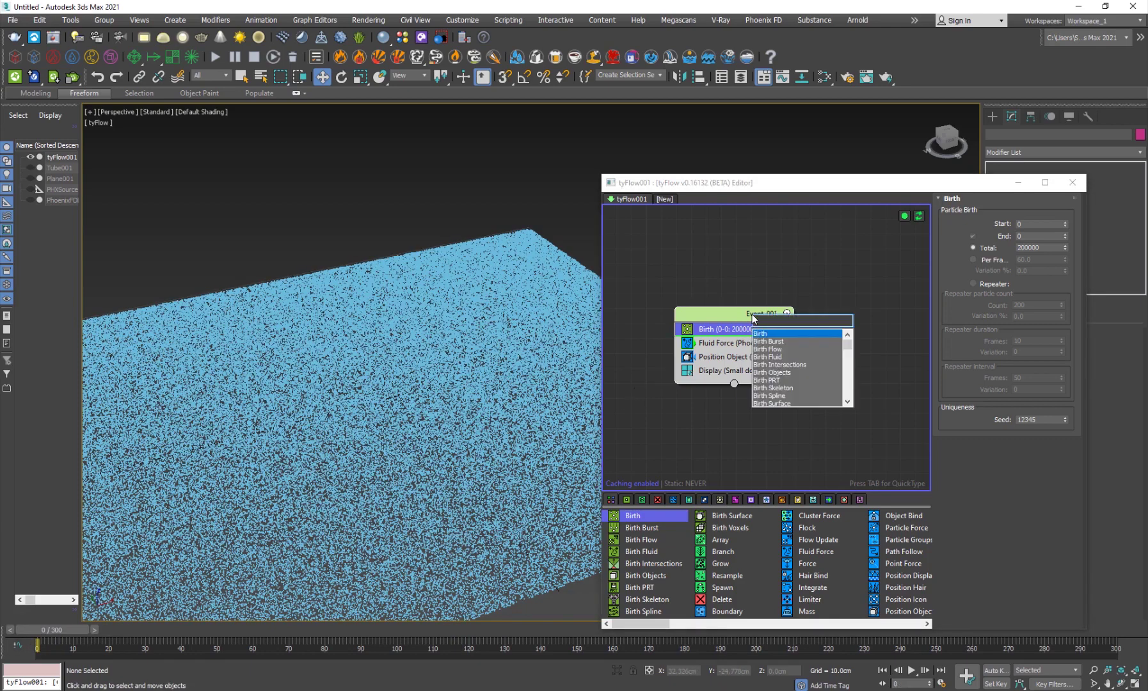
pyautogui.write('shap')
pyautogui.press('Return')
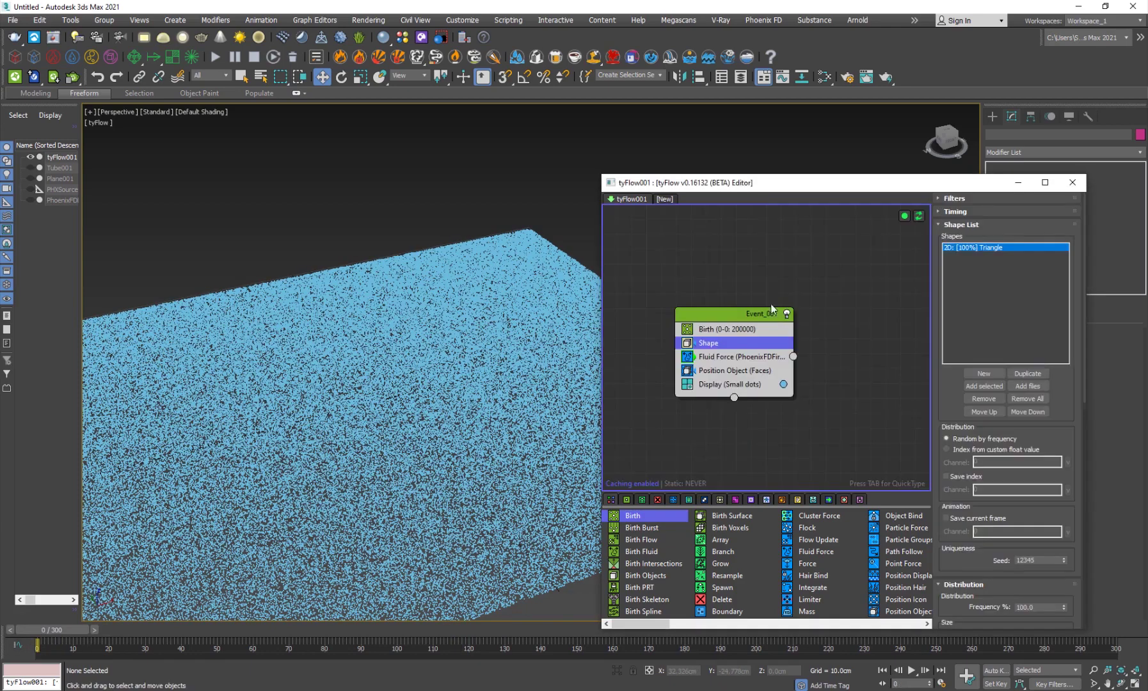
pyautogui.scroll(-5, 956, 563)
pyautogui.click(959, 464)
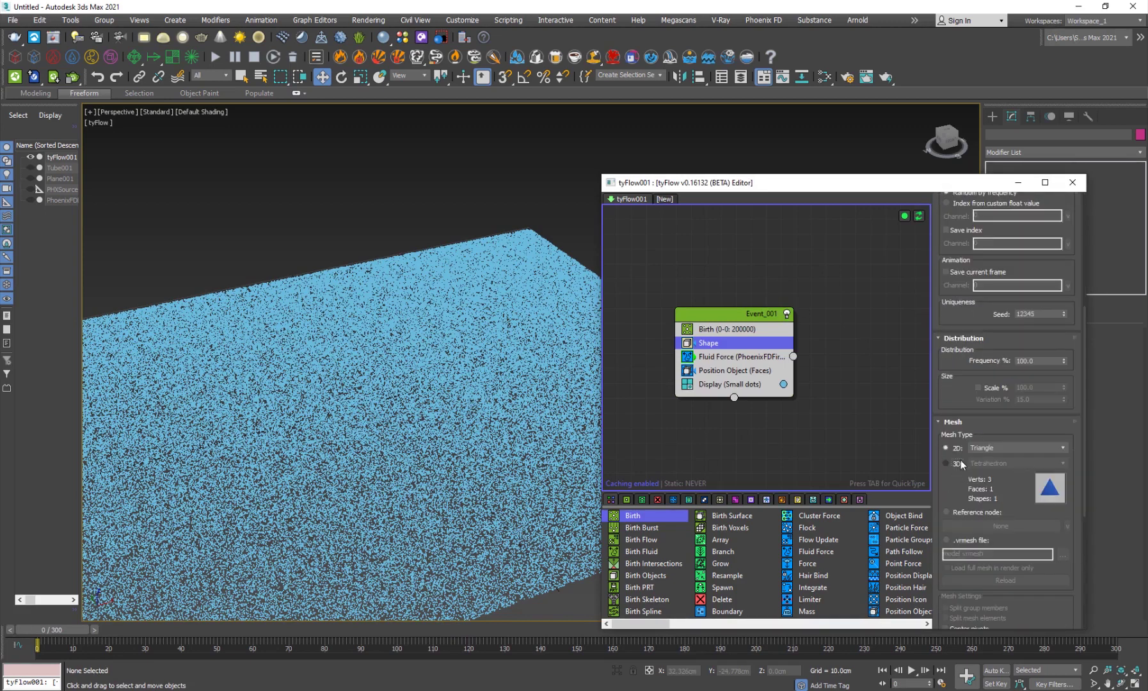
pyautogui.click(993, 463)
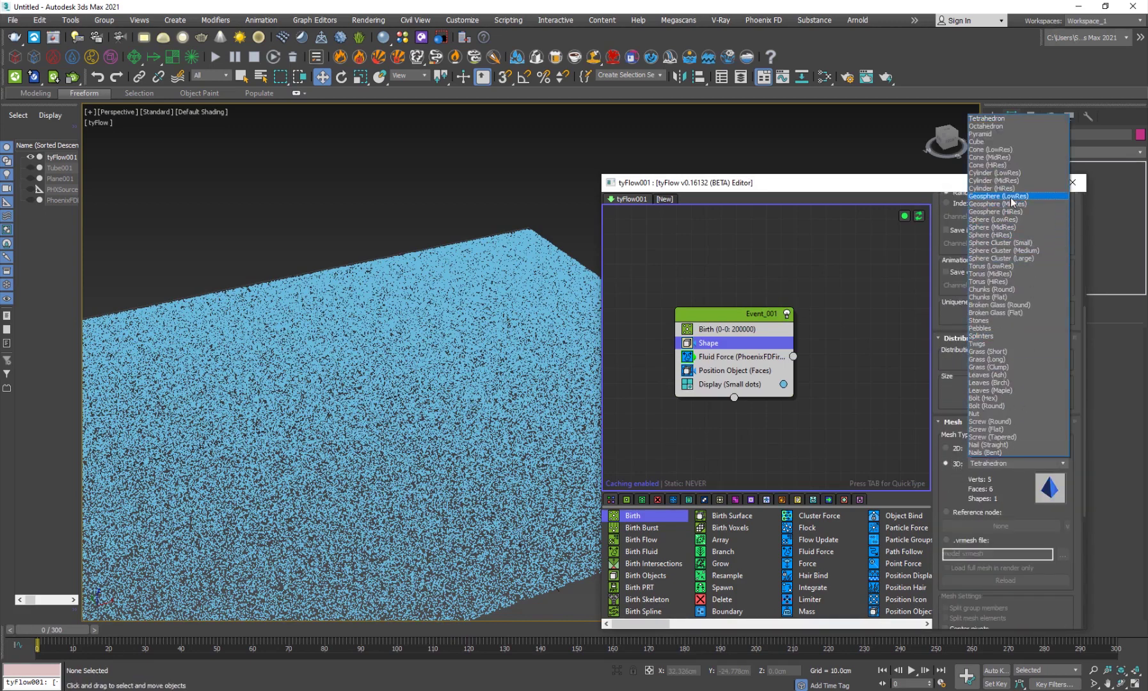
pyautogui.click(1009, 197)
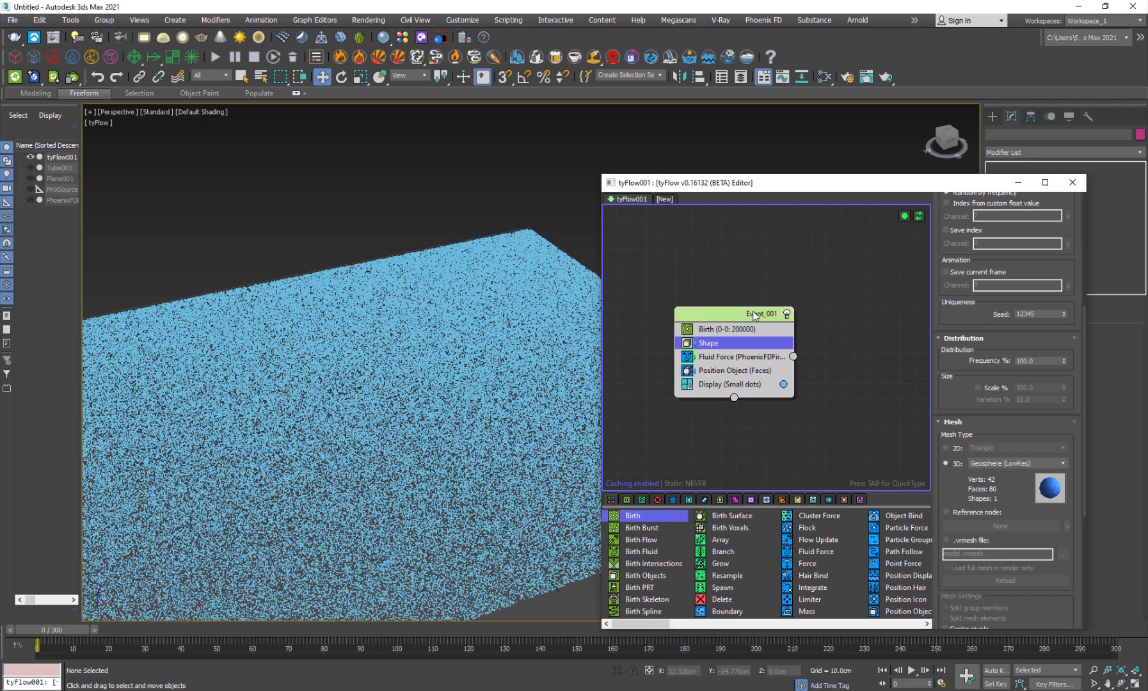
# Add a Scale operator to the event and open the Display operator's settings
pyautogui.press('Tab')
pyautogui.write('sca')
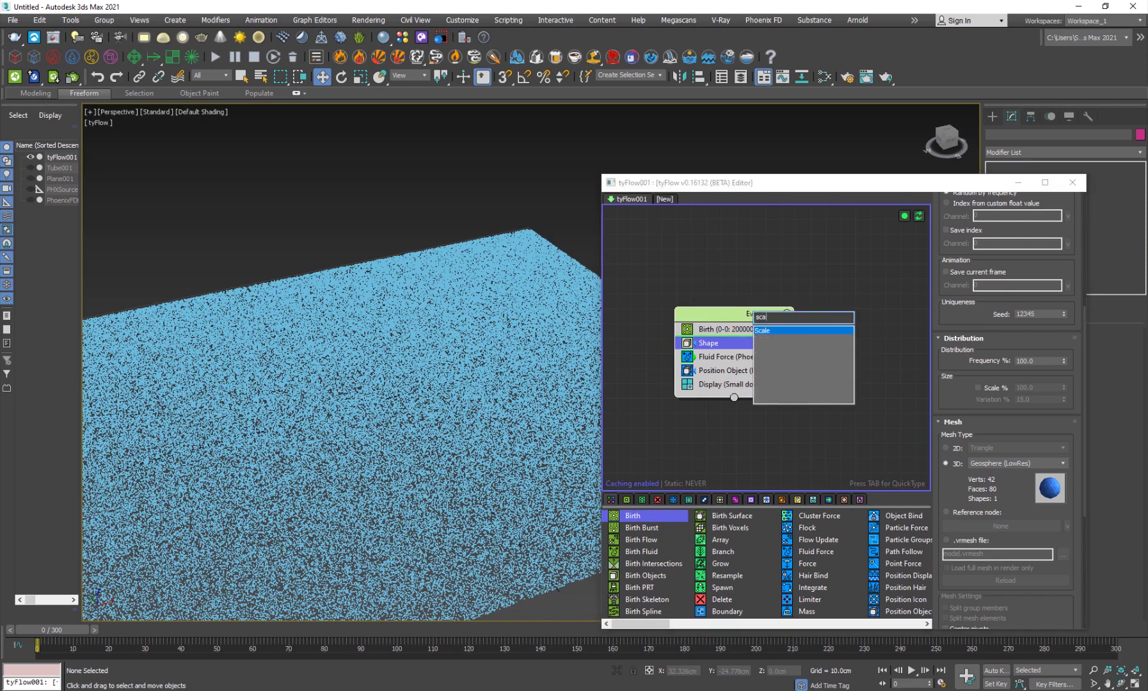
pyautogui.press('Return')
pyautogui.click(730, 398)
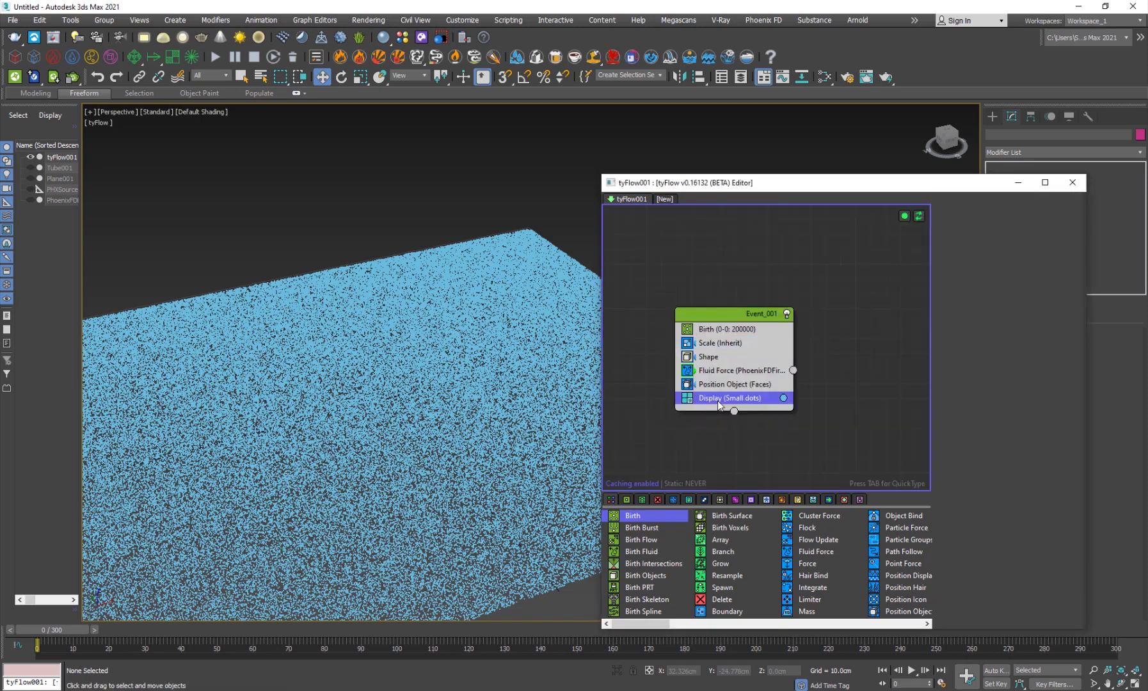
# Set the Display operator's type to Geometry so the particles show their sphere meshes
pyautogui.click(966, 223)
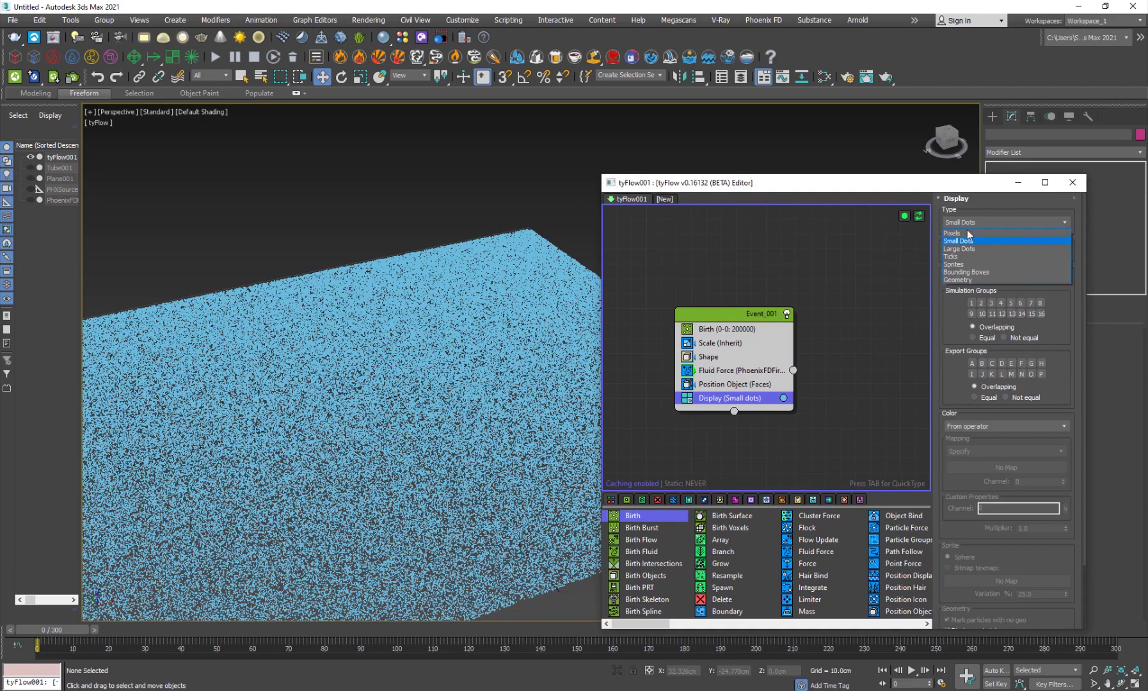
pyautogui.click(953, 280)
pyautogui.scroll(2, 428, 415)
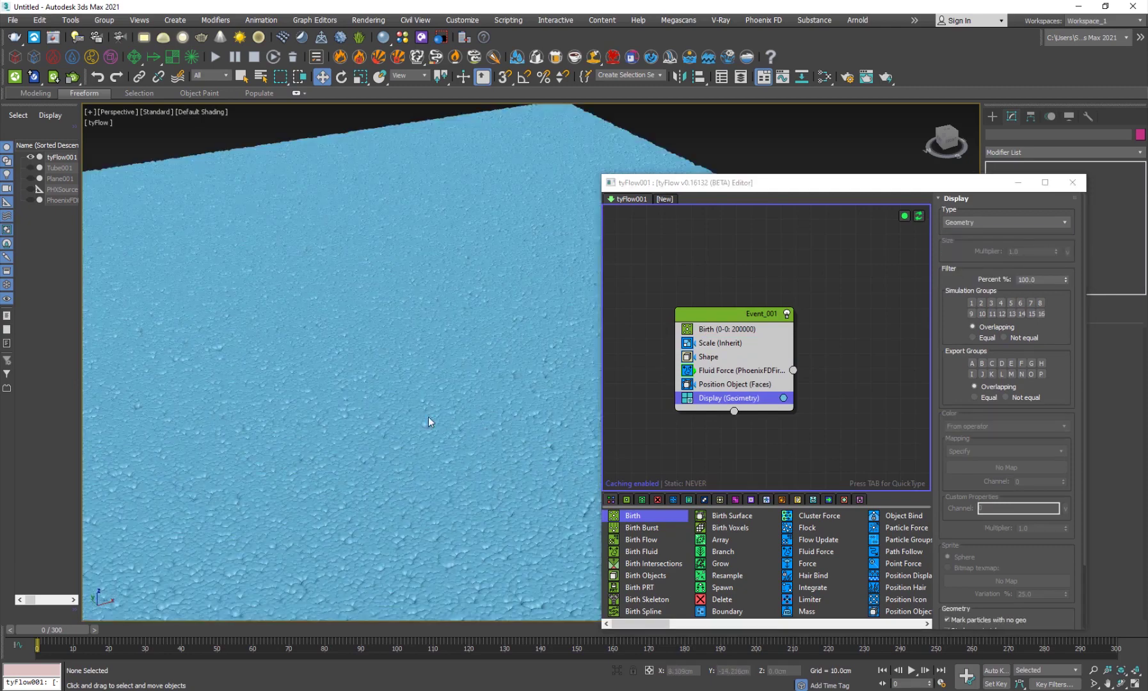
pyautogui.scroll(-2, 428, 416)
# Set the Scale operator's scale value to 20% on all three axes
pyautogui.click(727, 344)
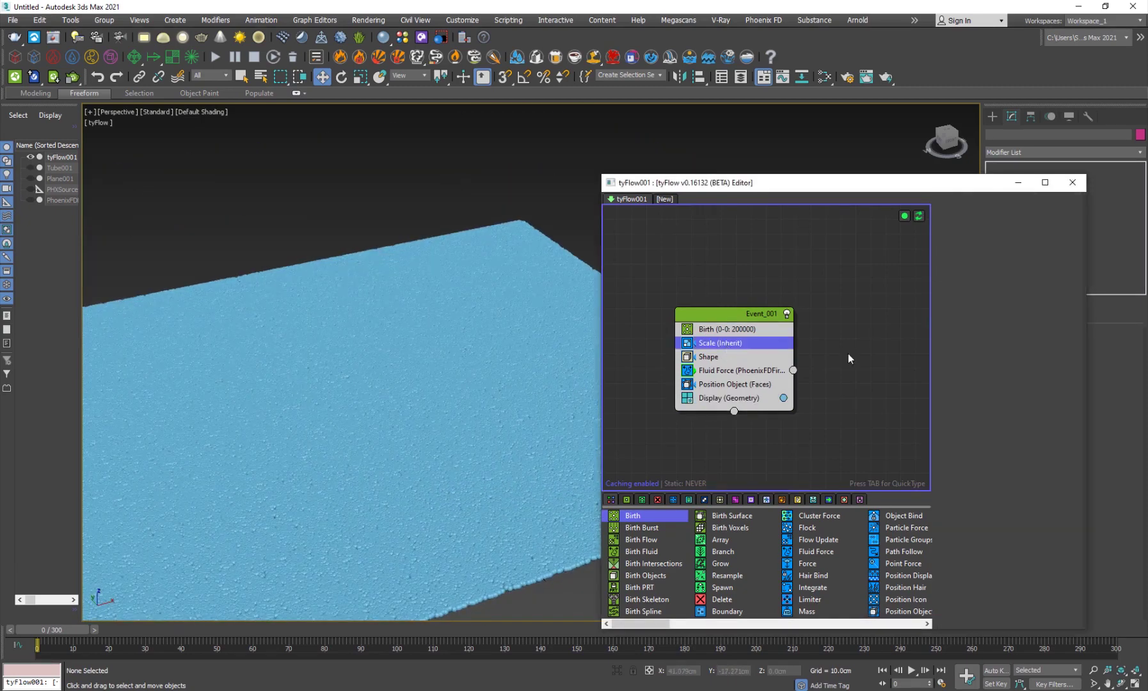
pyautogui.click(1034, 311)
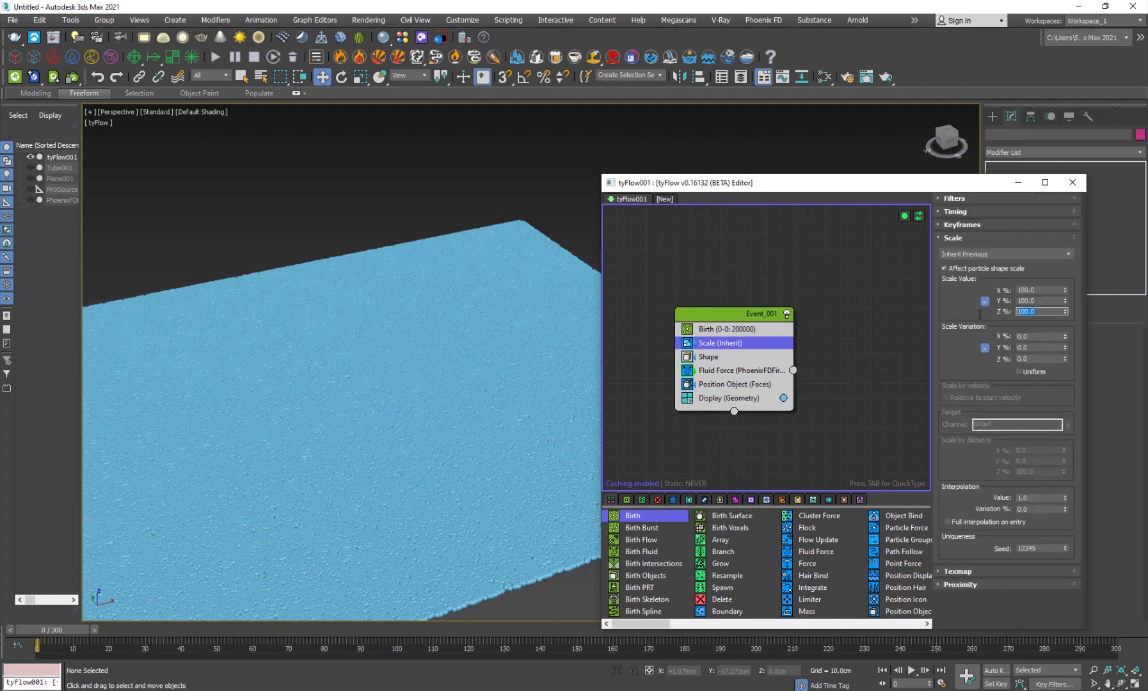
pyautogui.write('20')
pyautogui.press('Return')
pyautogui.scroll(2, 357, 428)
pyautogui.scroll(1, 357, 428)
pyautogui.scroll(-5, 433, 408)
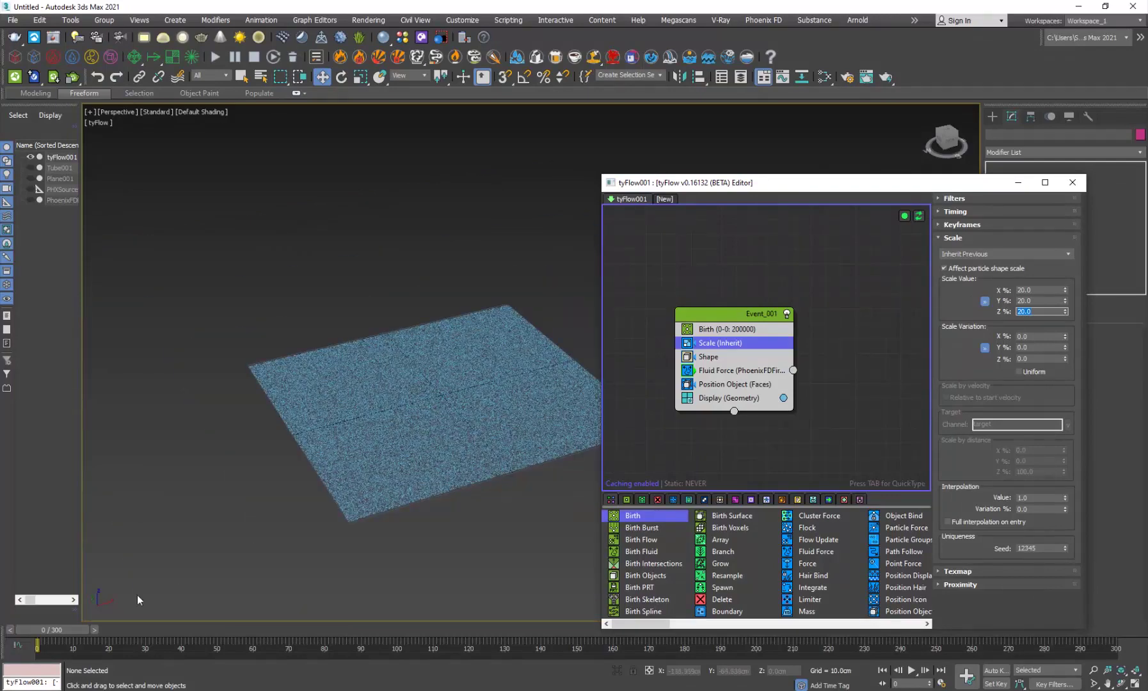
# Move the timeline through frames 49 and 87 to 118 and examine the scaled particles spreading
pyautogui.moveTo(60, 634); pyautogui.dragTo(222, 630)
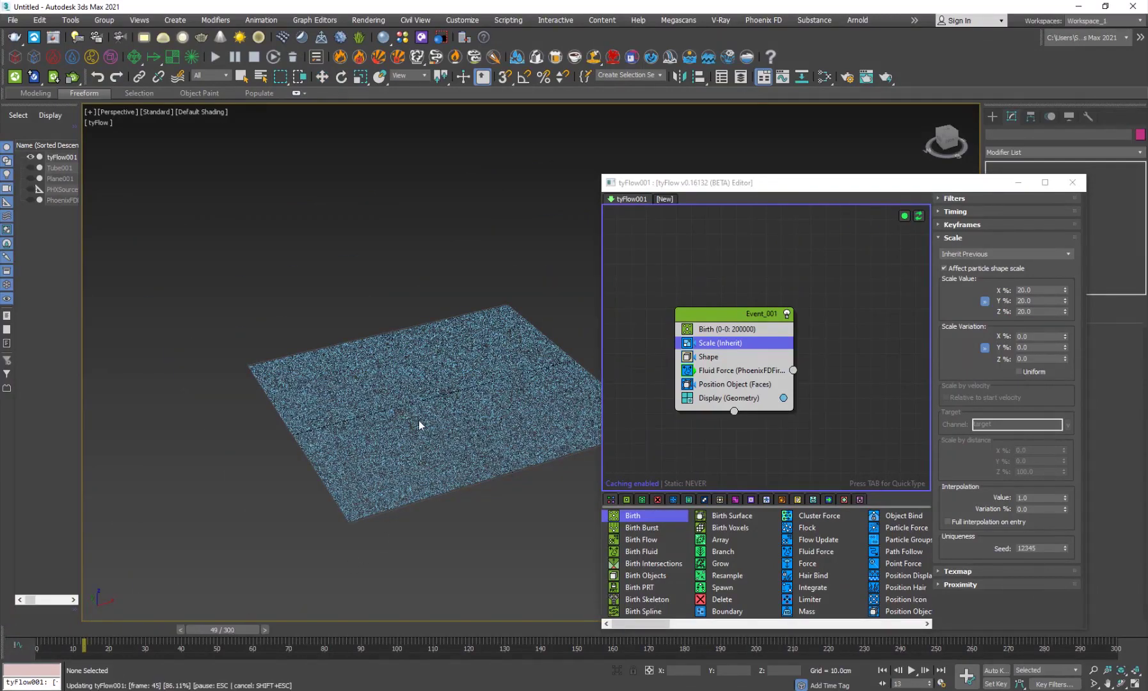
pyautogui.press('w')
pyautogui.scroll(3, 408, 423)
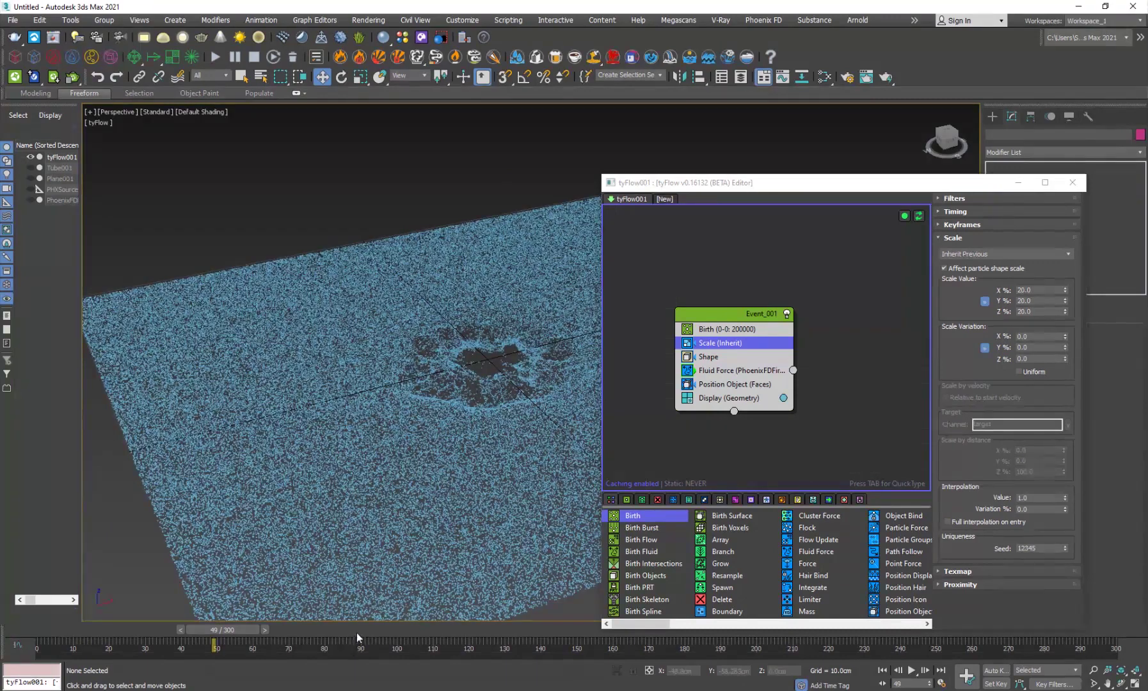
pyautogui.click(356, 633)
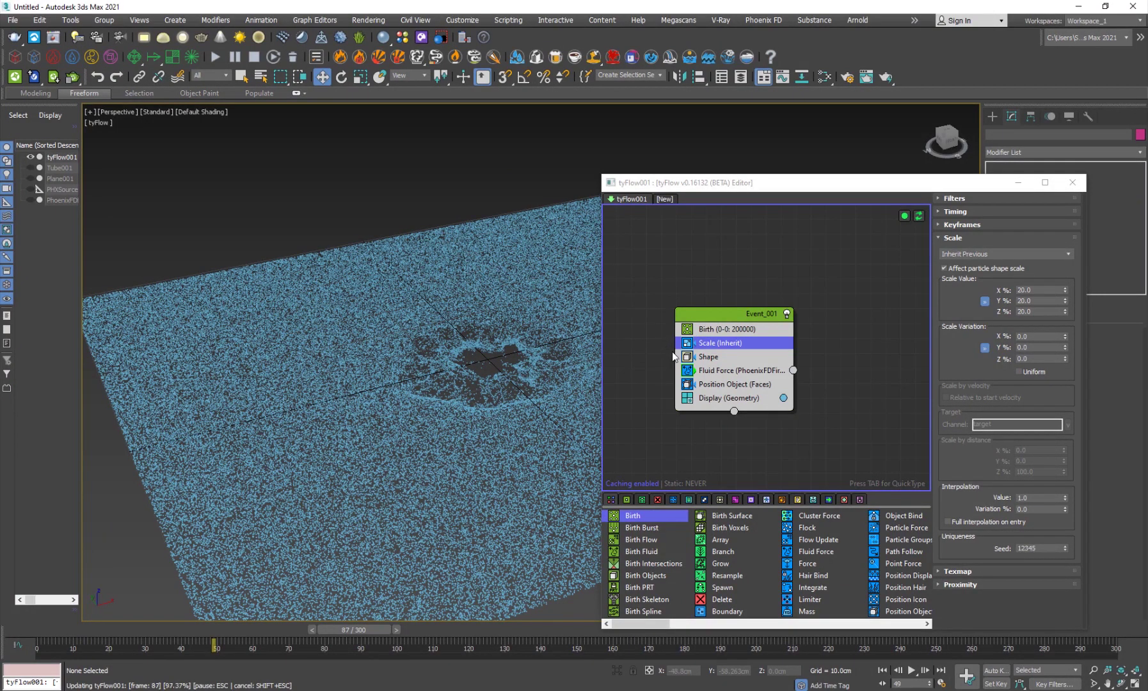
pyautogui.keyDown('alt'); pyautogui.moveTo(428, 422); pyautogui.dragTo(437, 458, button='middle'); pyautogui.keyUp('alt')
pyautogui.click(469, 632)
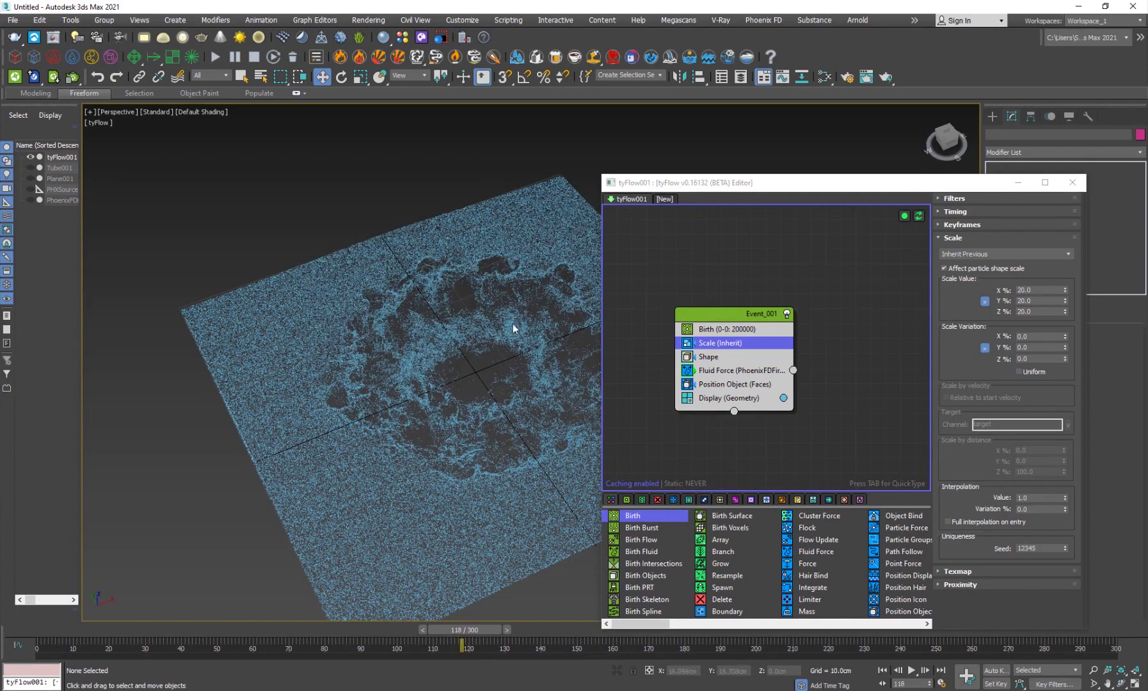
# Set the Birth operator's total to 2000000 and examine the particle swirls at frames 74 and 68
pyautogui.click(747, 329)
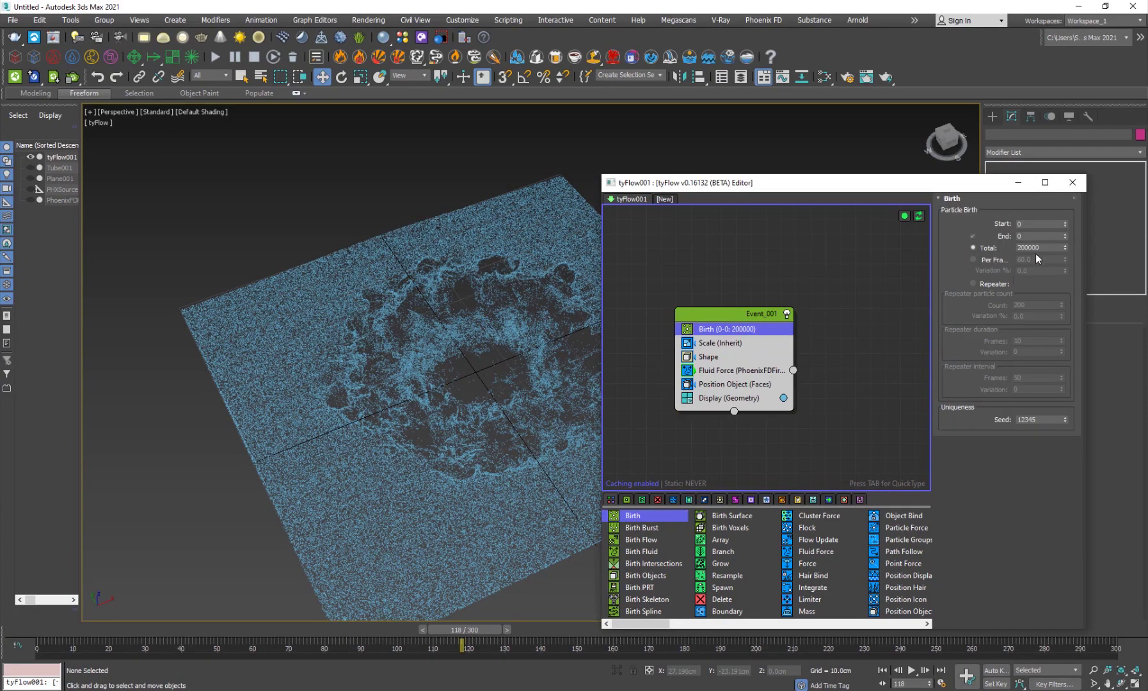
pyautogui.moveTo(456, 633); pyautogui.dragTo(320, 629)
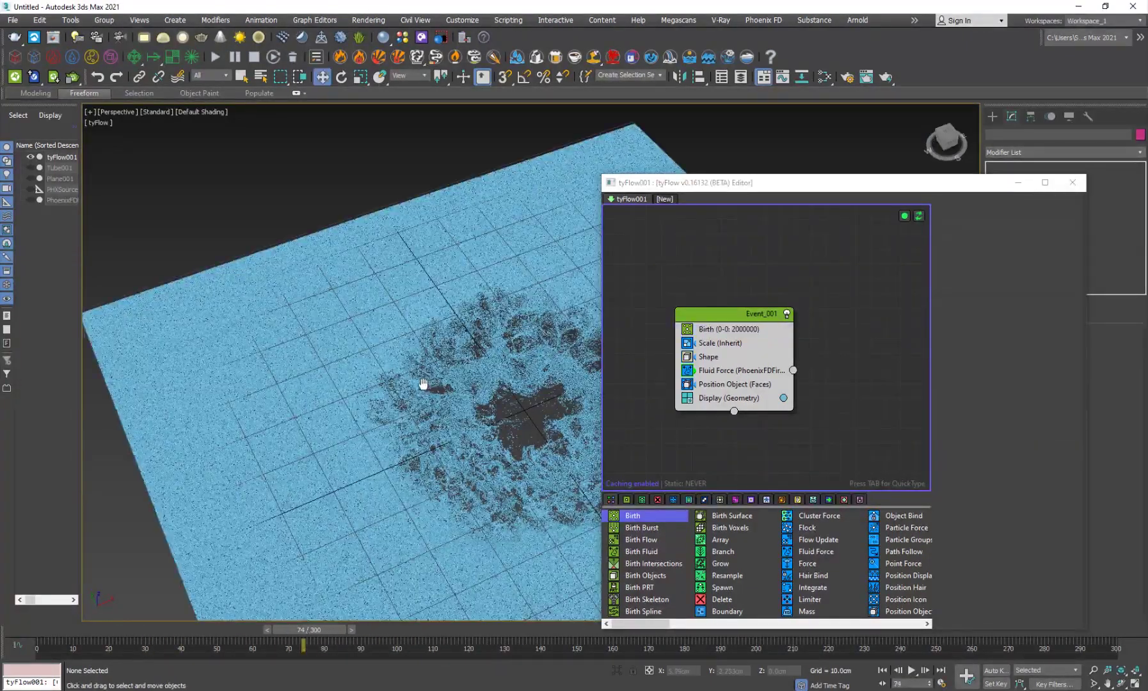
pyautogui.scroll(10, 423, 385)
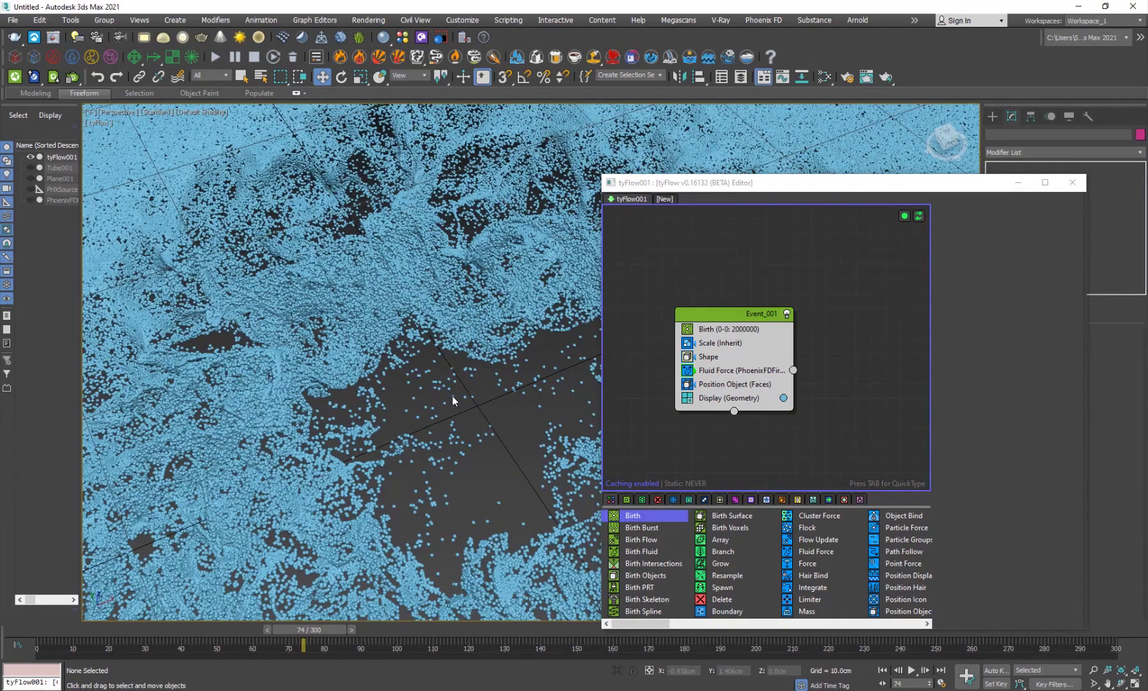
pyautogui.scroll(-10, 452, 395)
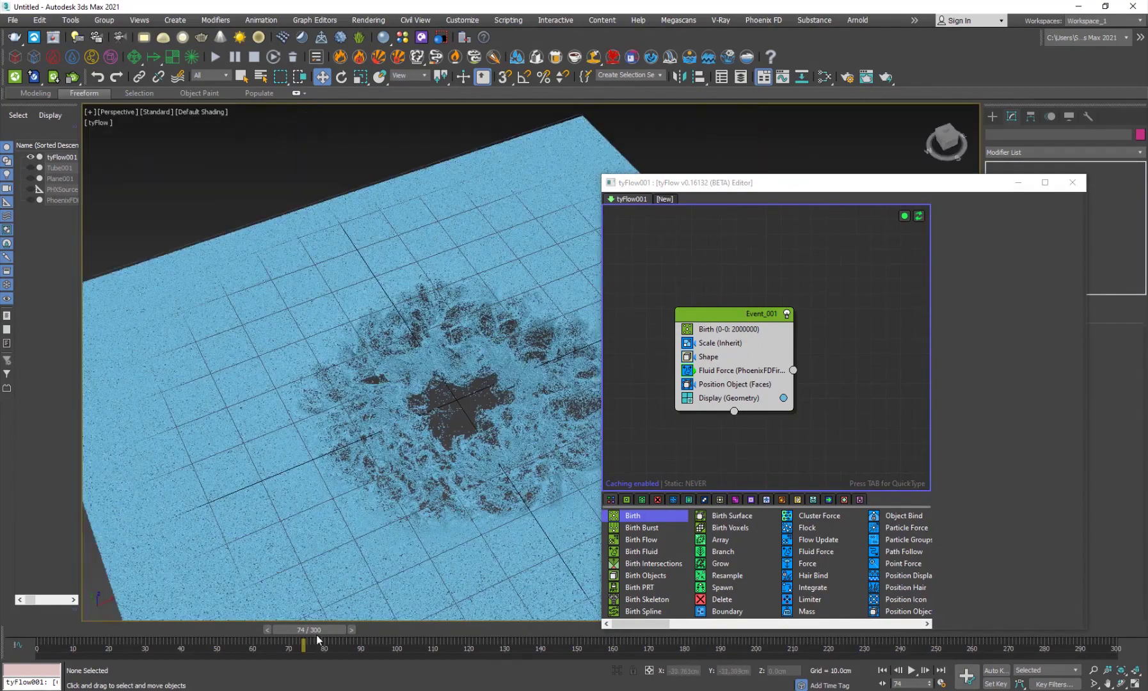
pyautogui.moveTo(288, 632)
pyautogui.mouseDown()
pyautogui.moveTo(190, 632)
pyautogui.moveTo(287, 632)
pyautogui.mouseUp()
pyautogui.press('w')
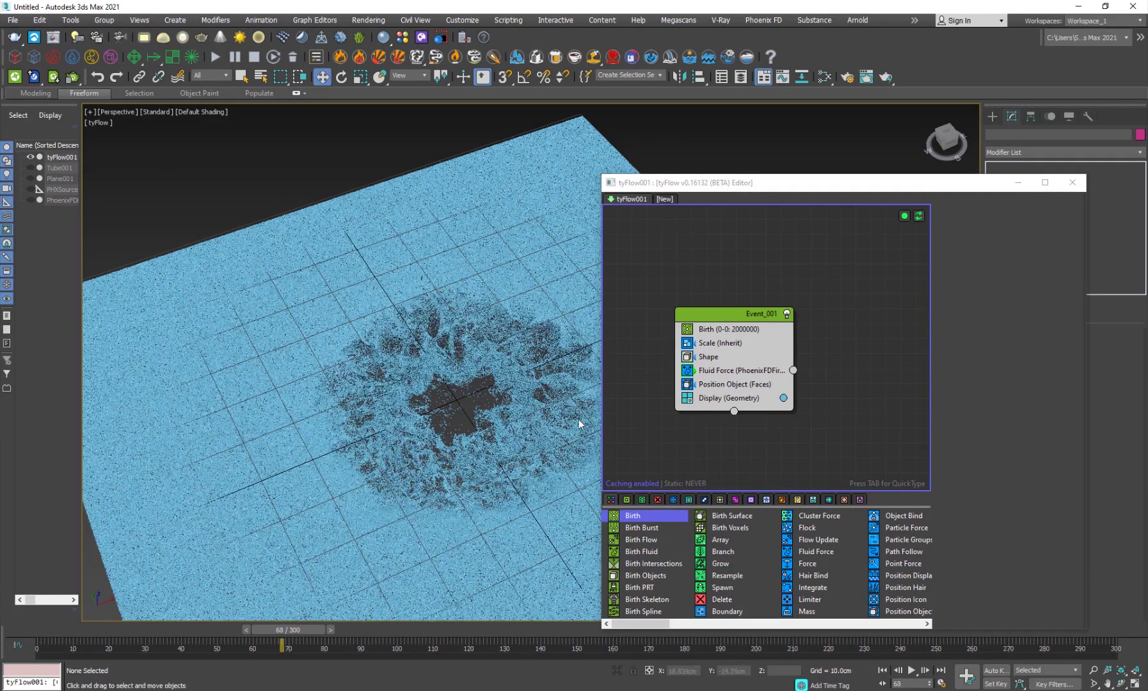
# Review the Shape and Scale operators' settings and inspect the particle size around the central gap
pyautogui.click(714, 362)
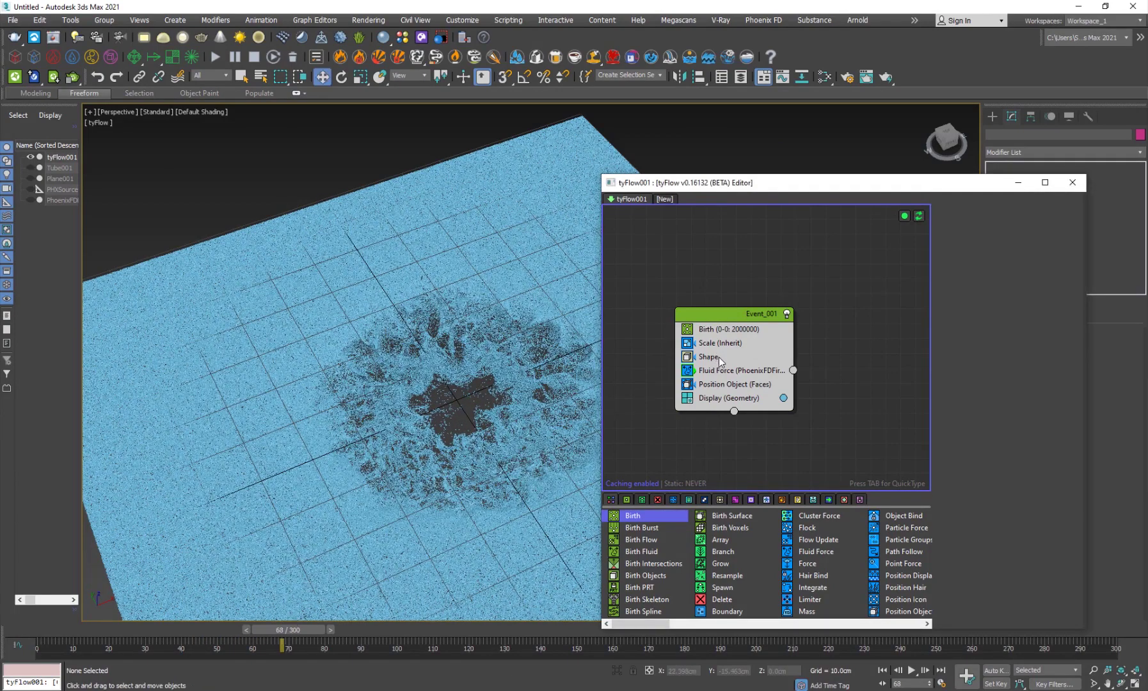
pyautogui.click(719, 358)
pyautogui.scroll(-5, 985, 441)
pyautogui.click(721, 352)
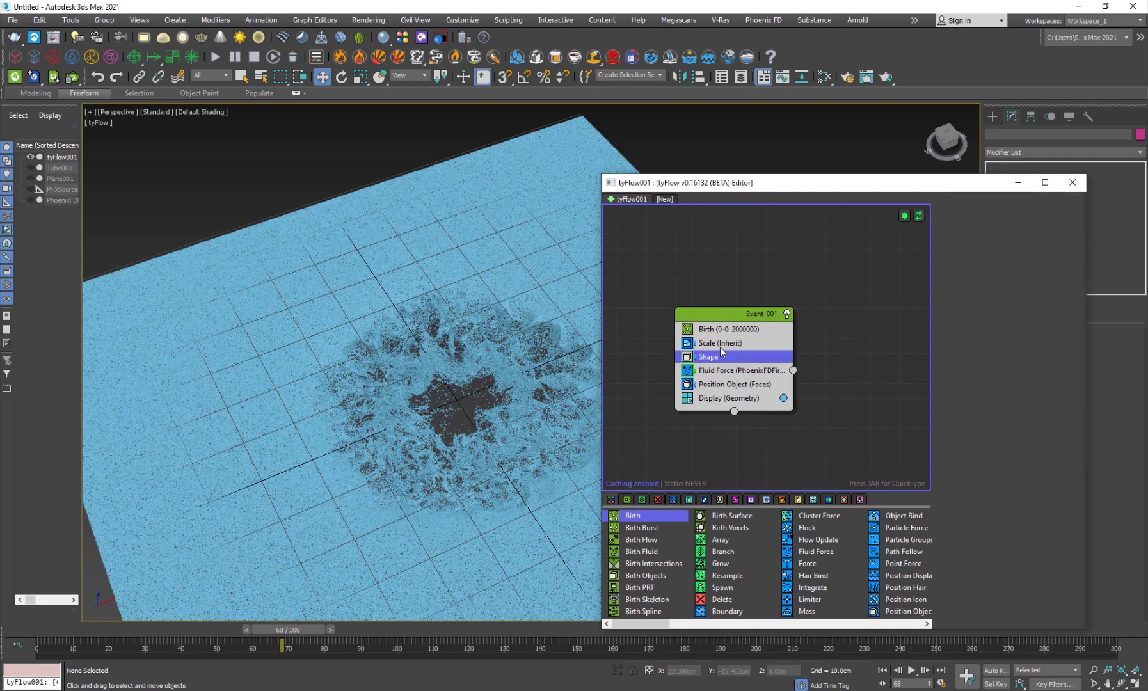
pyautogui.click(721, 343)
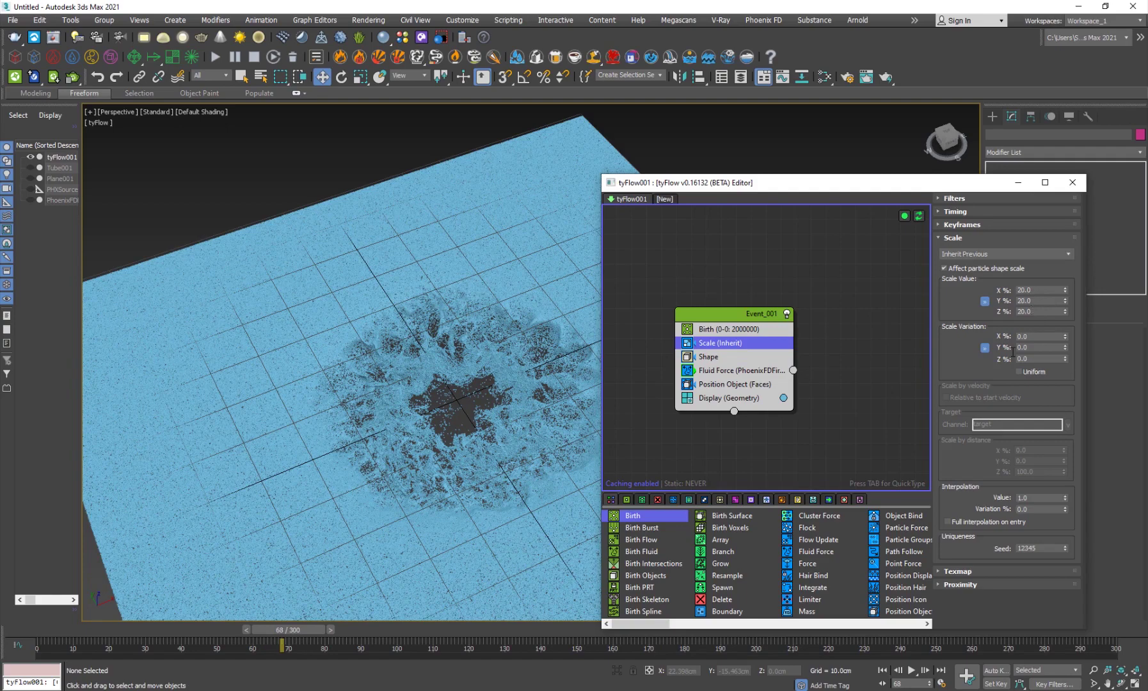
pyautogui.scroll(3, 486, 403)
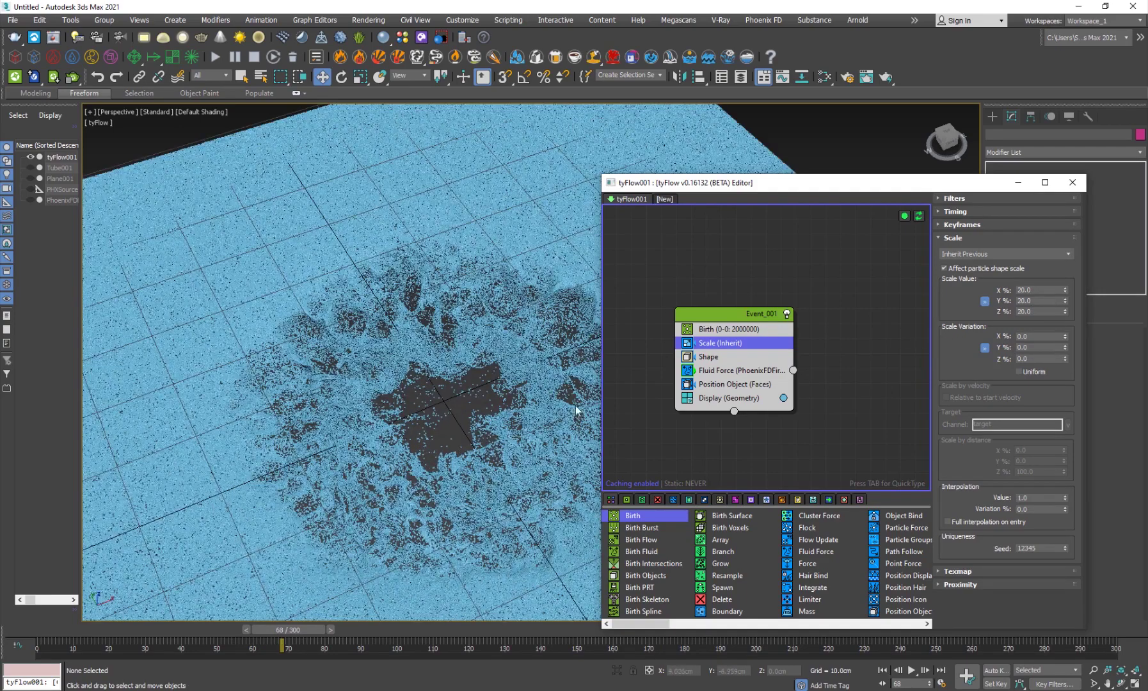
pyautogui.scroll(-3, 481, 437)
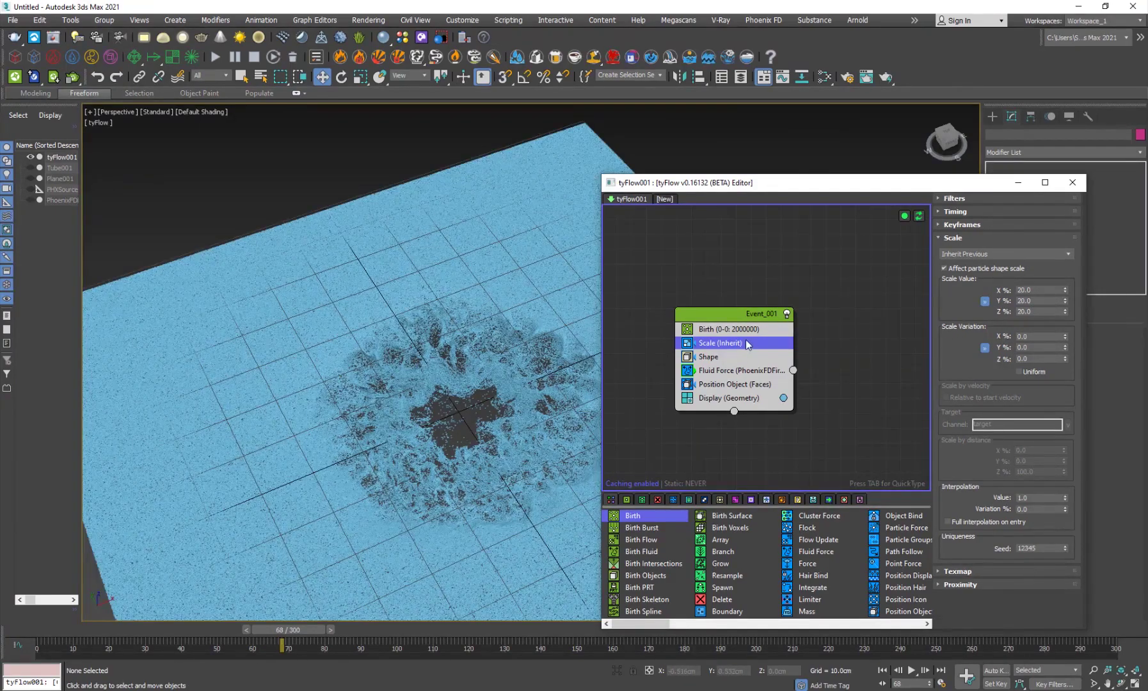
# Set the Birth operator's total to 200000 and move the timeline to frame 90
pyautogui.click(738, 329)
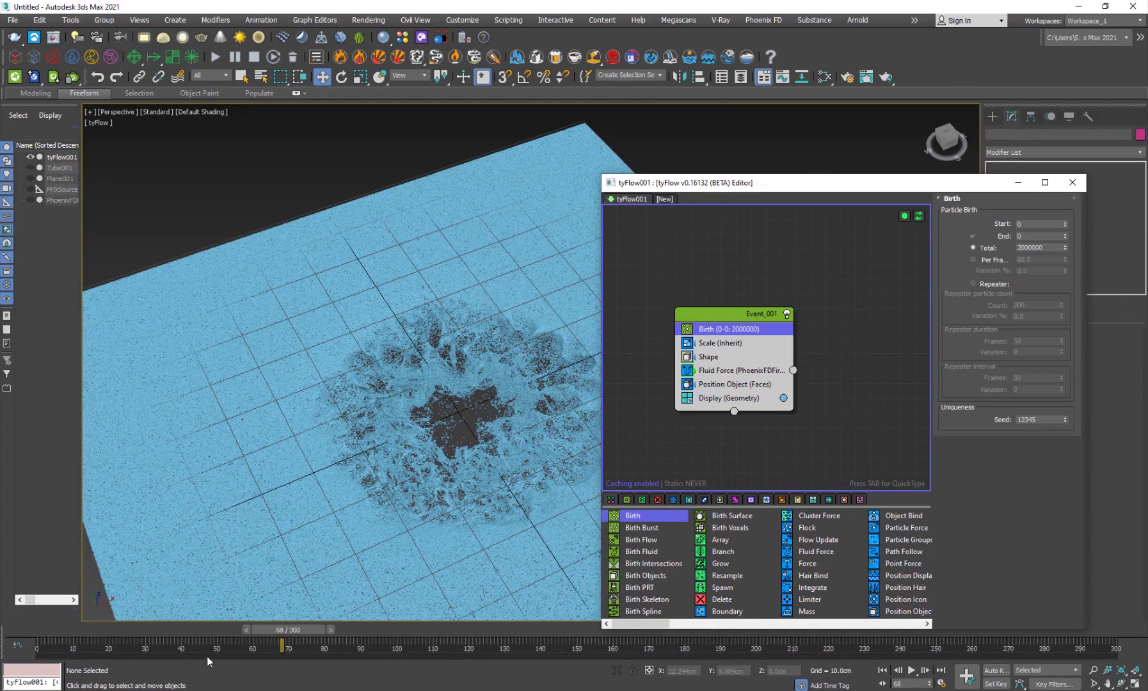
pyautogui.click(180, 634)
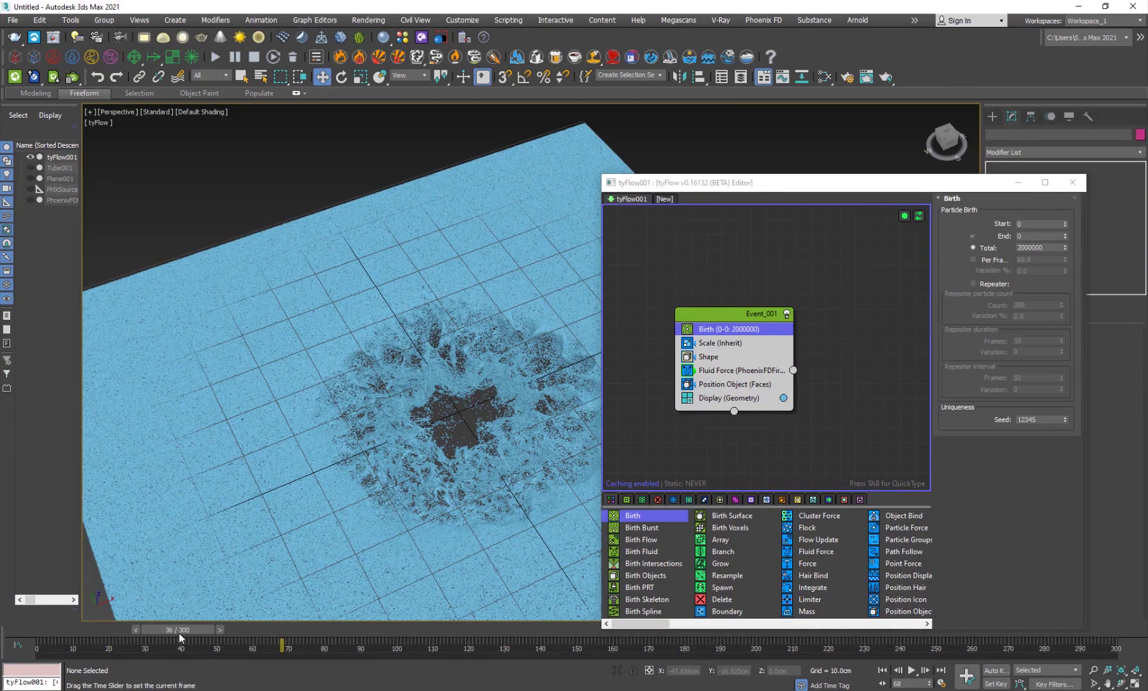
pyautogui.click(254, 634)
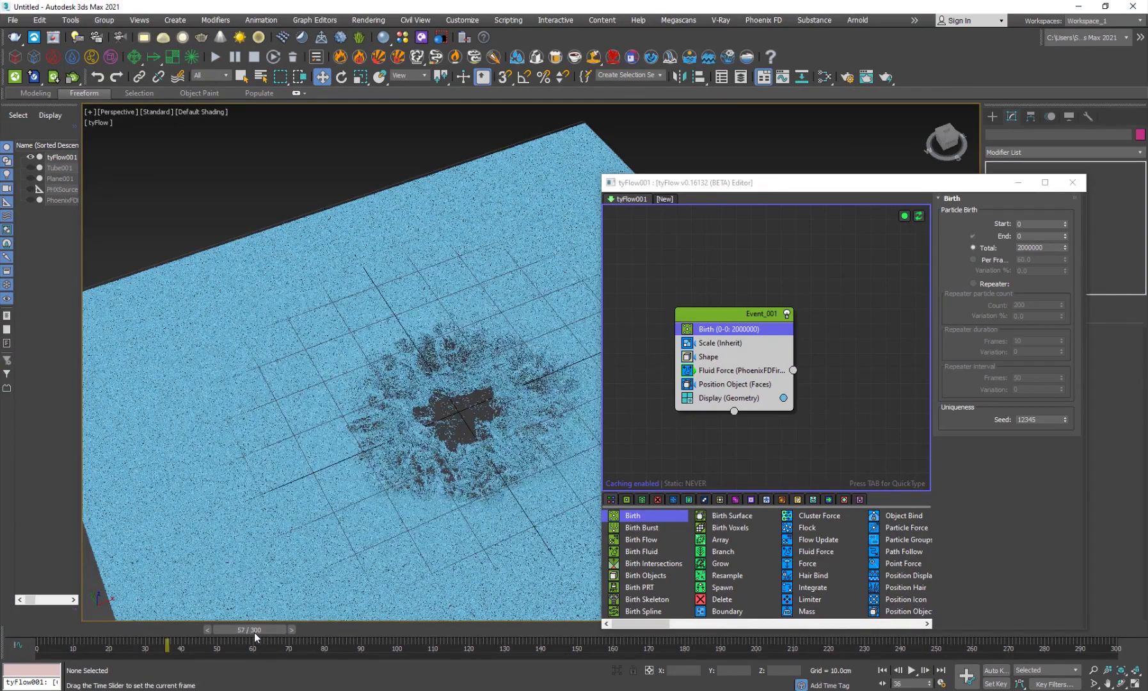
pyautogui.click(1054, 247)
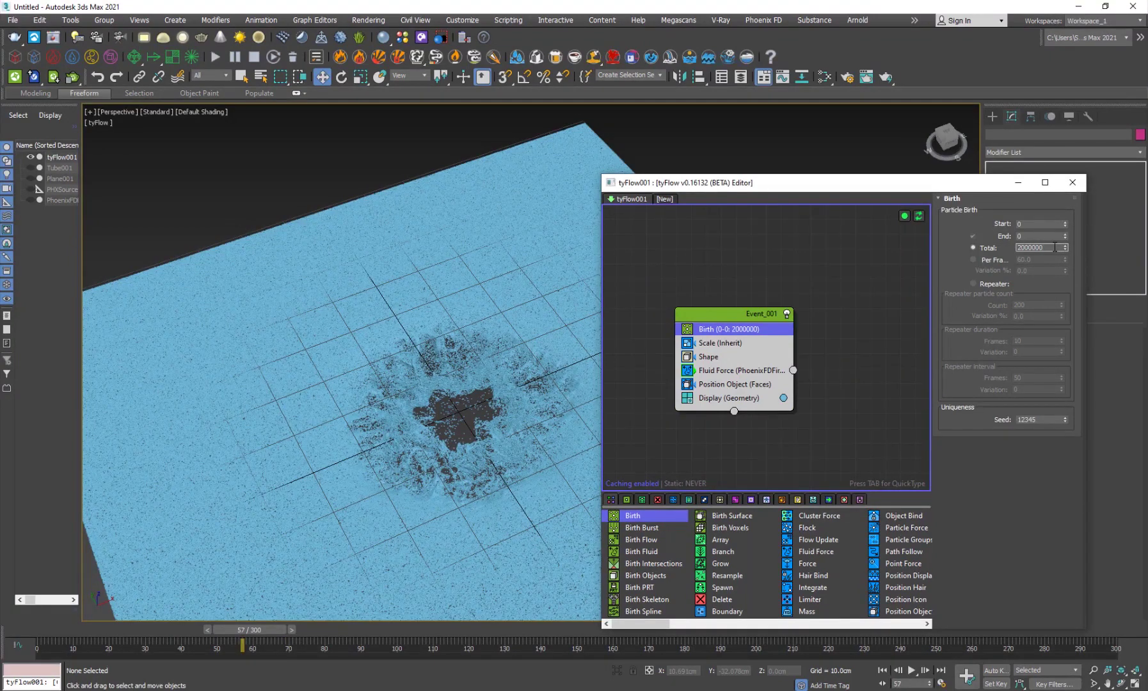
pyautogui.press('Return')
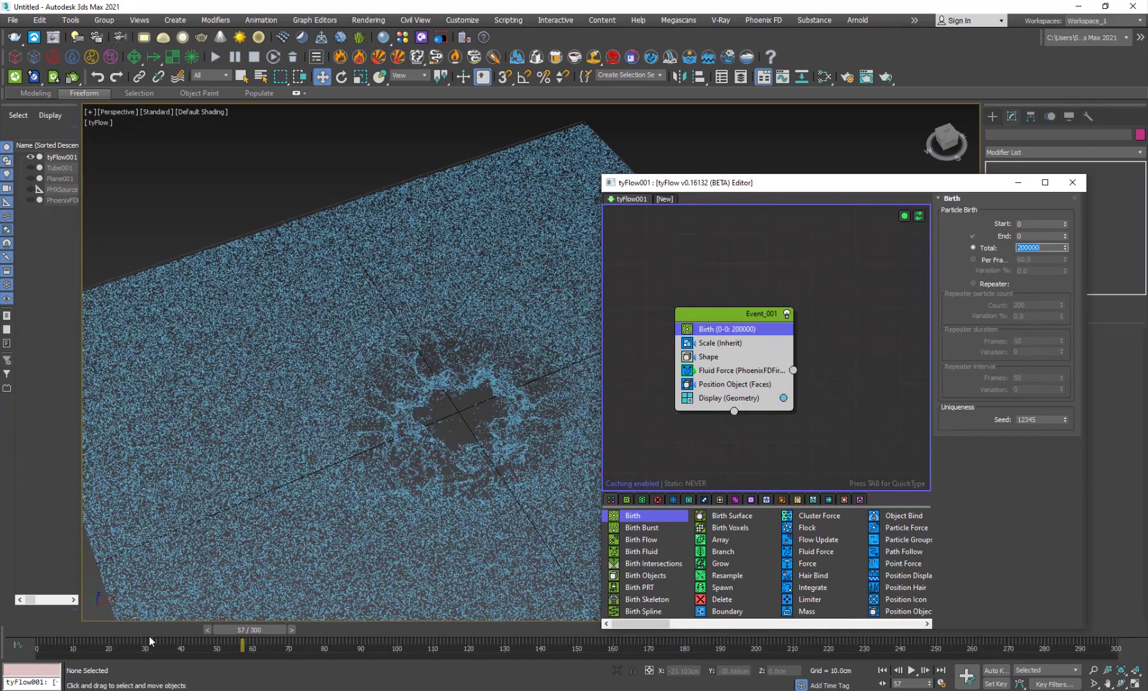
pyautogui.moveTo(156, 630); pyautogui.dragTo(285, 640)
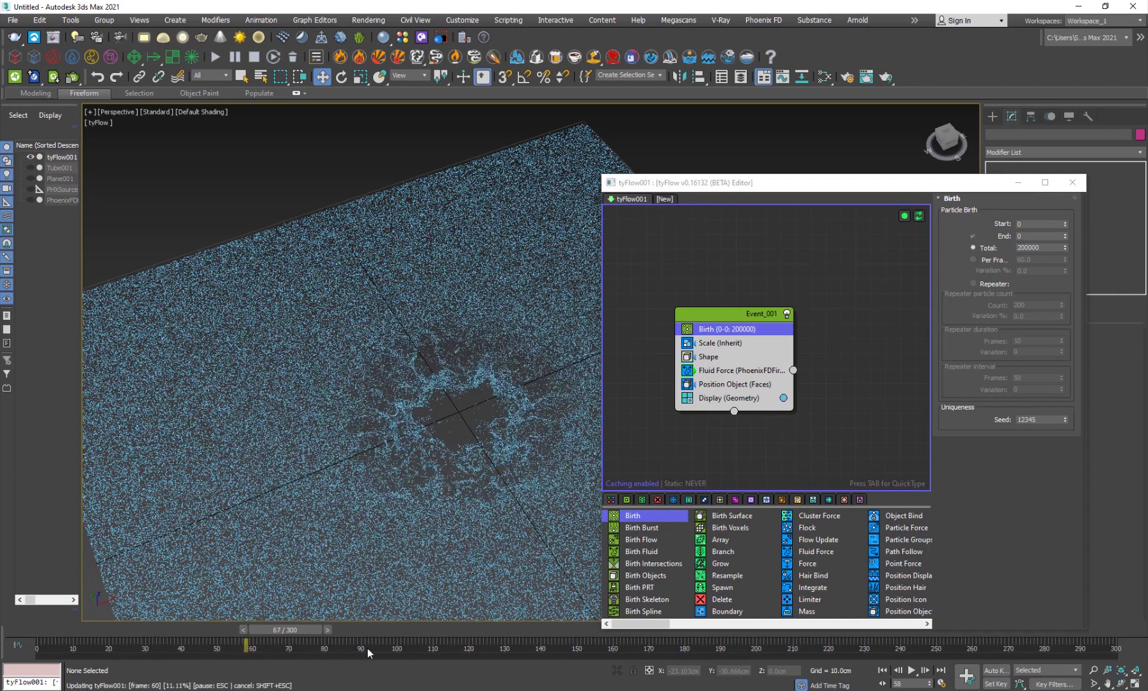
pyautogui.click(365, 648)
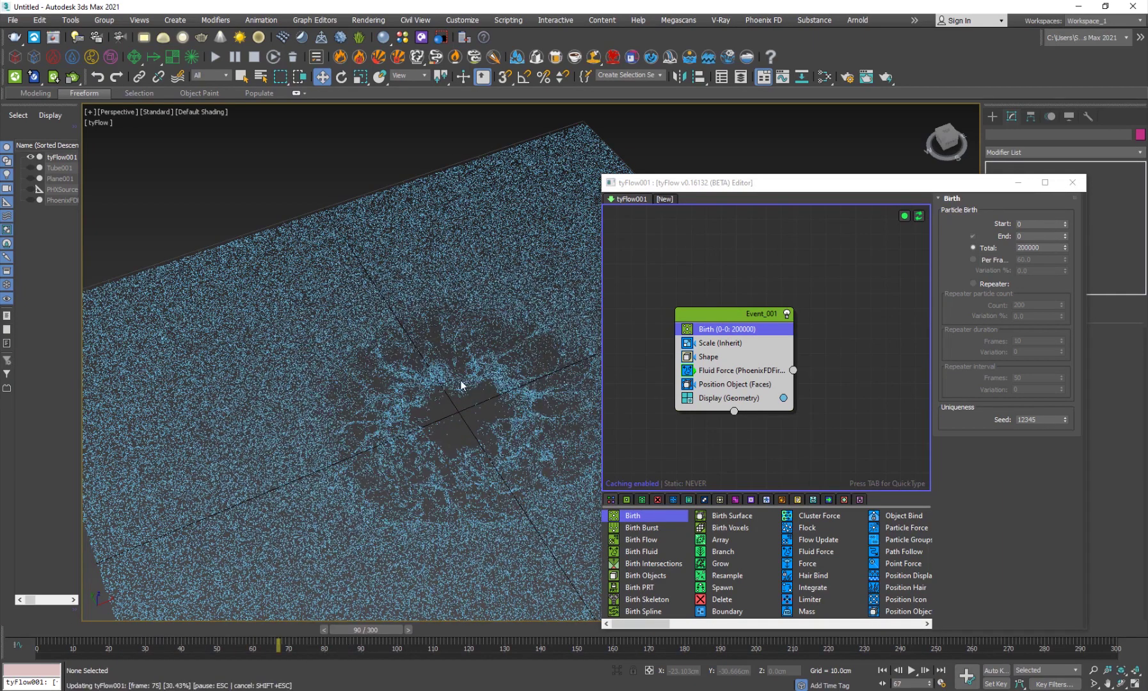
# Minimize the tyFlow editor, create a VRayLight plane light over the particle field's centre and raise it to about 102 cm
pyautogui.click(1017, 182)
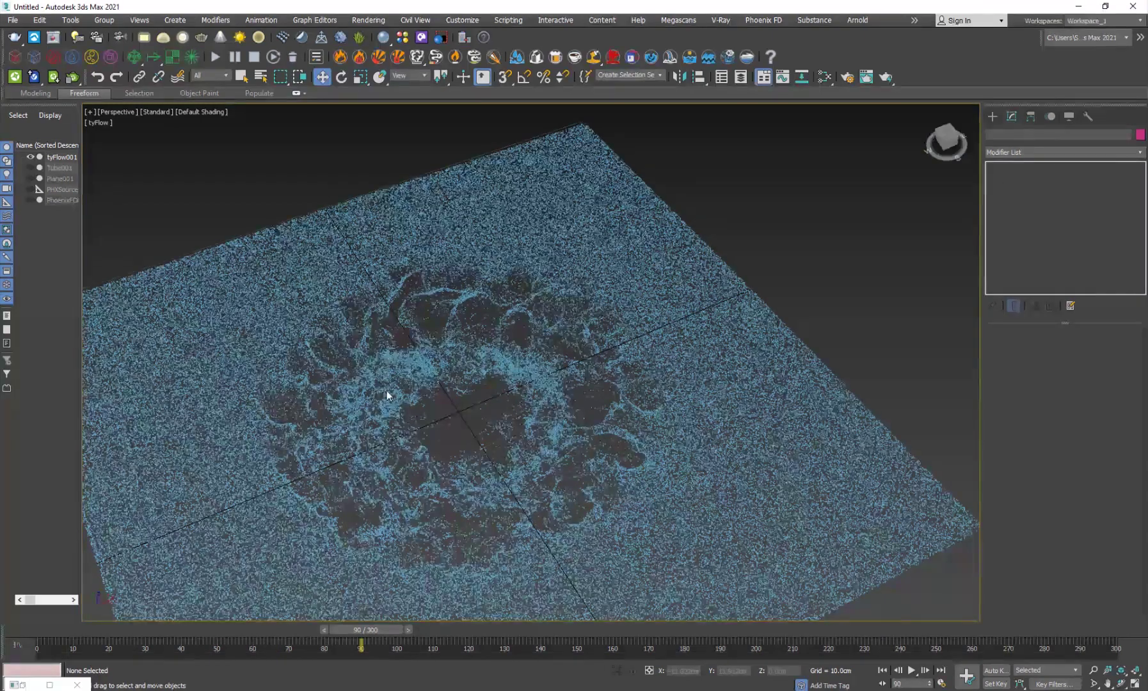
pyautogui.scroll(-5, 380, 406)
pyautogui.click(993, 117)
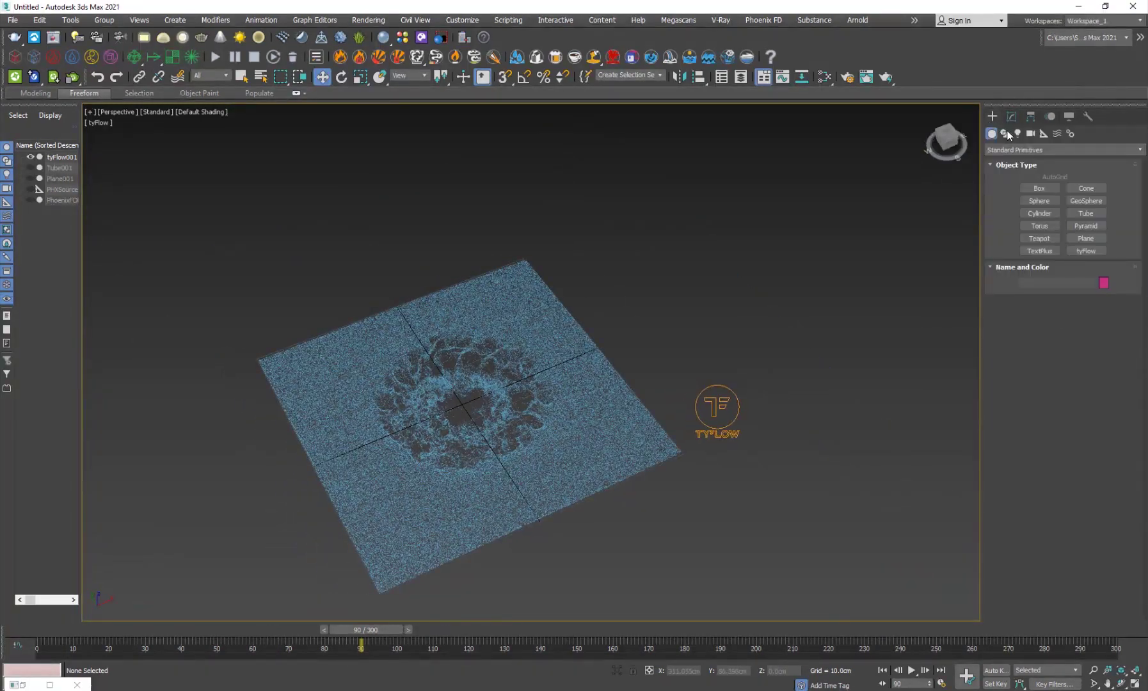
pyautogui.click(1017, 133)
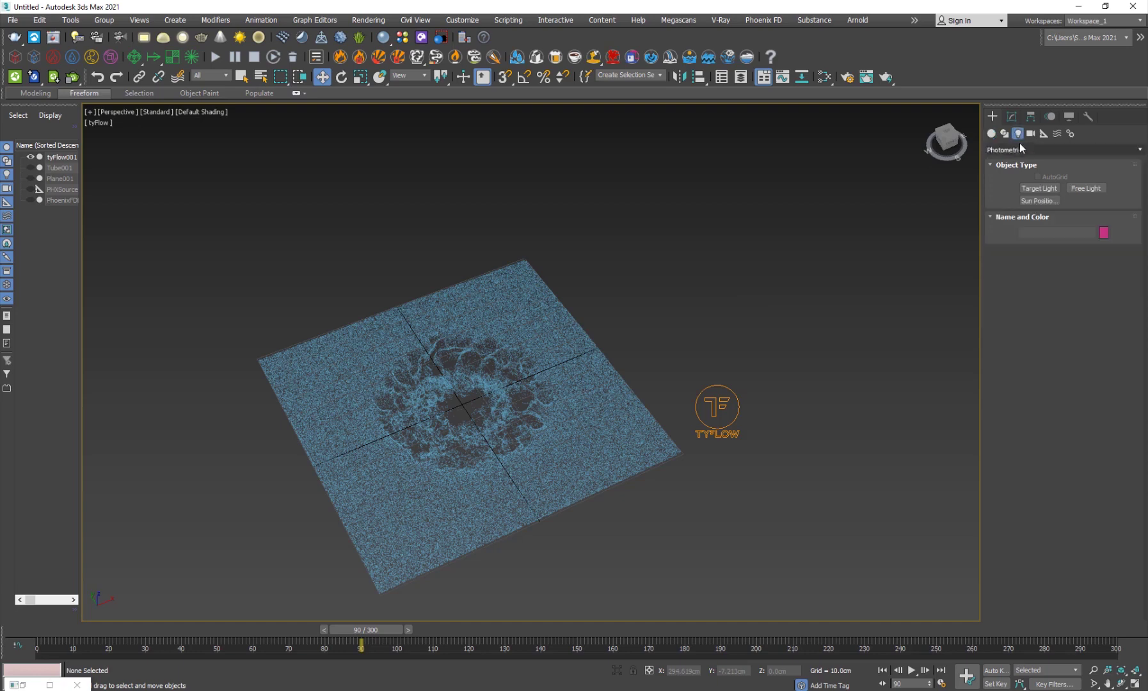
pyautogui.click(1009, 149)
pyautogui.click(998, 205)
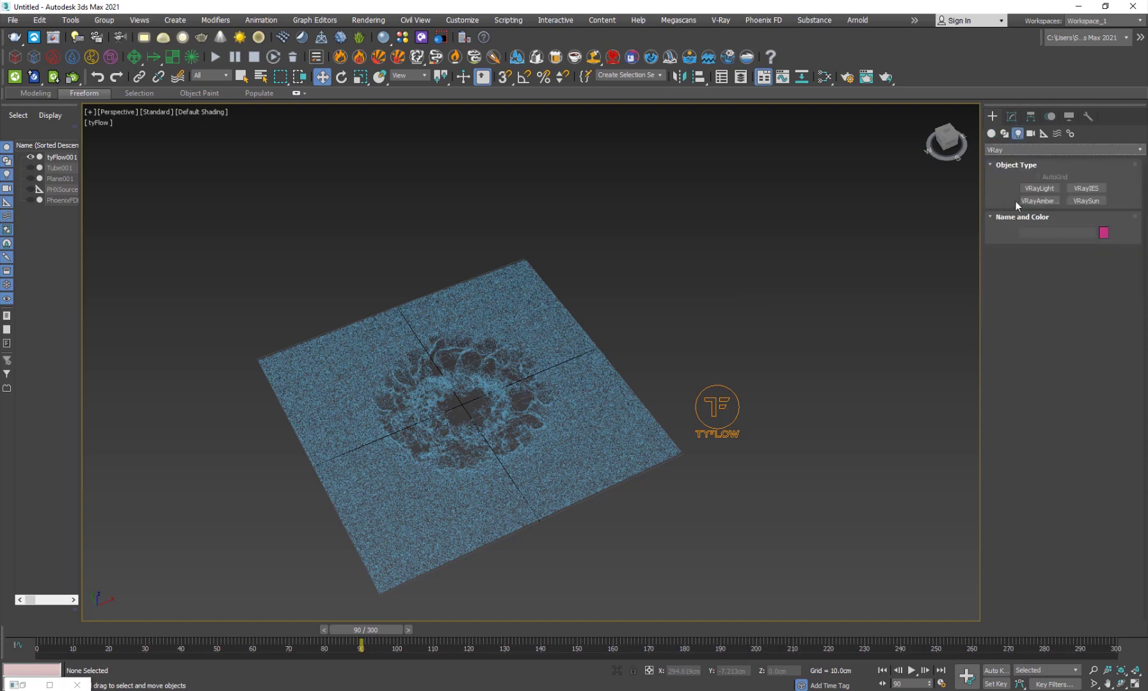
pyautogui.click(1039, 189)
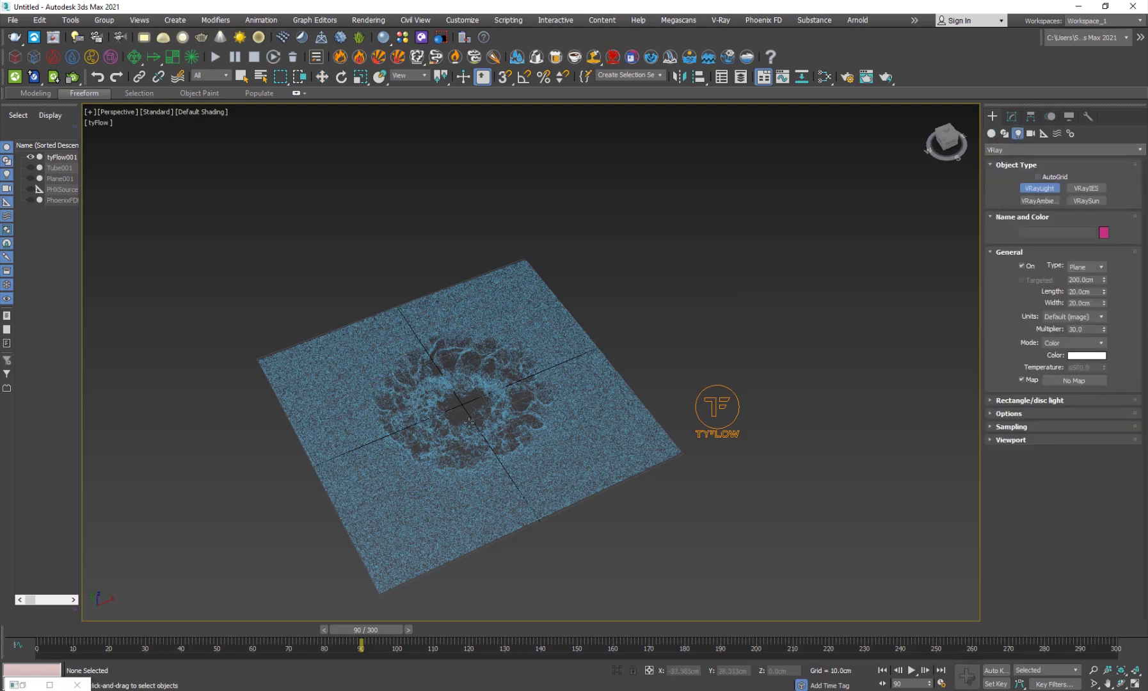
pyautogui.moveTo(473, 405); pyautogui.dragTo(579, 419)
pyautogui.rightClick(468, 331)
pyautogui.moveTo(469, 331); pyautogui.dragTo(461, 153)
pyautogui.keyDown('alt'); pyautogui.moveTo(542, 370); pyautogui.dragTo(471, 402, button='middle'); pyautogui.keyUp('alt')
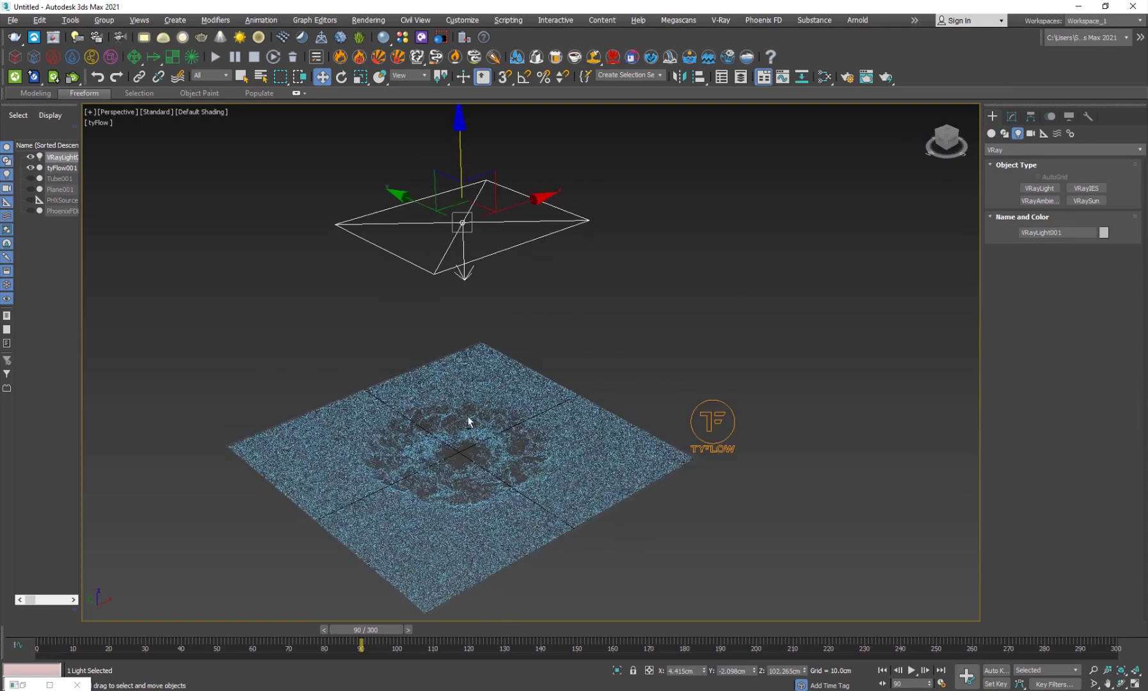
# Reopen the tyFlow editor and add a Mesh operator to Event_001
pyautogui.scroll(4, 472, 401)
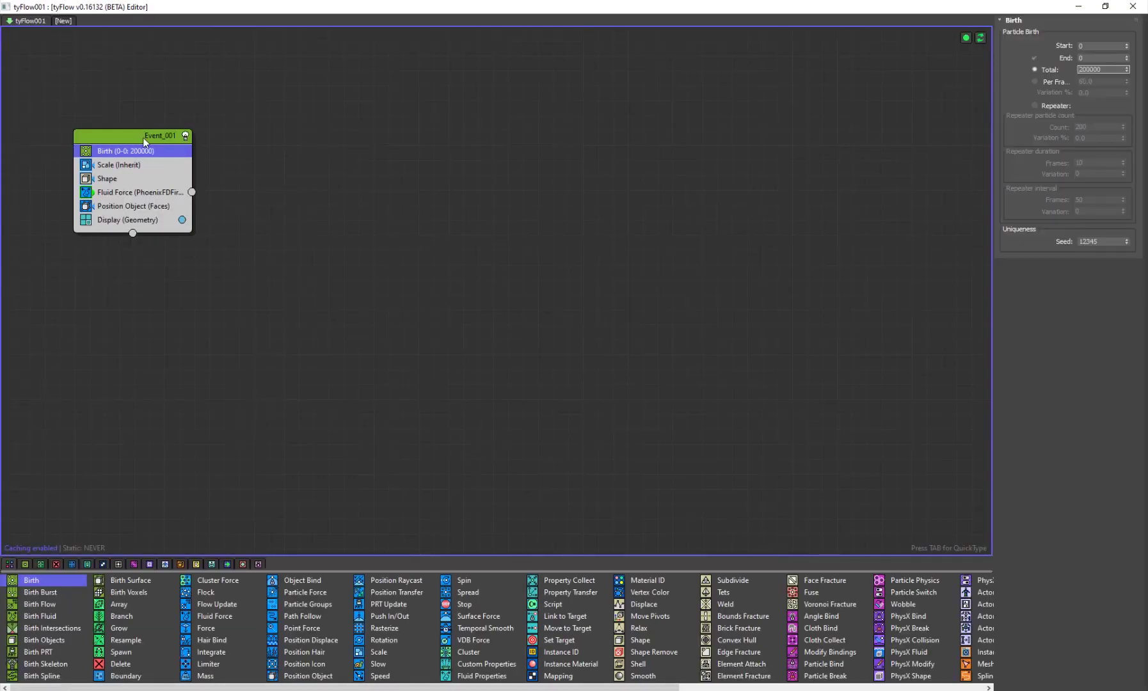
pyautogui.press('Tab')
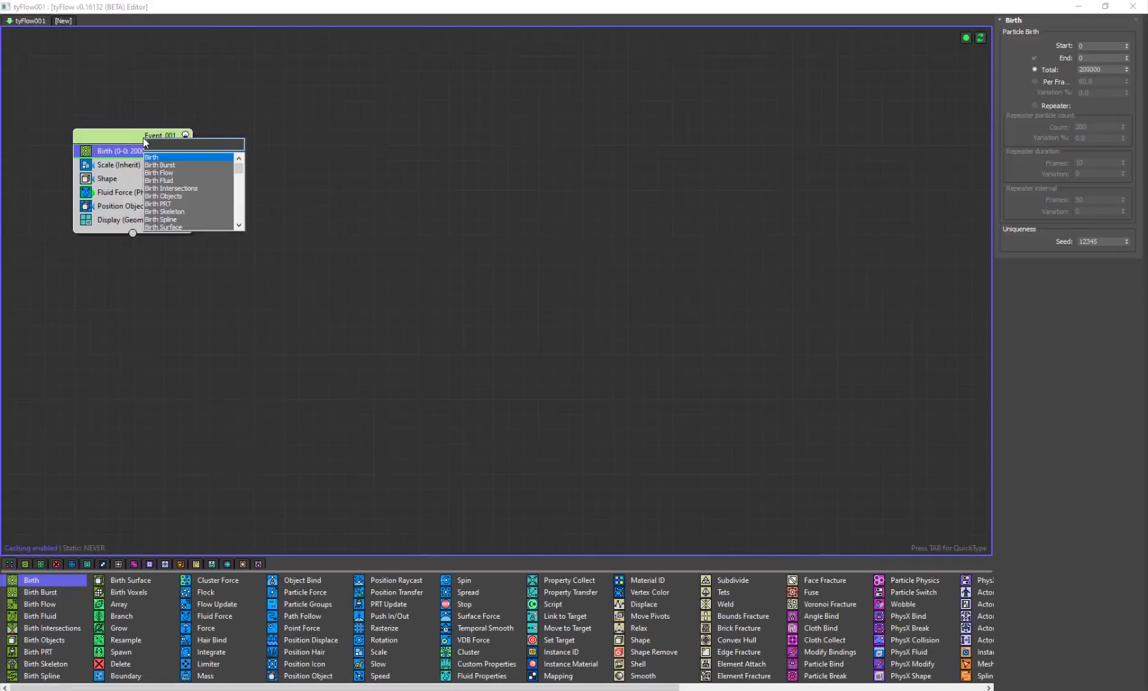
pyautogui.write('mesh')
pyautogui.press('Return')
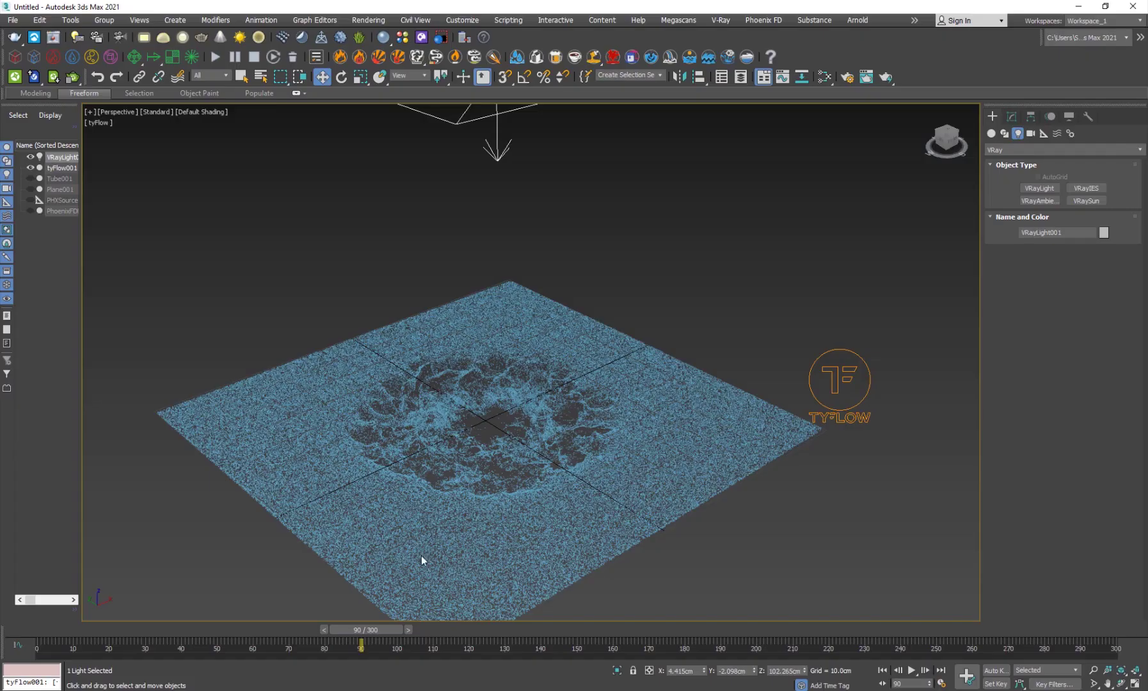
# Open the render settings and set the renderer to V-Ray 5, update 2.2
pyautogui.keyDown('alt'); pyautogui.moveTo(420, 555); pyautogui.dragTo(397, 519, button='middle'); pyautogui.keyUp('alt')
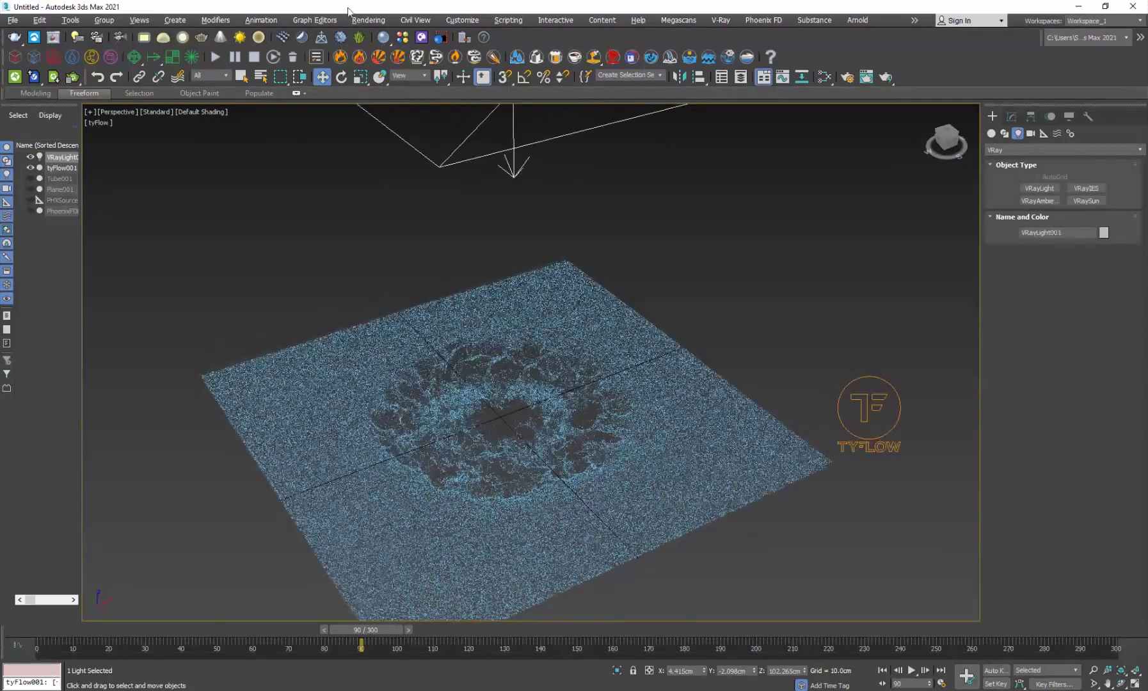
pyautogui.click(370, 20)
pyautogui.click(391, 79)
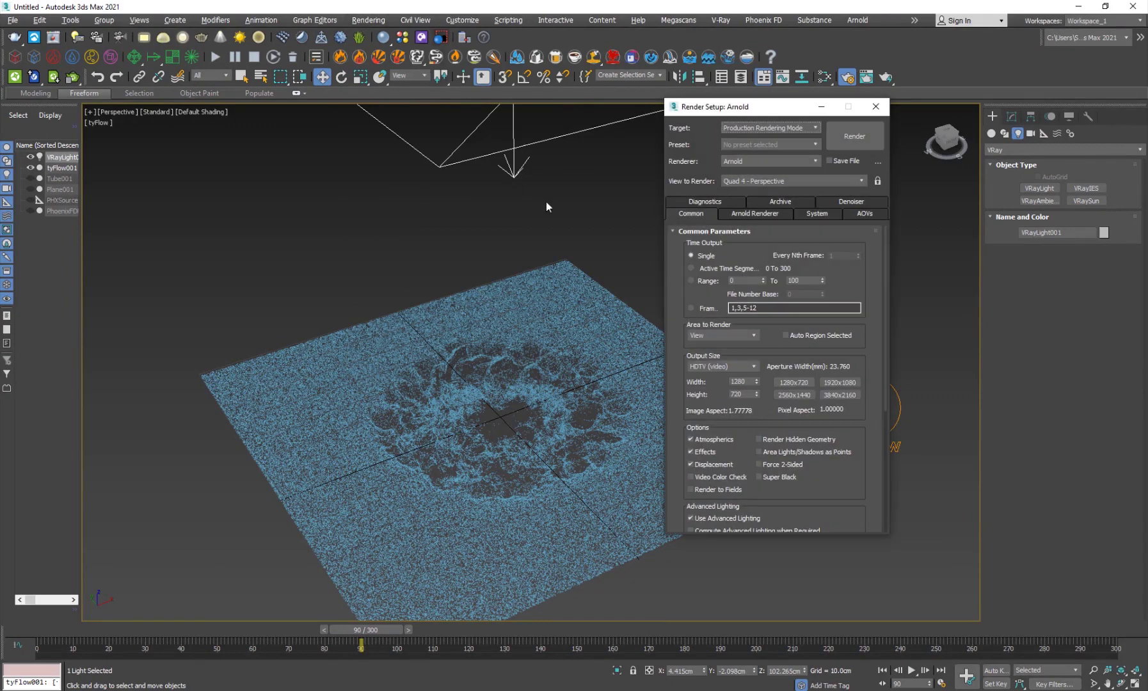
pyautogui.click(745, 161)
pyautogui.click(755, 238)
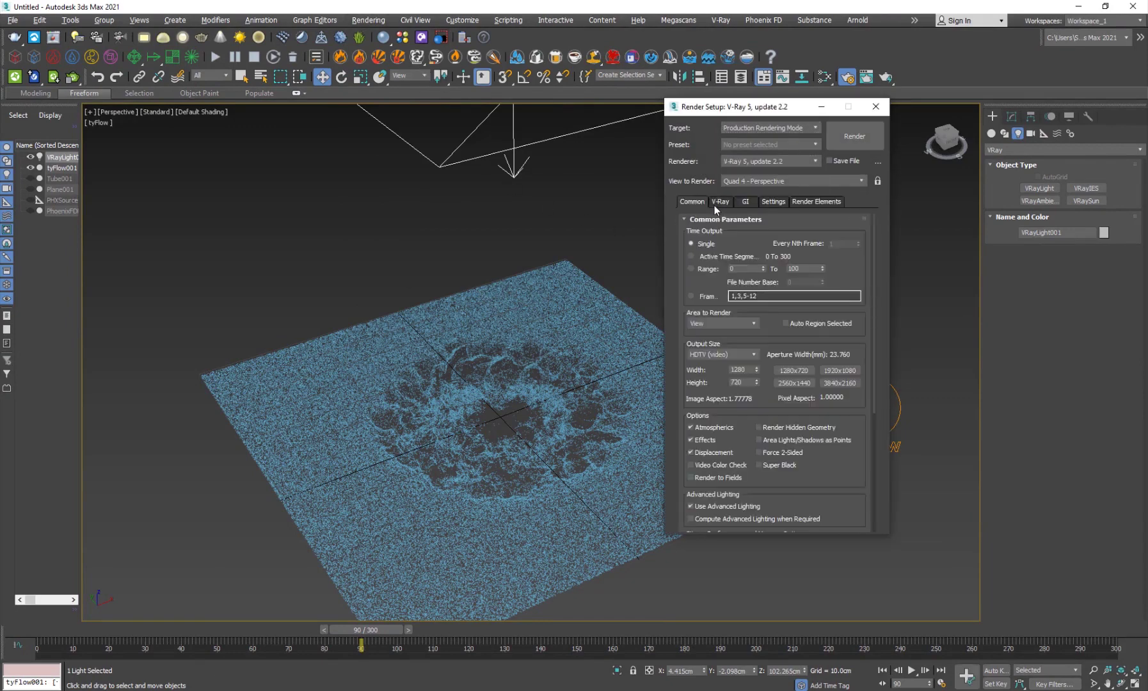
# Set the V-Ray image sampler type to Bucket and open its noise threshold for editing
pyautogui.click(714, 205)
pyautogui.click(736, 311)
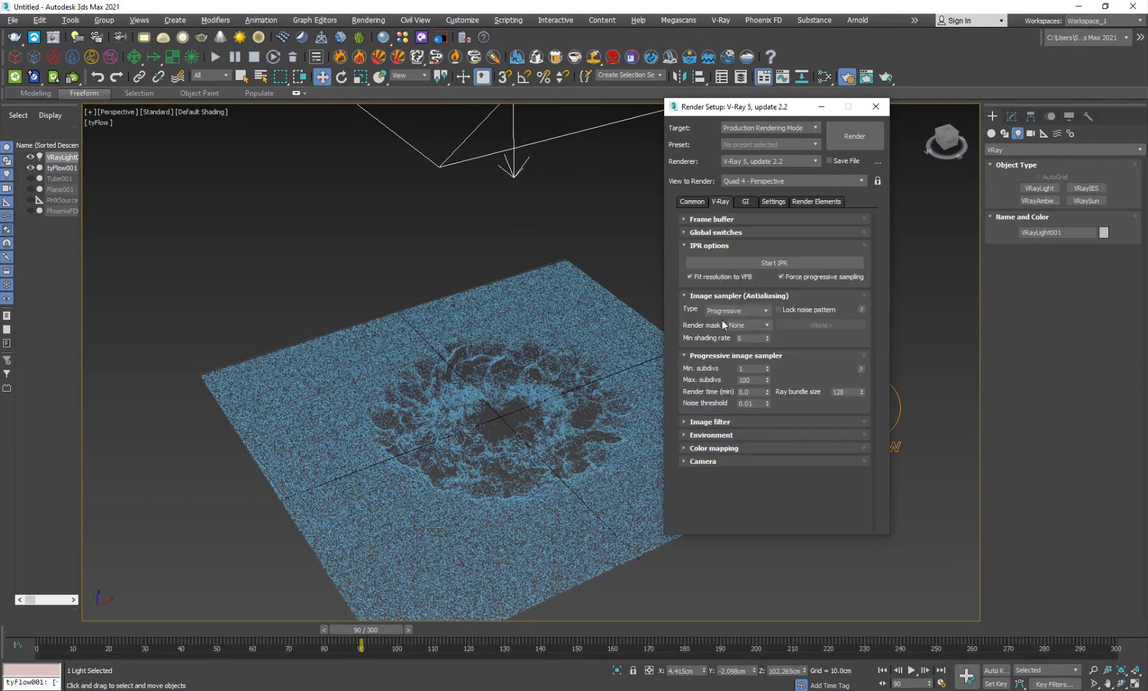
pyautogui.click(723, 325)
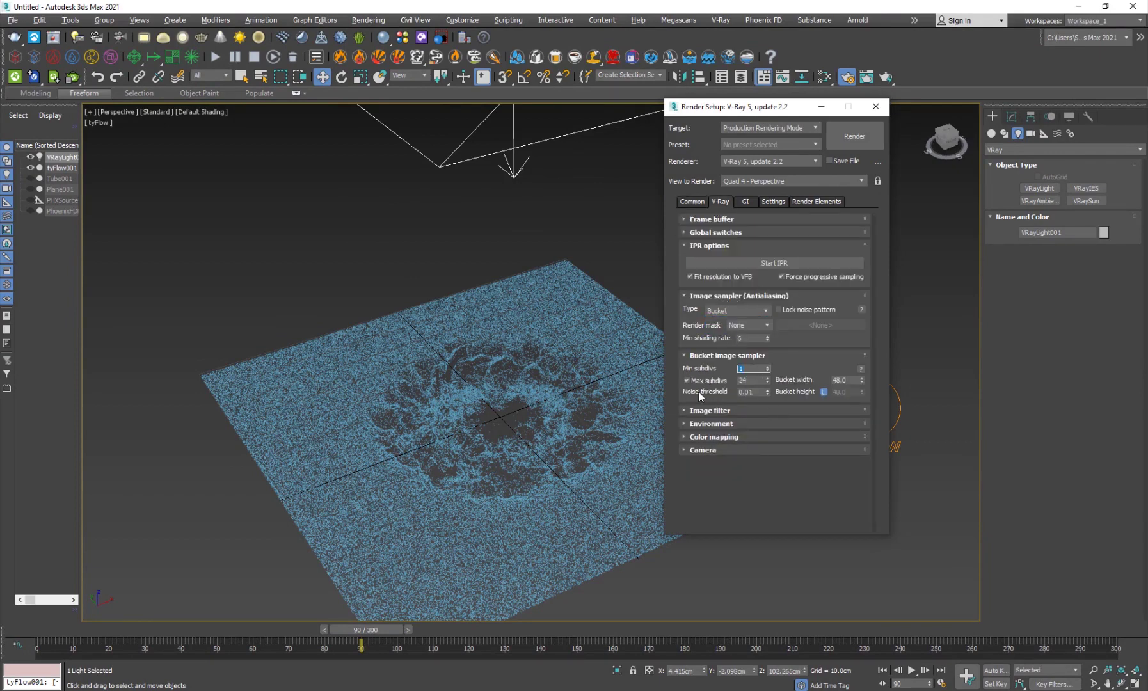
pyautogui.doubleClick(756, 391)
# Set the primary GI engine to Irradiance map and choose the Low preset for it
pyautogui.click(746, 201)
pyautogui.click(708, 279)
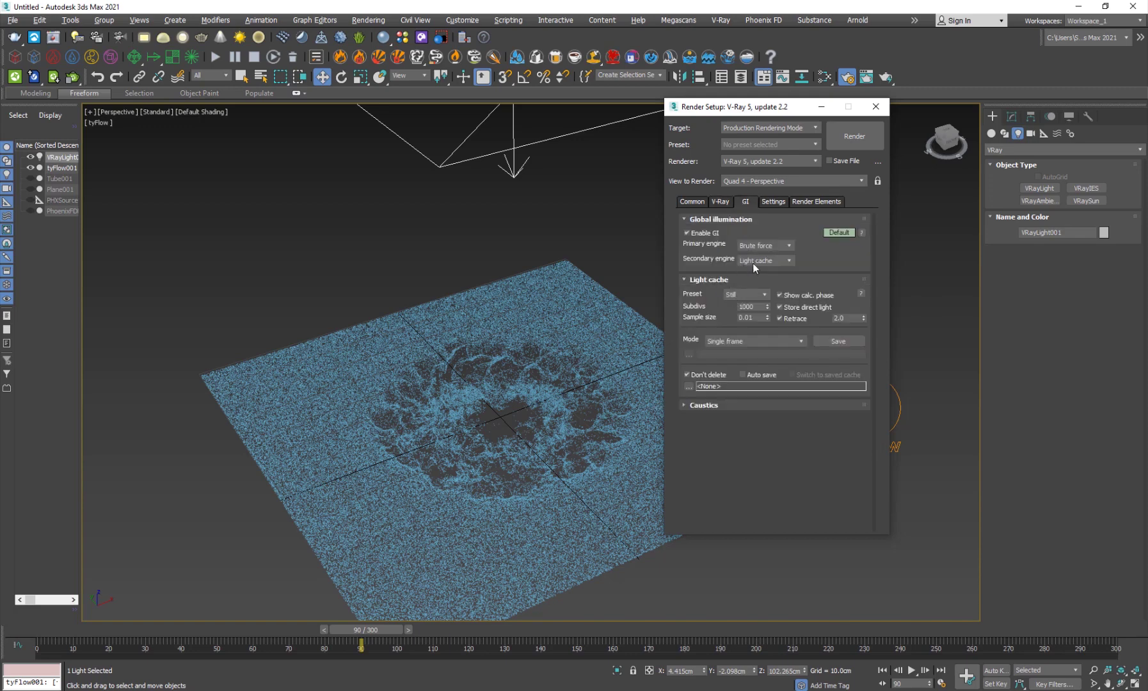
pyautogui.click(756, 248)
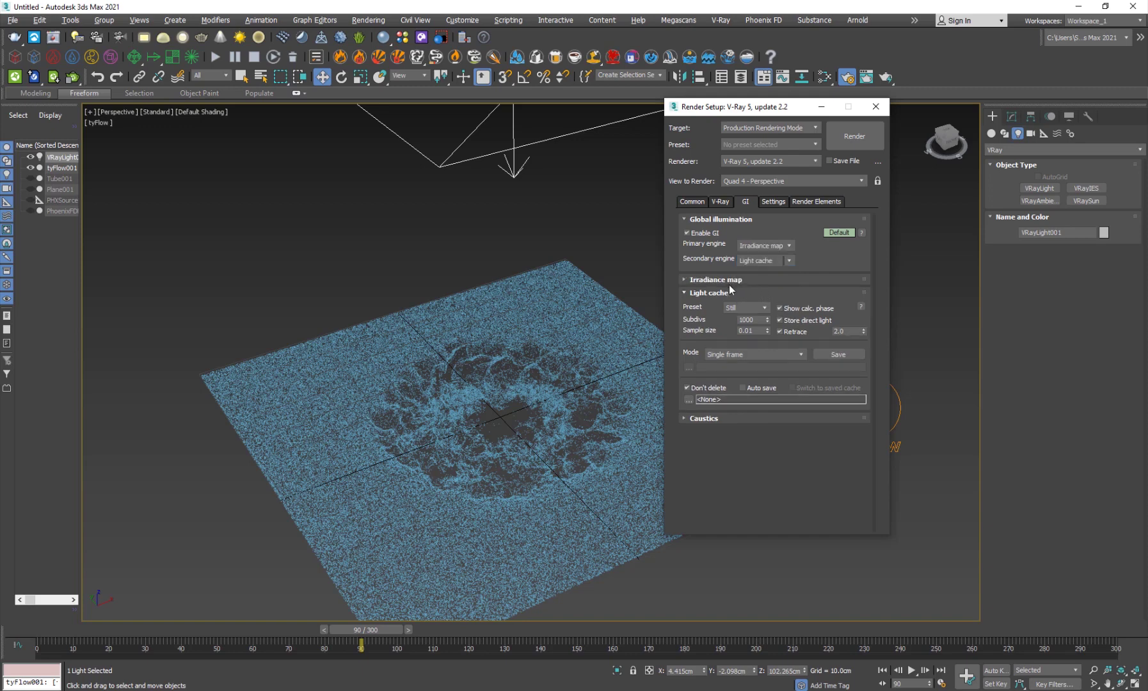
pyautogui.click(715, 280)
pyautogui.click(768, 294)
pyautogui.click(753, 321)
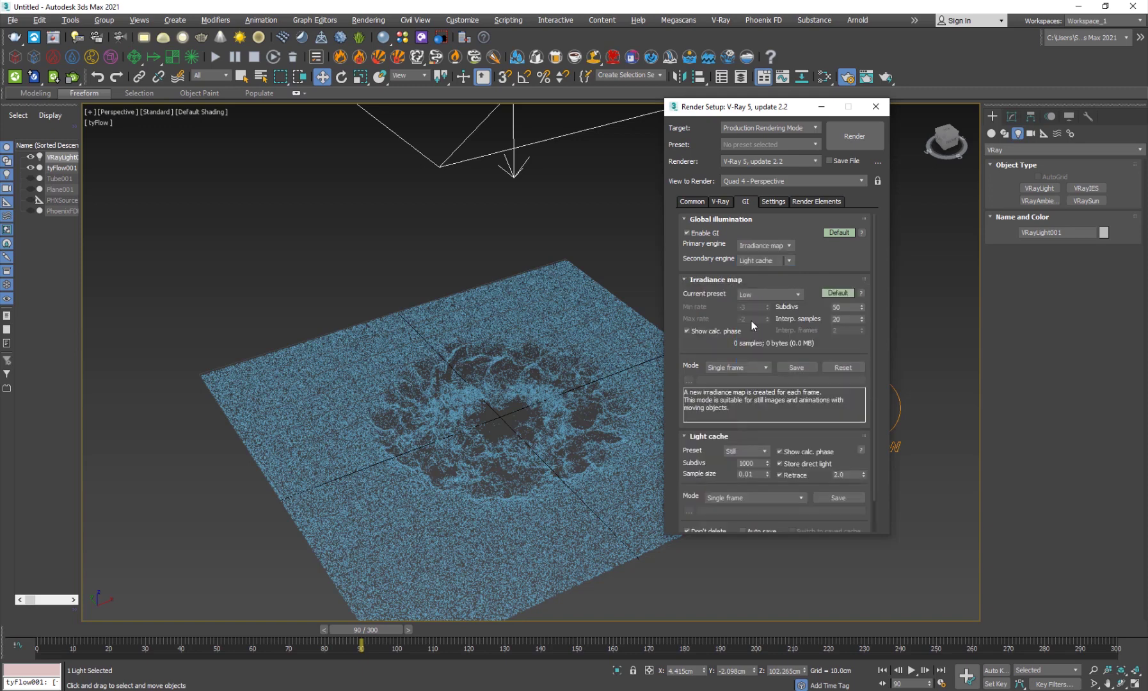
# Set the render's time output to the frame range 0 to 100
pyautogui.click(691, 202)
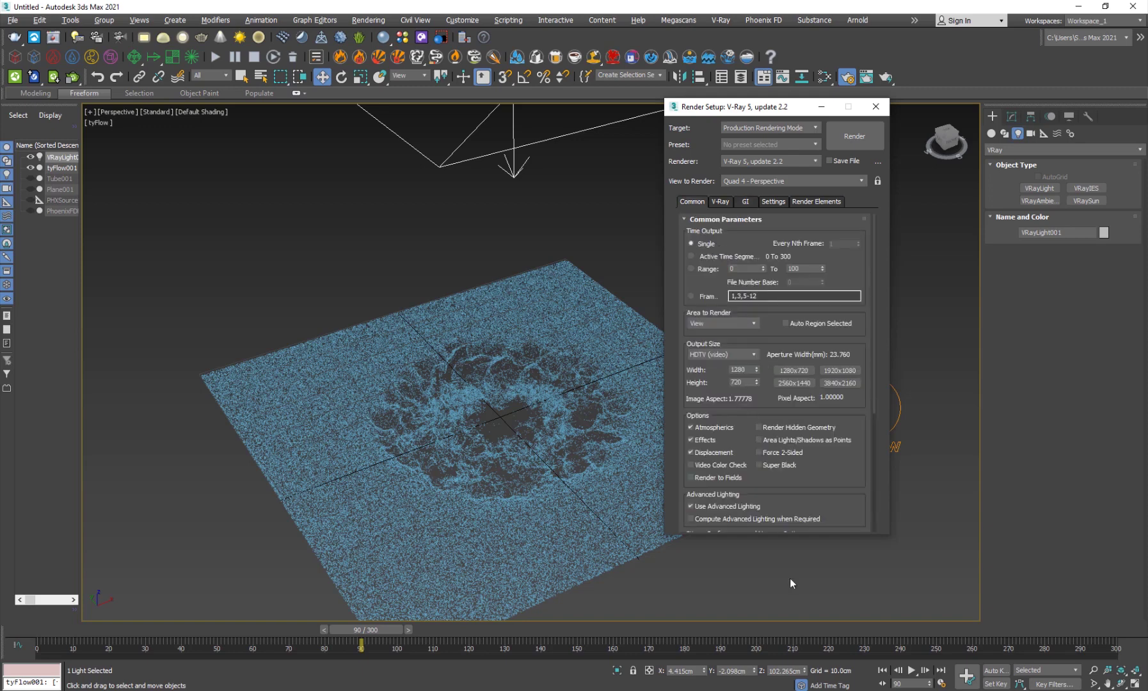
pyautogui.click(691, 269)
pyautogui.scroll(6, 485, 435)
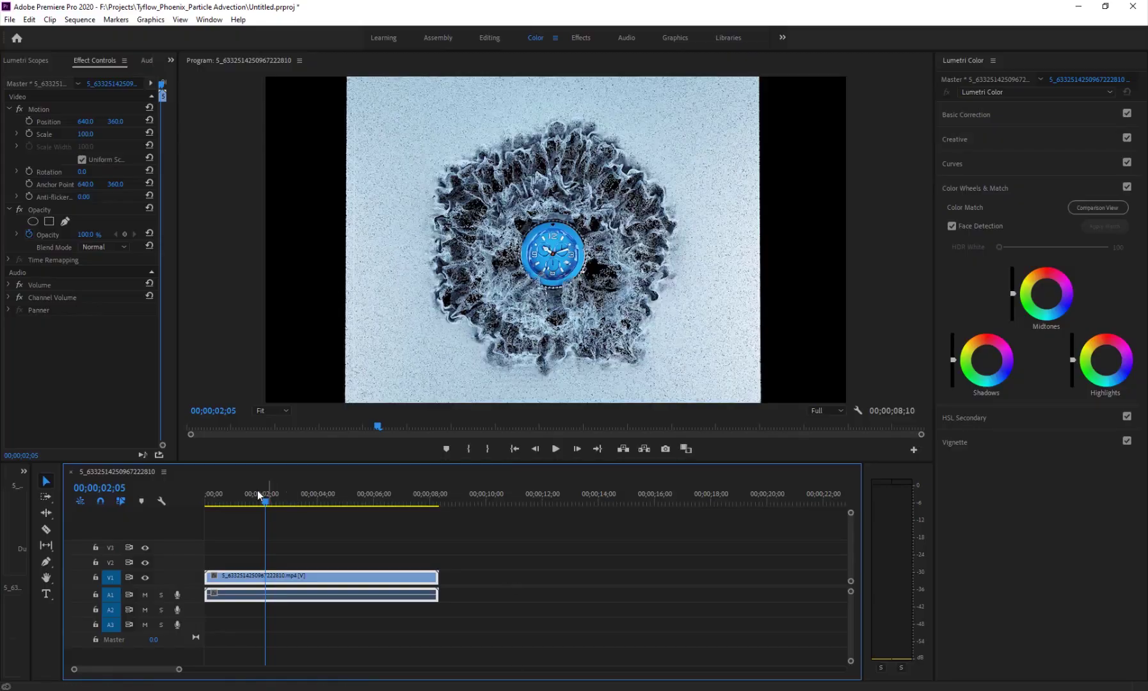
# Switch to Premiere Pro and play the rendered watch clip from its beginning
pyautogui.moveTo(257, 491); pyautogui.dragTo(206, 509)
pyautogui.press('space')
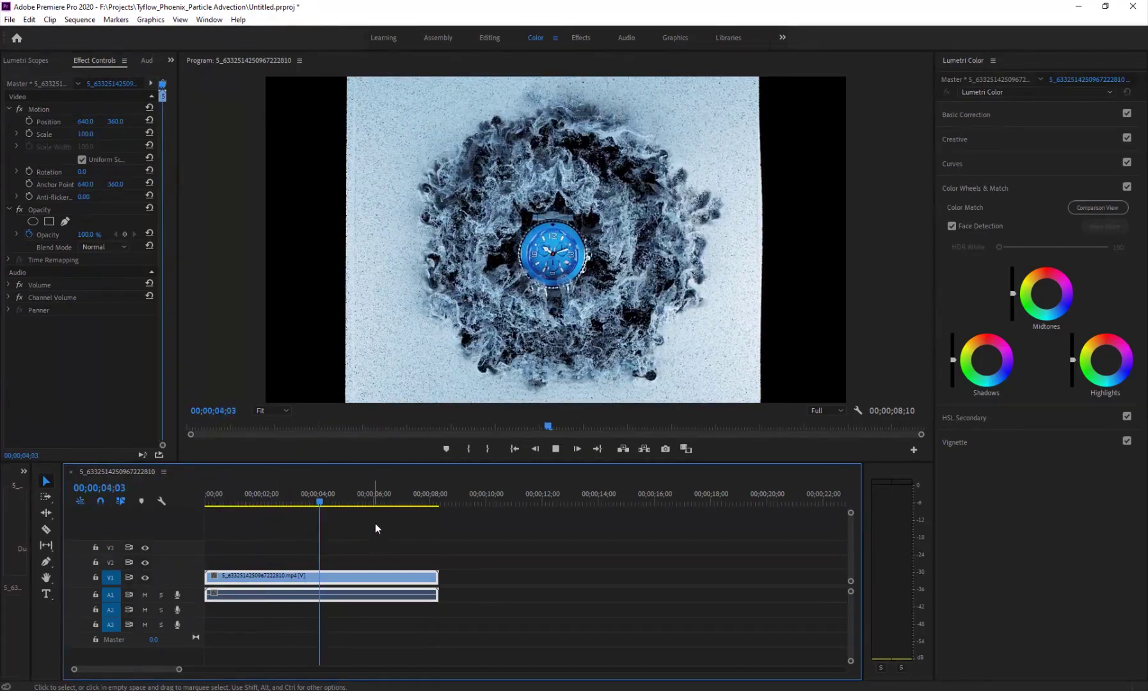
pyautogui.press('space')
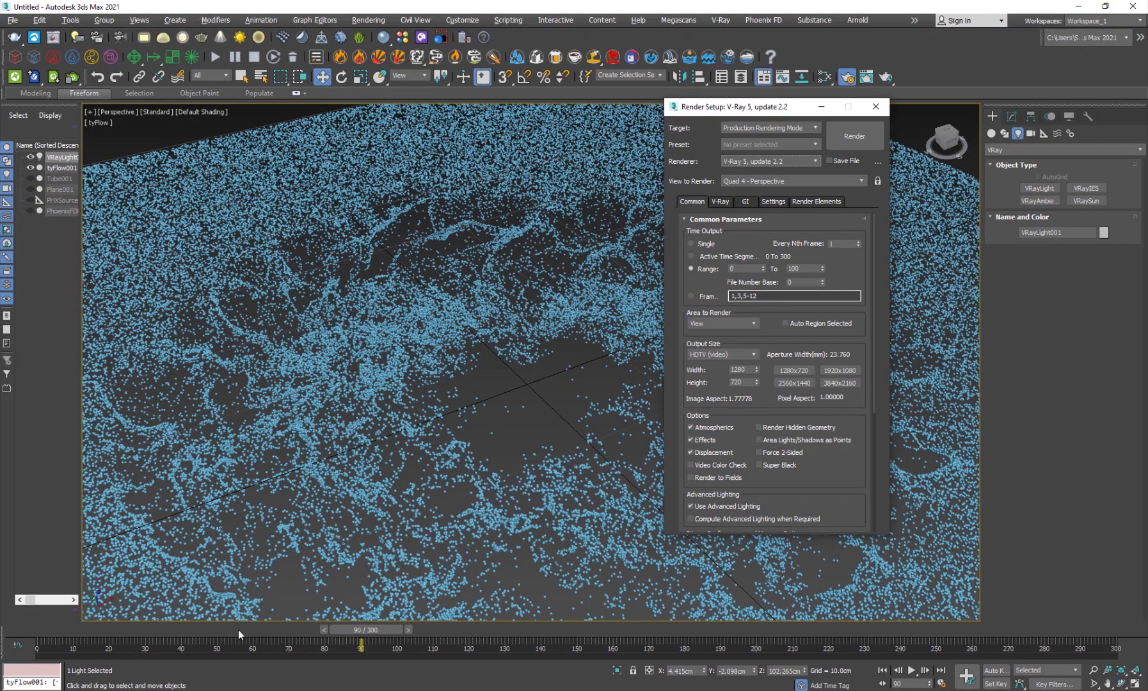
# In 3ds Max, move to frame 58, add an Export Particles operator as a separate event in tyFlow001's flow, and close the editor
pyautogui.moveTo(238, 633)
pyautogui.mouseDown()
pyautogui.moveTo(107, 633)
pyautogui.moveTo(253, 633)
pyautogui.mouseUp()
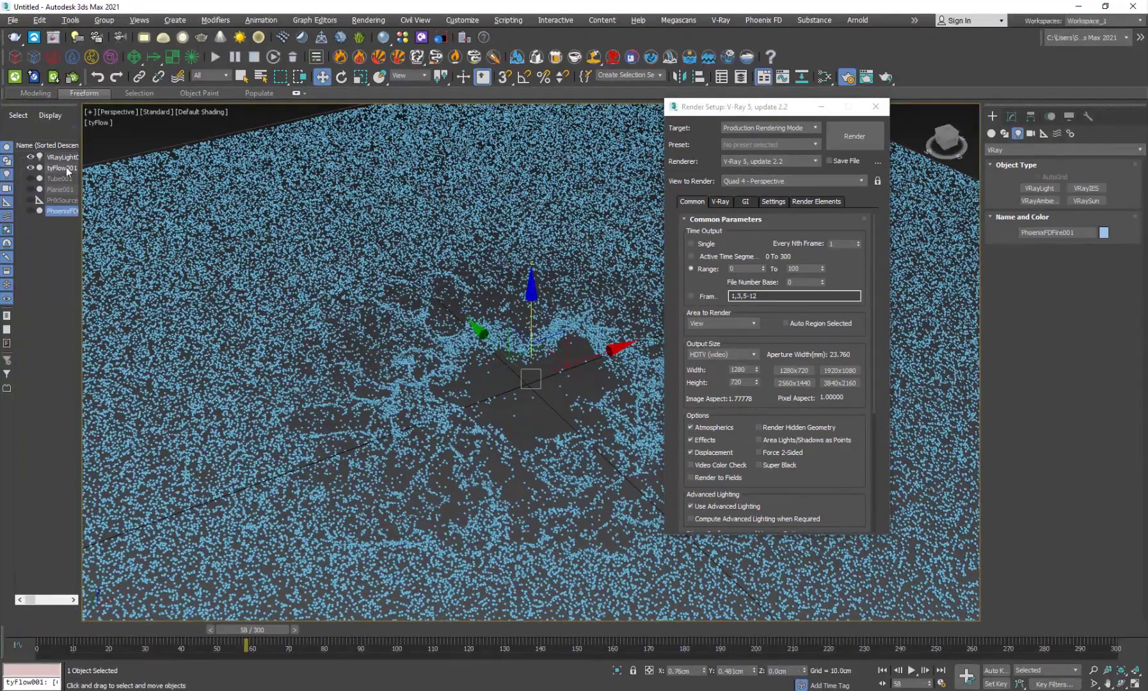
pyautogui.click(62, 168)
pyautogui.click(1011, 115)
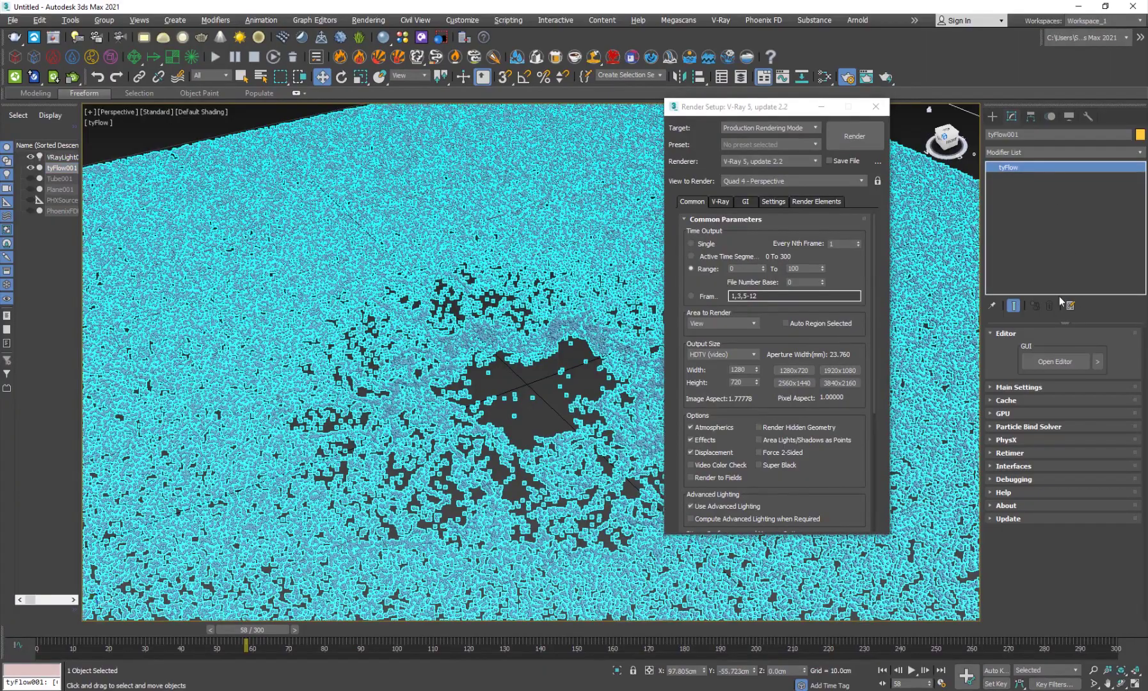
pyautogui.click(1078, 502)
pyautogui.click(409, 274)
pyautogui.press('Tab')
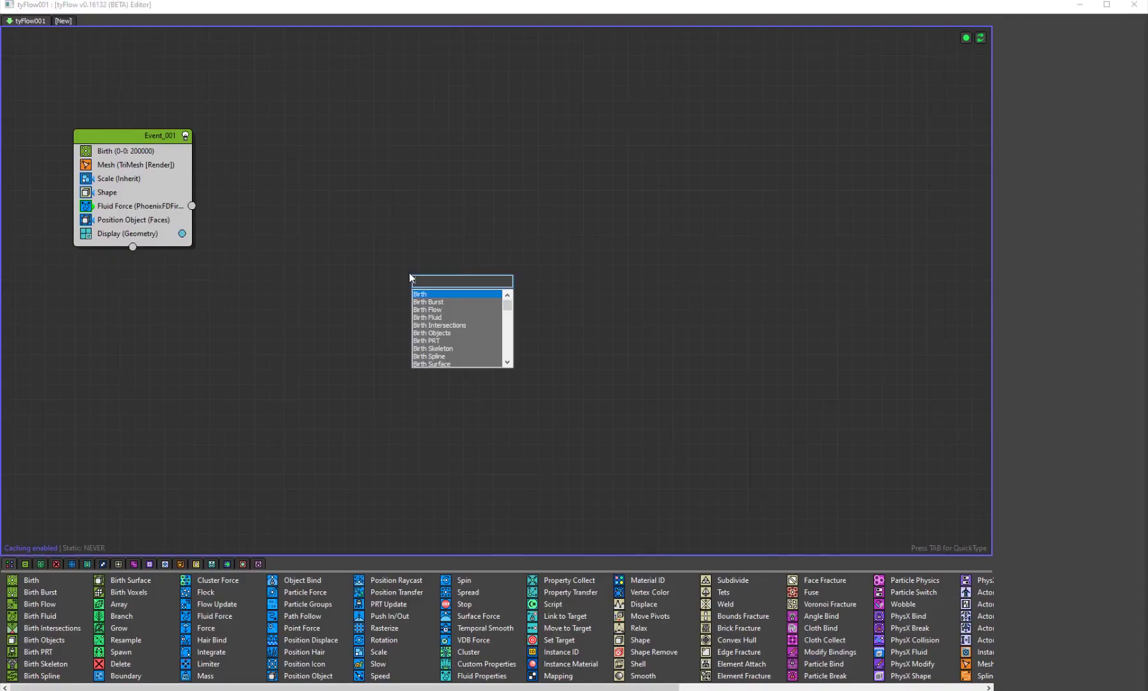
pyautogui.write('expo')
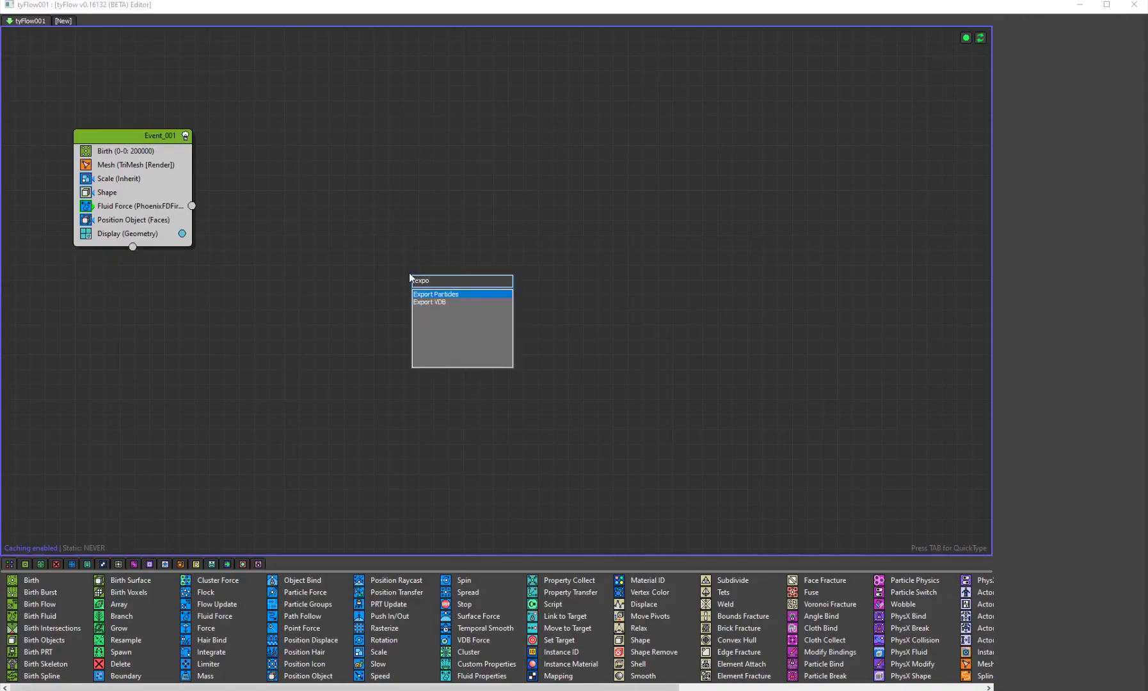
pyautogui.press('Return')
pyautogui.moveTo(482, 5); pyautogui.dragTo(305, 101)
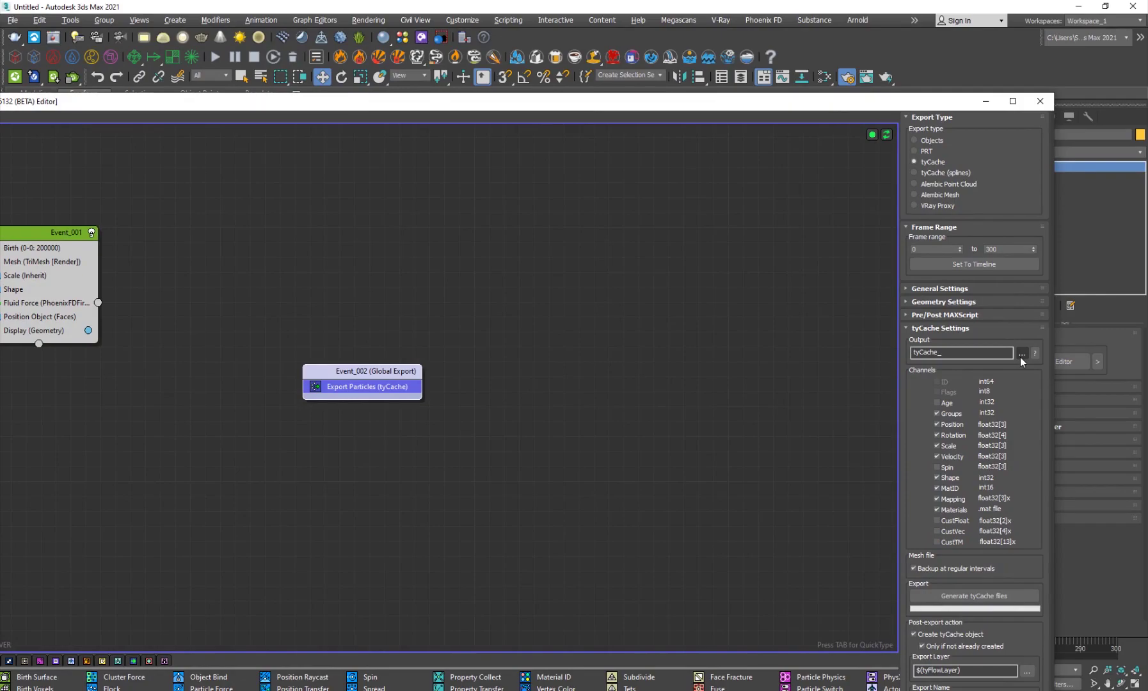
pyautogui.click(1039, 101)
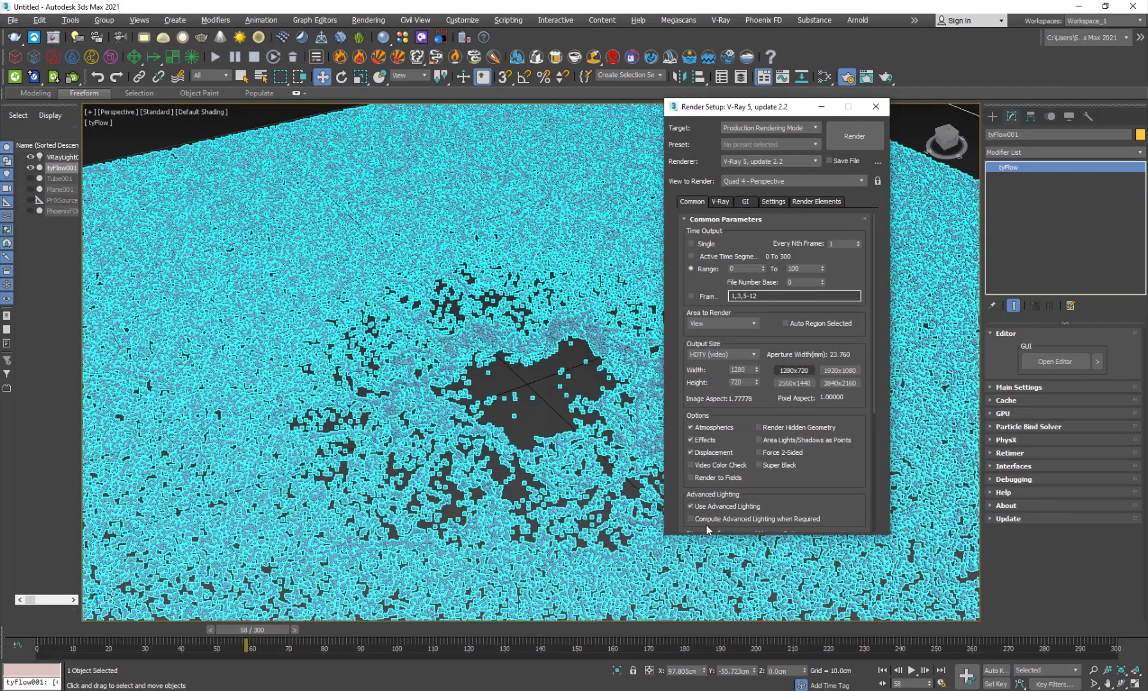
# Move the timeline to frame 104, deselect tyFlow001 and inspect the particle motion around the central gap
pyautogui.moveTo(269, 636); pyautogui.dragTo(412, 633)
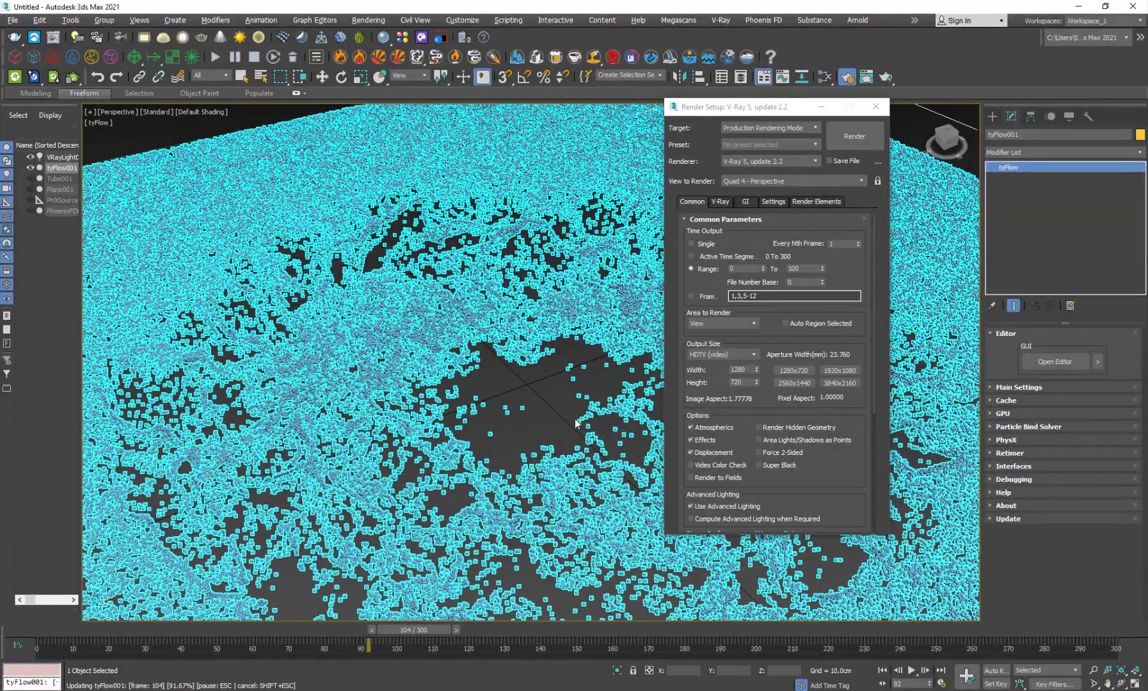
pyautogui.press('w')
pyautogui.click(531, 410)
pyautogui.scroll(-3, 536, 410)
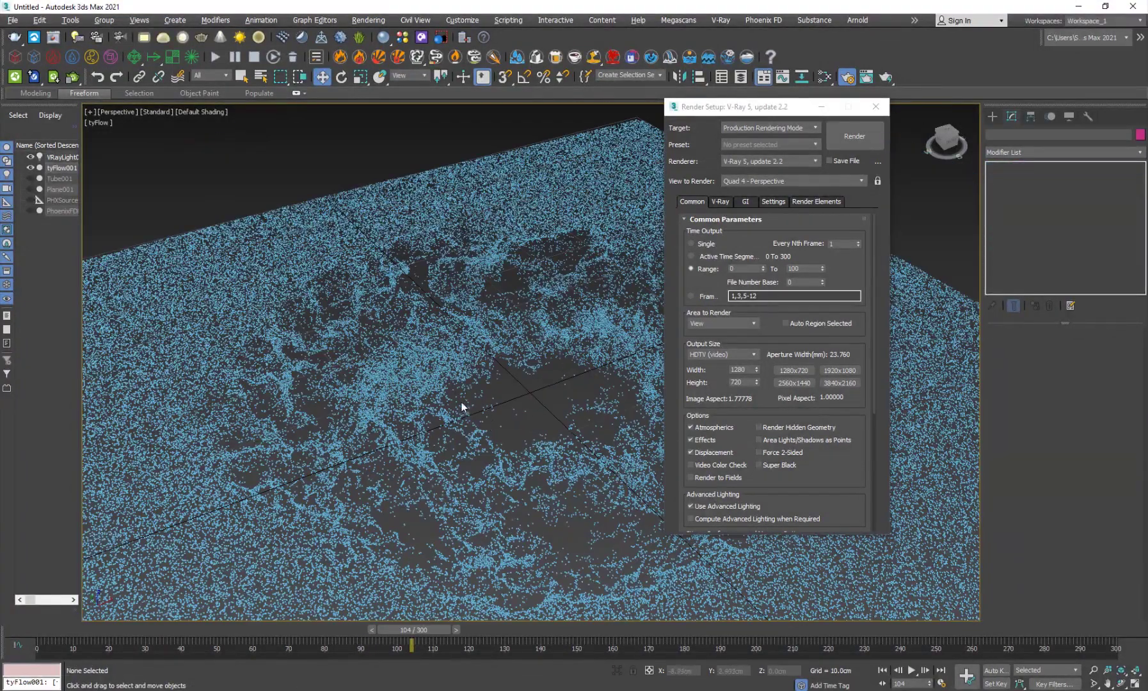
pyautogui.moveTo(464, 407); pyautogui.dragTo(411, 391, button='middle')
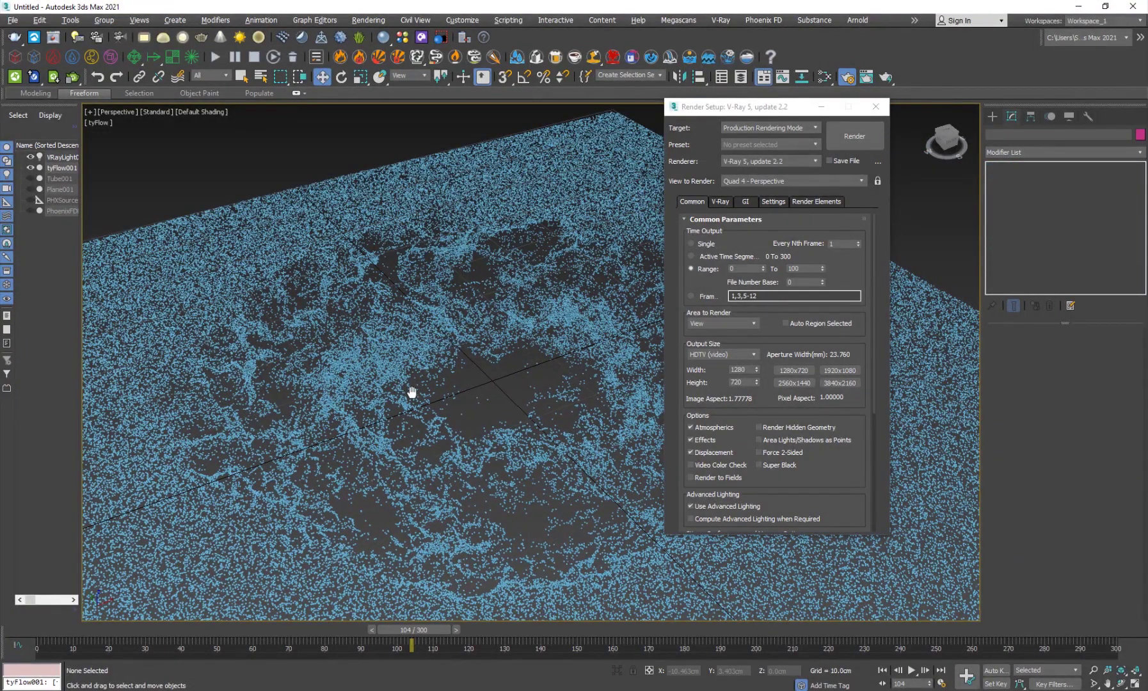
# Switch to Premiere Pro and scrub the watch clip to 00;00;05;16 to review the particle effect
pyautogui.hotkey('alt', 'Tab')
pyautogui.click(307, 502)
pyautogui.moveTo(307, 502); pyautogui.dragTo(360, 538)
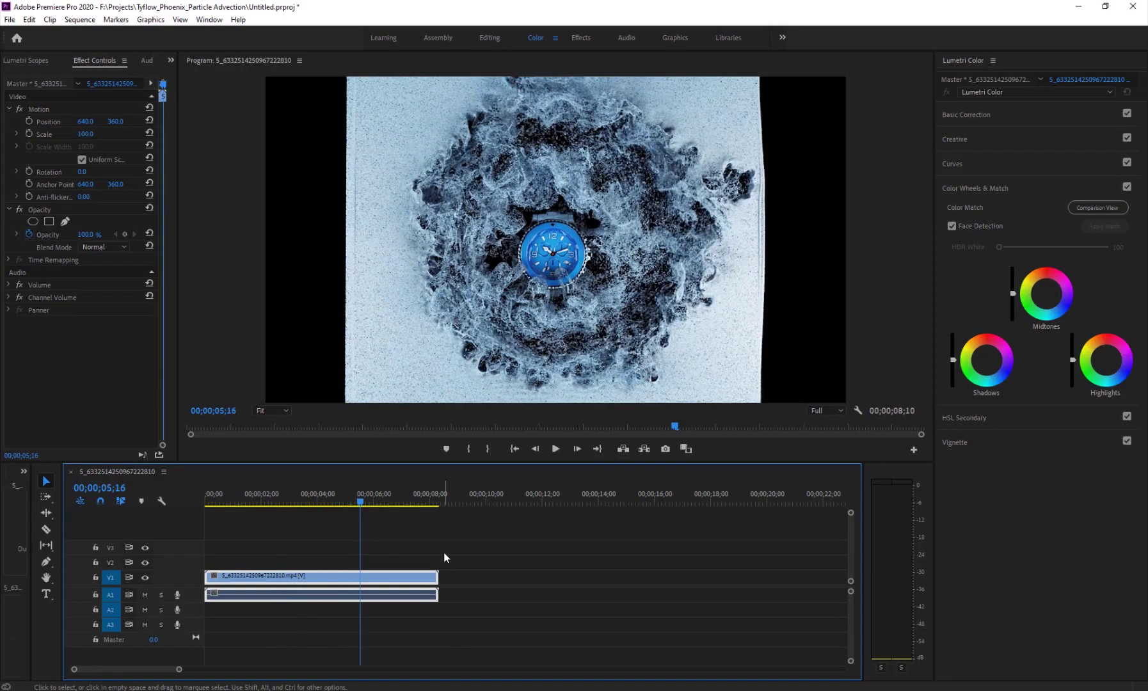
pyautogui.click(646, 640)
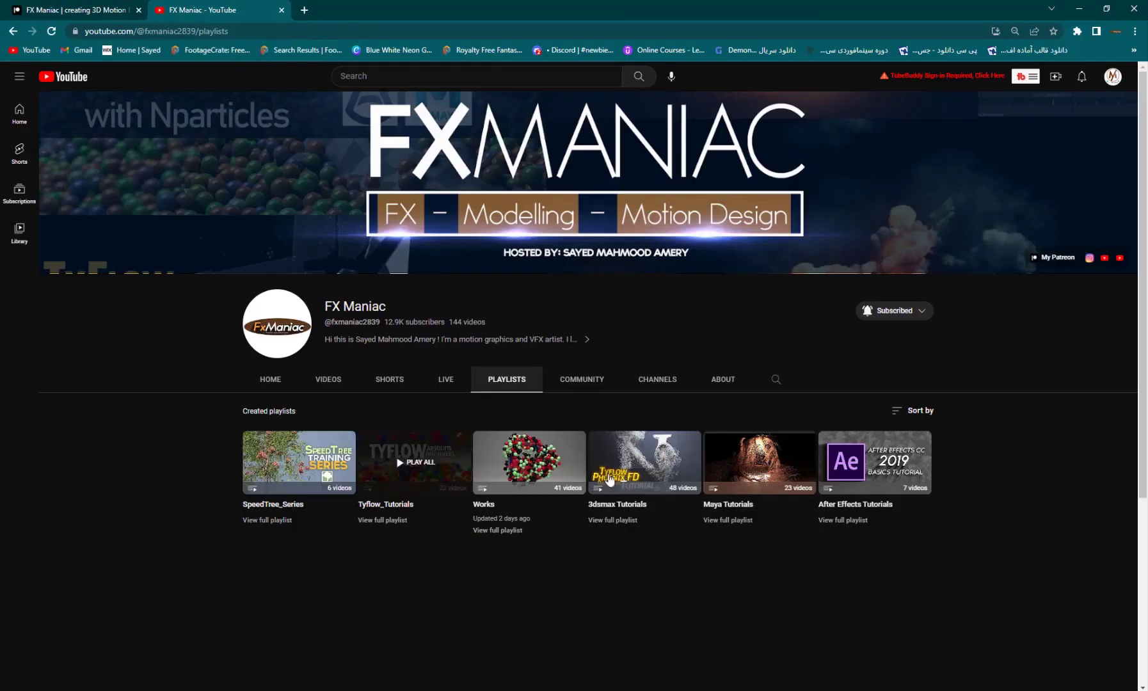
# Switch to the browser, show the FX Maniac channel's videos and browse its Patreon page's membership levels and recent posts
pyautogui.click(329, 381)
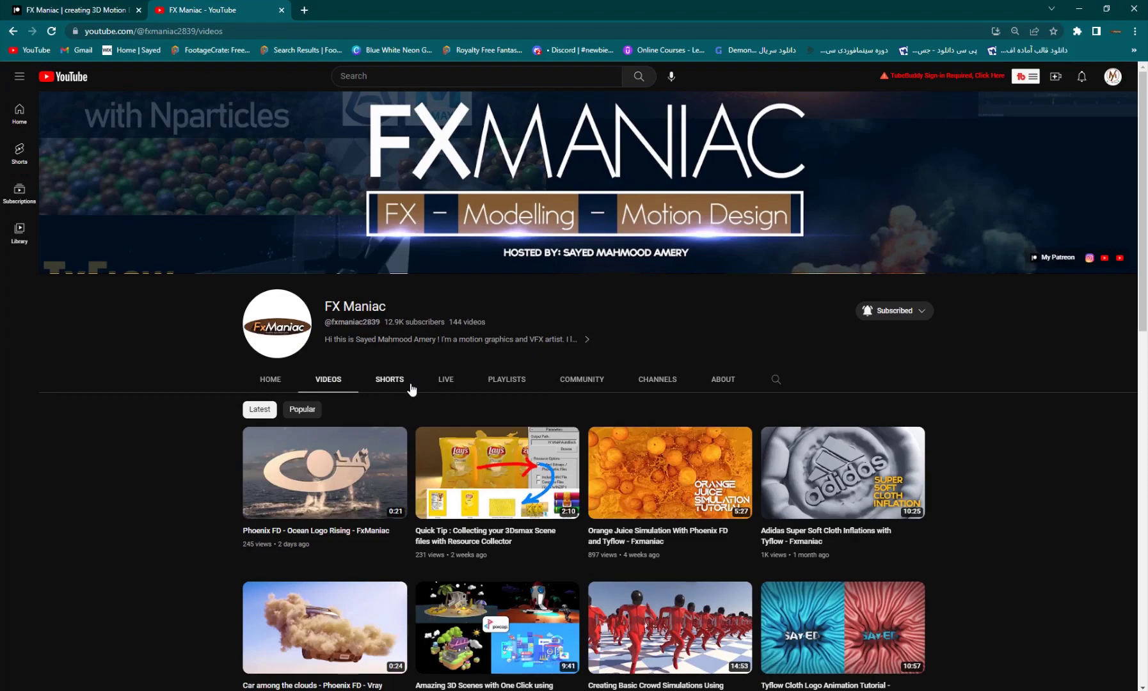
pyautogui.click(105, 5)
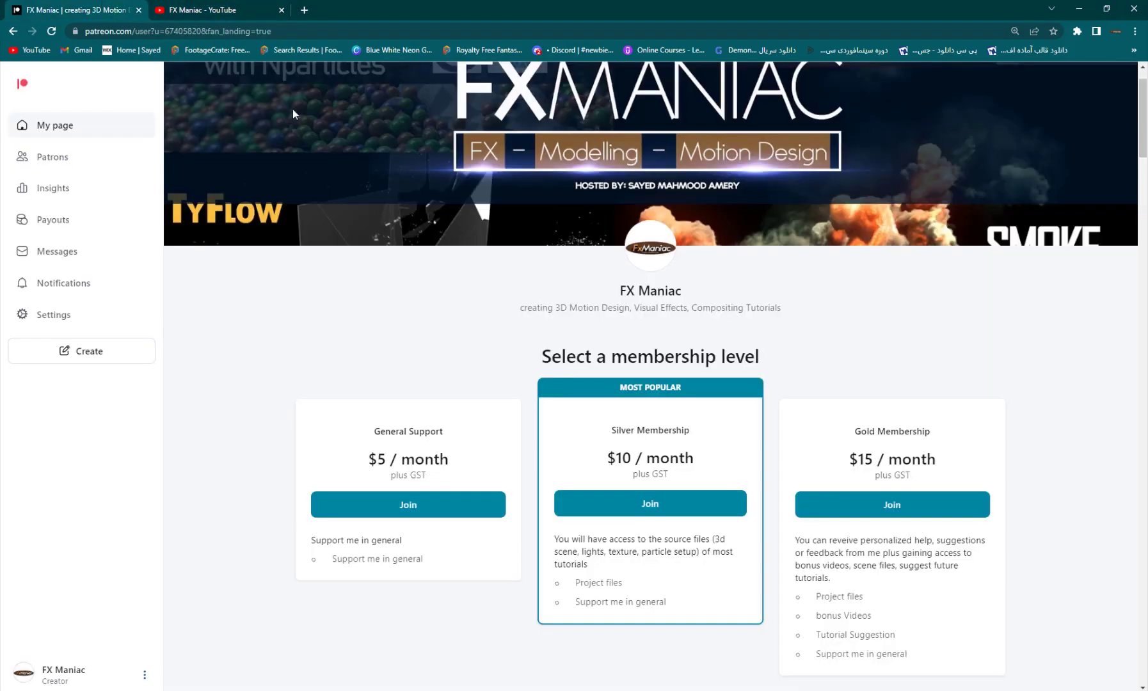
pyautogui.scroll(-5, 573, 365)
pyautogui.scroll(-20, 732, 419)
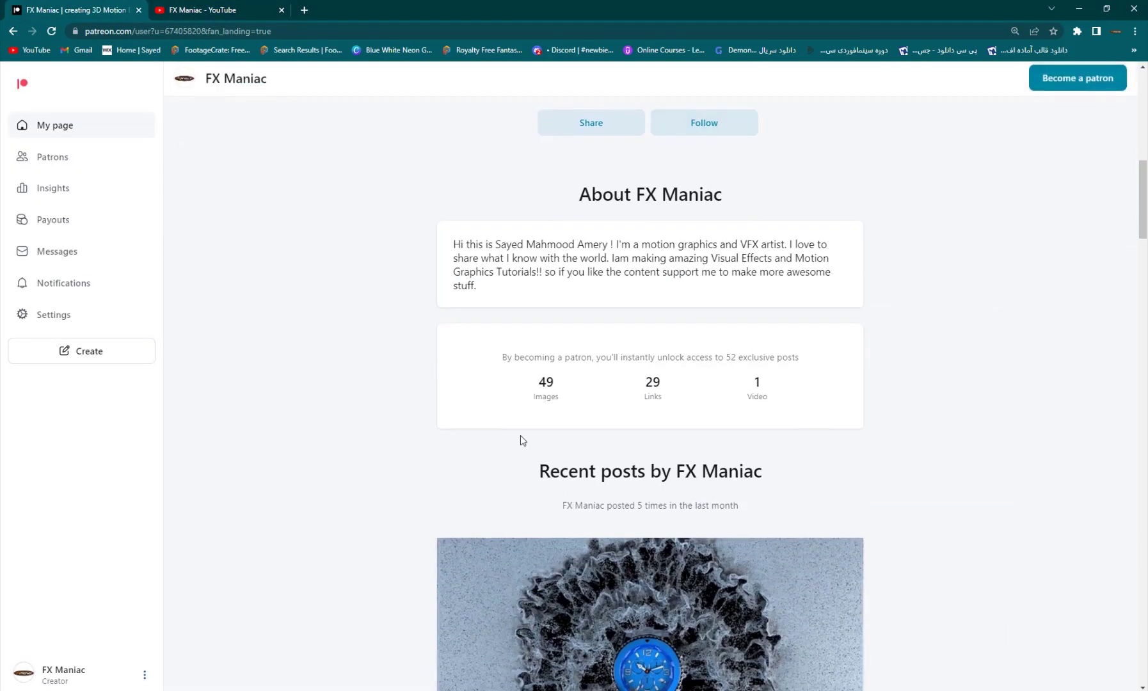
pyautogui.scroll(-20, 727, 477)
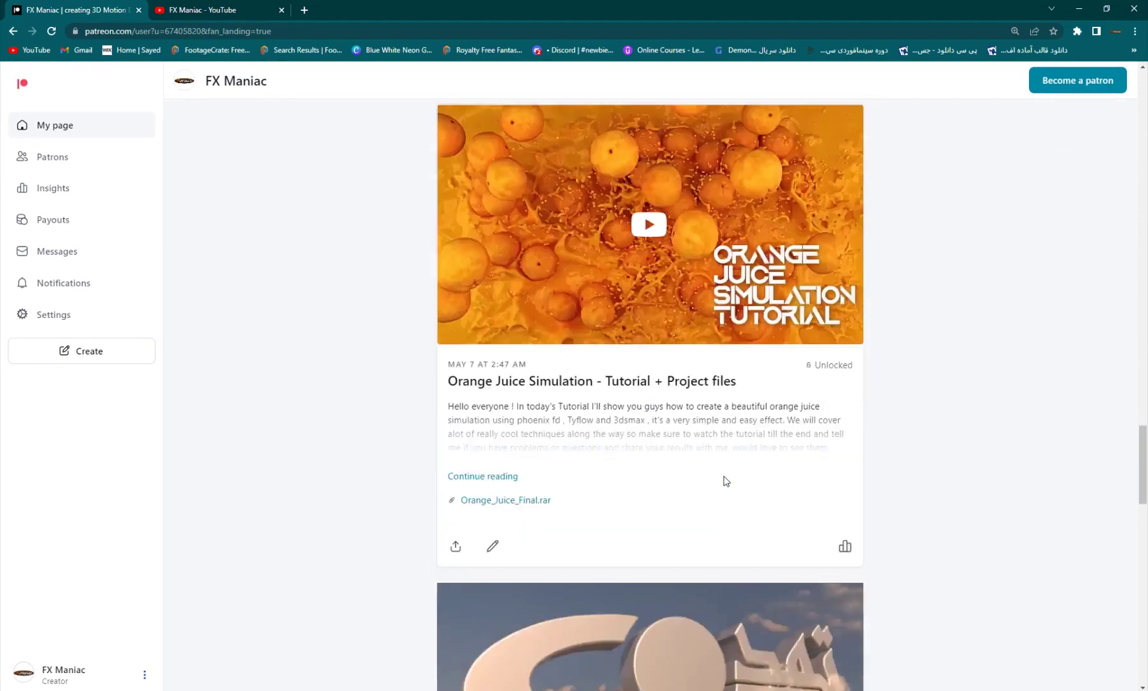
pyautogui.scroll(20, 727, 456)
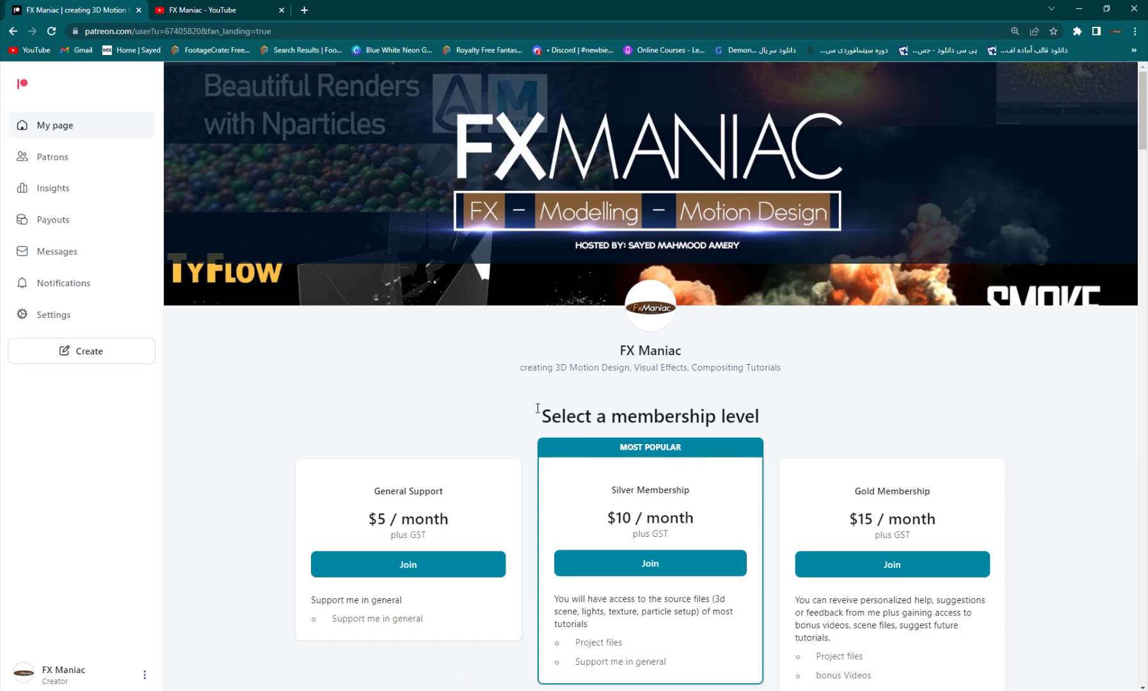
pyautogui.scroll(-4, 570, 417)
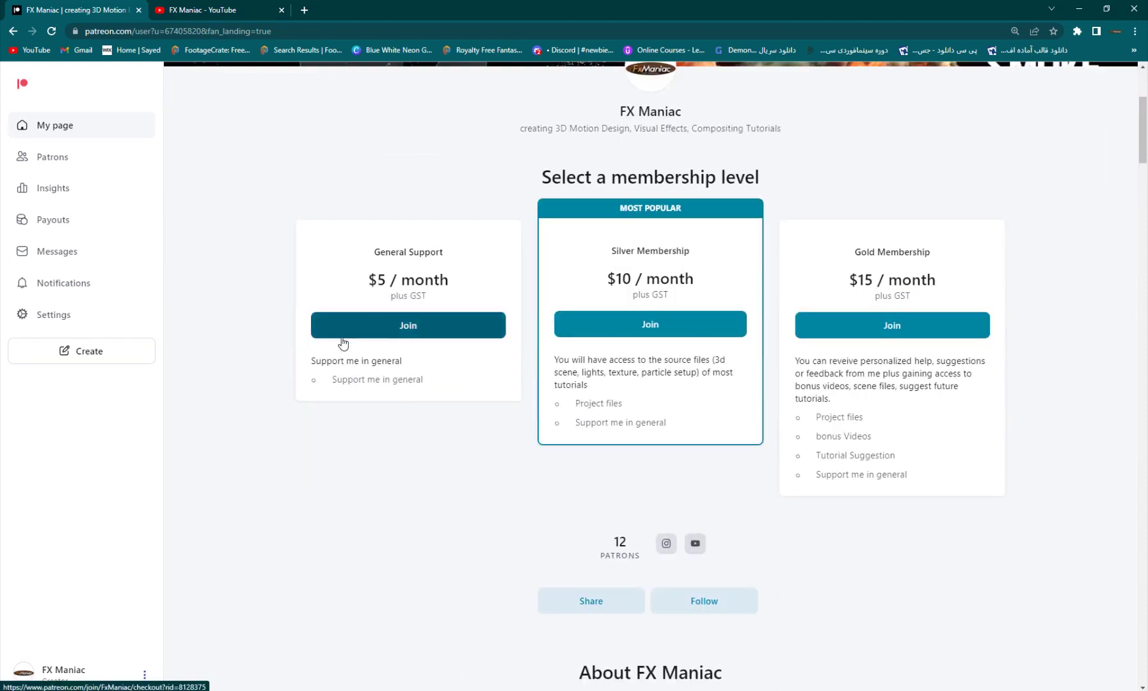